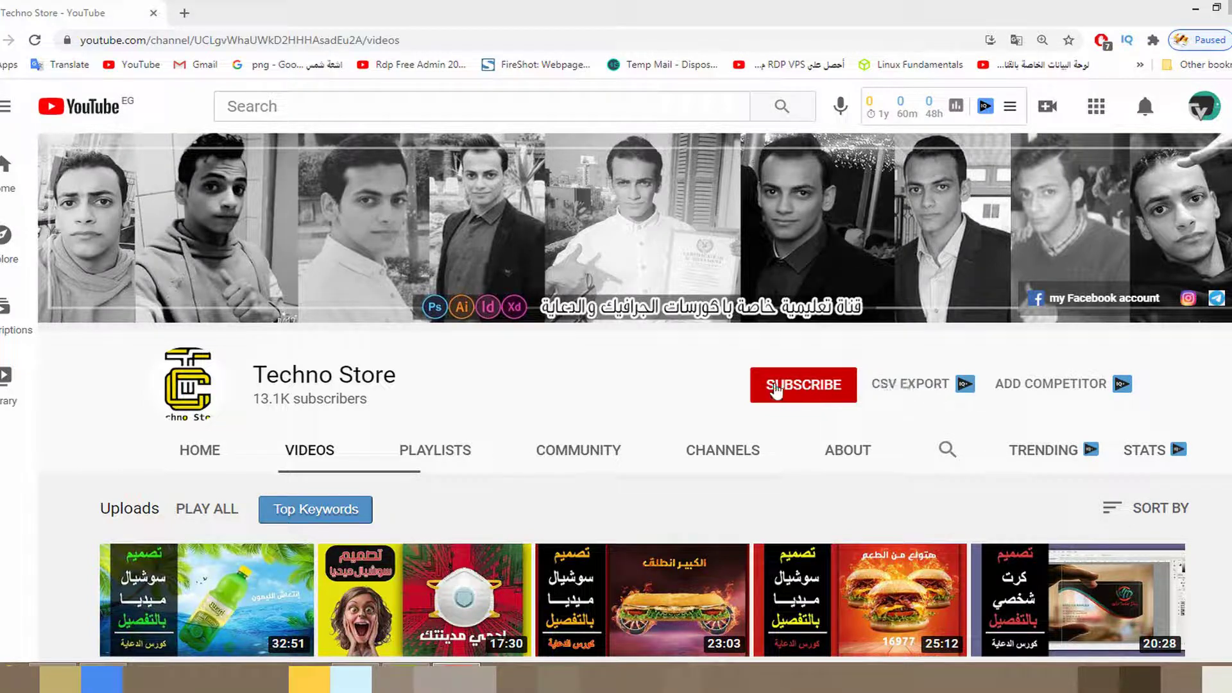
Step: Subscribe to the Techno Store channel and turn on all notifications for it
left_click(787, 388)
left_click(841, 385)
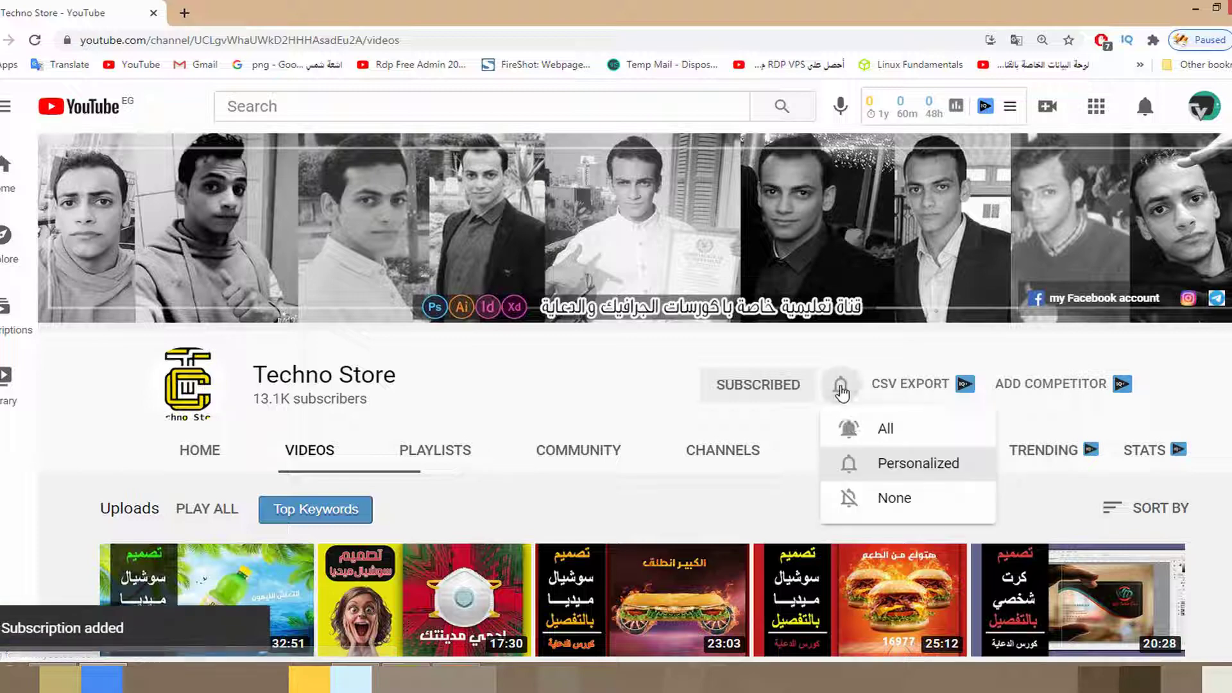
left_click(854, 427)
scroll(856, 424, "down", 3)
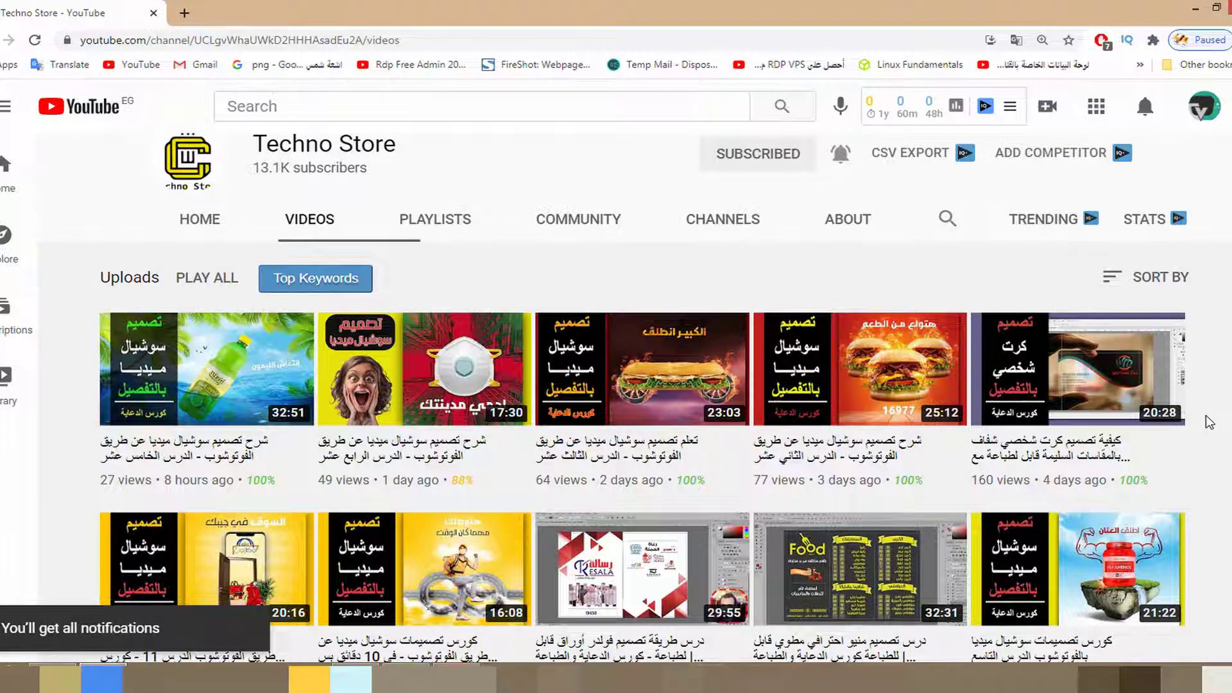
scroll(1210, 422, "down", 2)
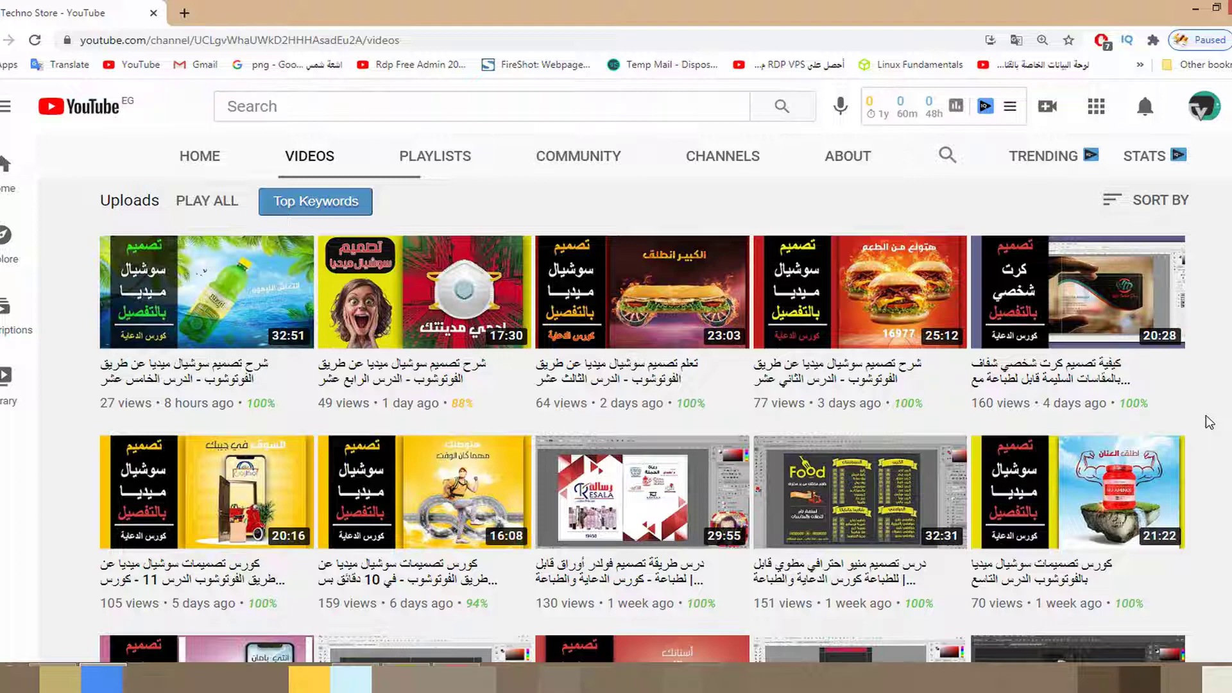
scroll(1209, 423, "up", 2)
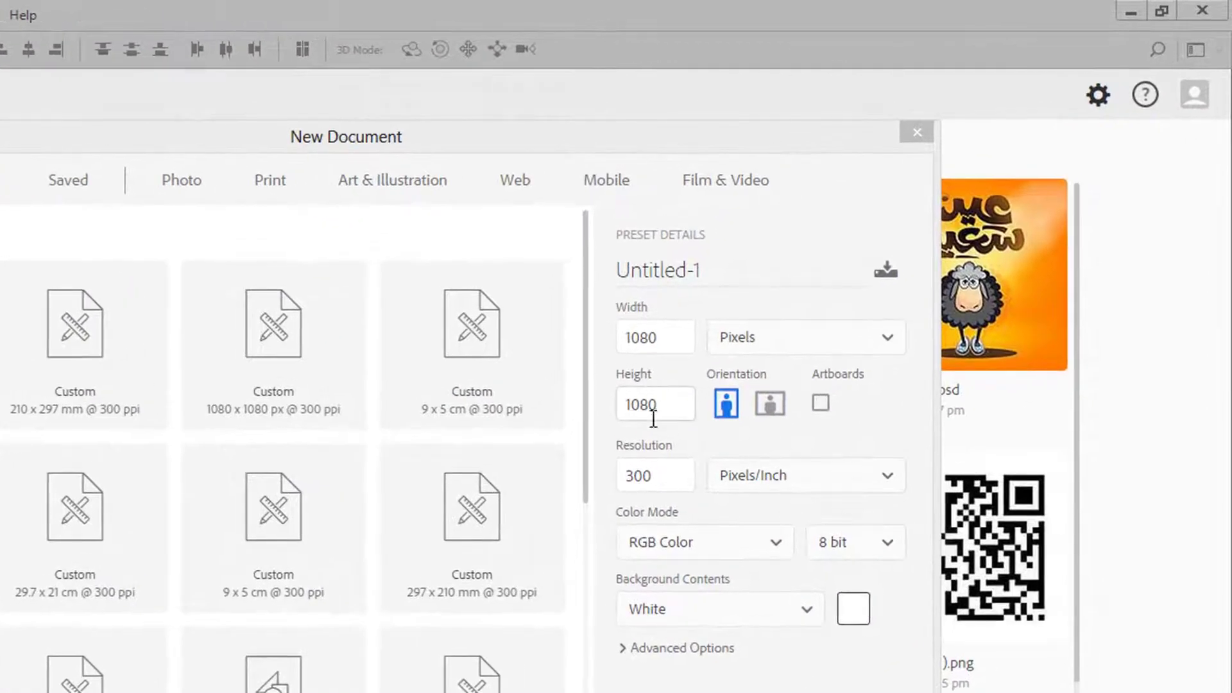
Step: In Photoshop, create a 1080 x 1080 pixel document at 300 pixels/inch in RGB Color with a white background
left_click(652, 339)
left_click(658, 484)
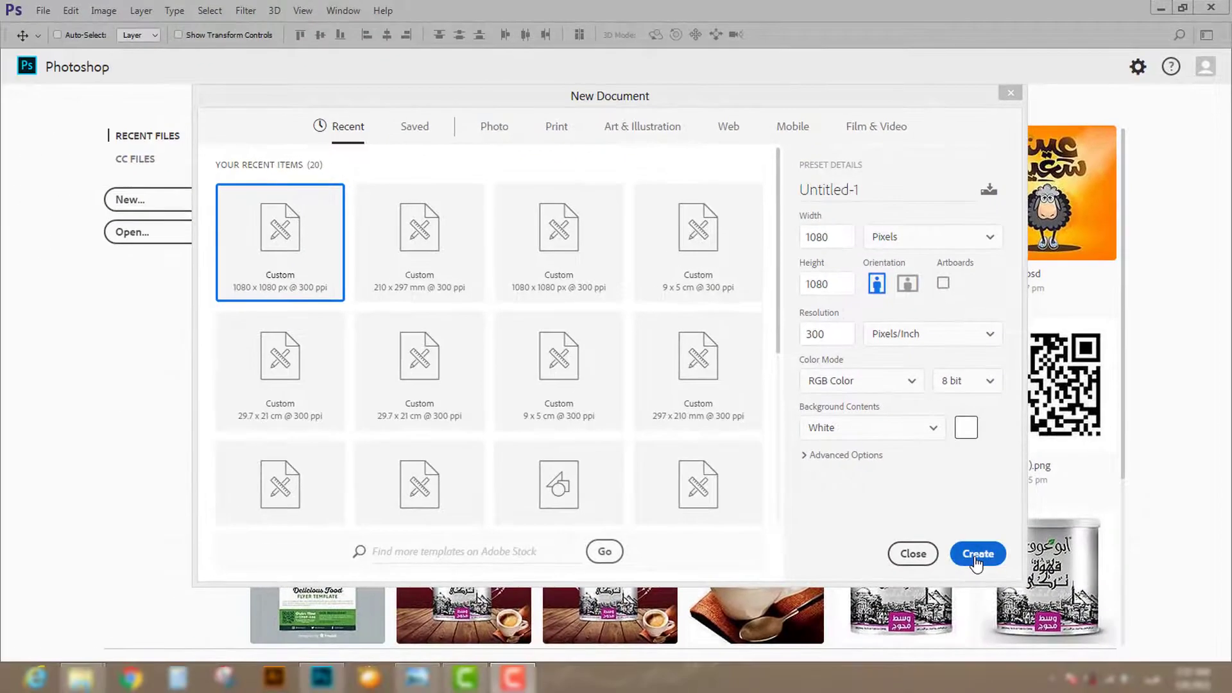
left_click(977, 556)
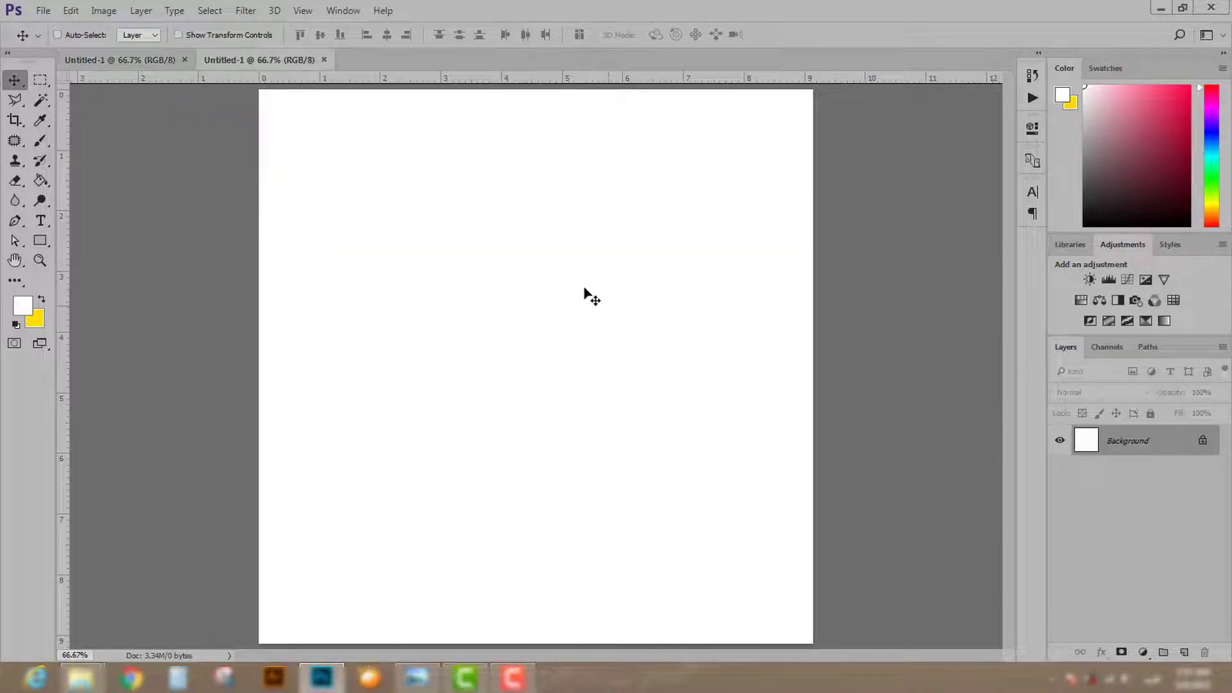
scroll(619, 286, "down", 3)
scroll(616, 315, "up", 1)
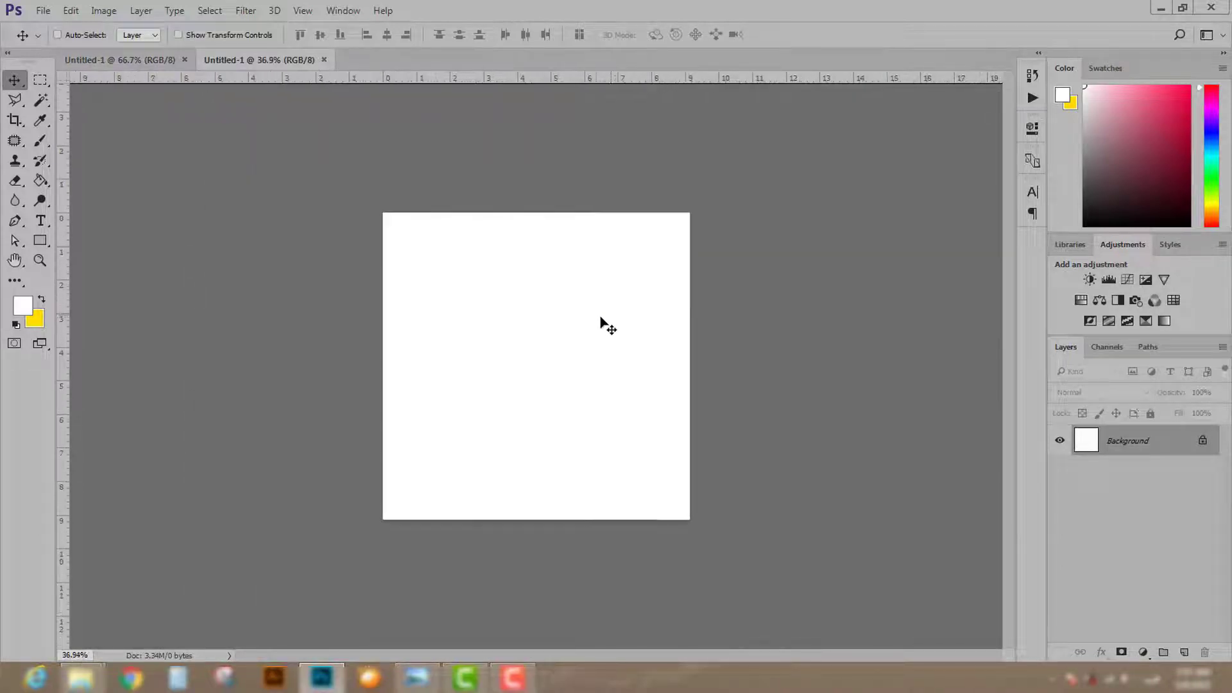
scroll(597, 324, "up", 1)
scroll(565, 332, "up", 1)
scroll(475, 279, "down", 1)
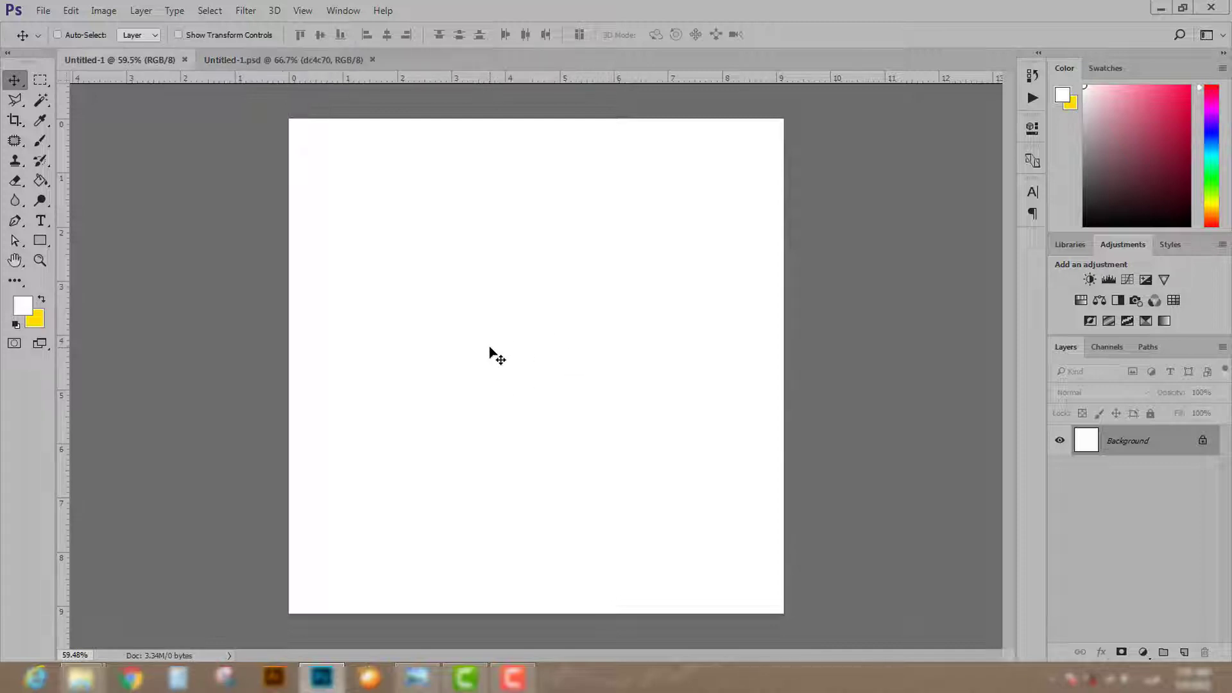
Step: Set the foreground color to dc4c70 and fill the Background layer with it using the Paint Bucket tool
left_click(27, 311)
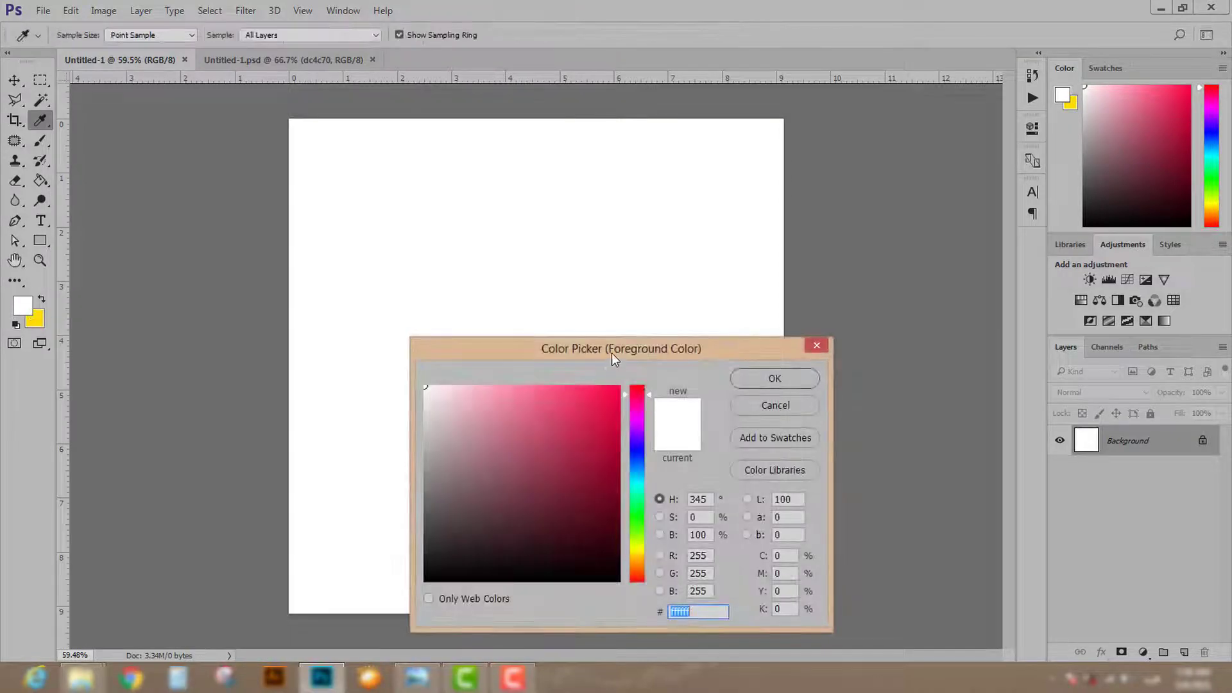
type("dc4c70")
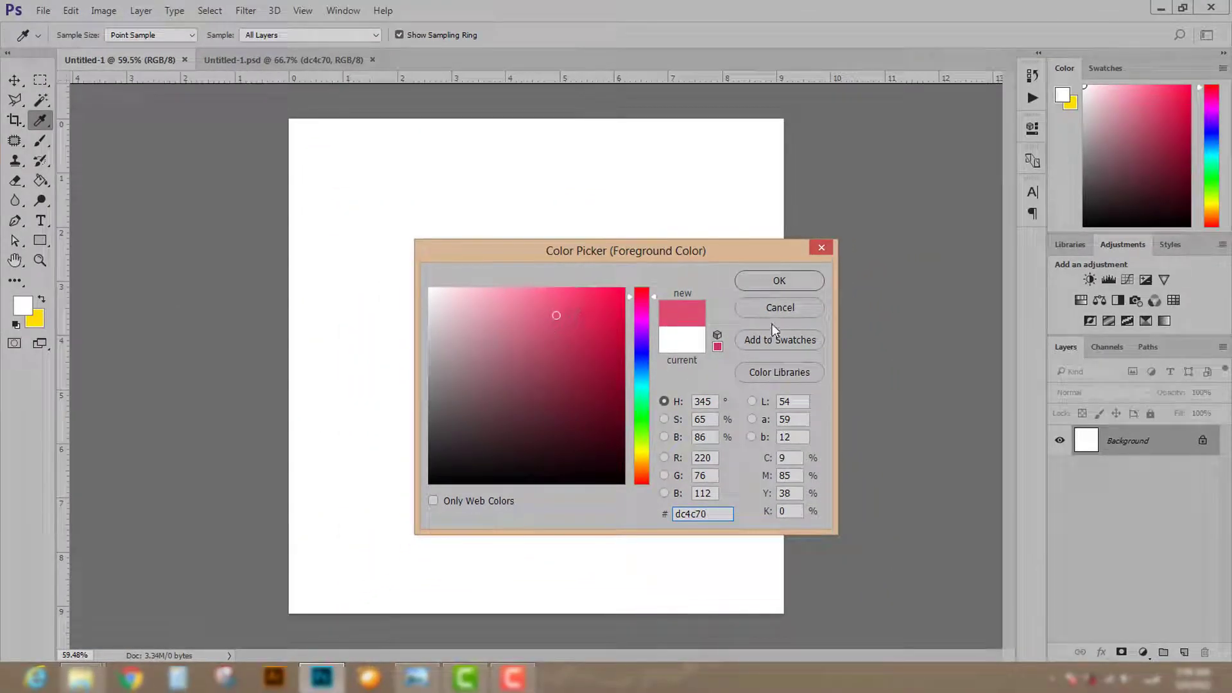
left_click(751, 283)
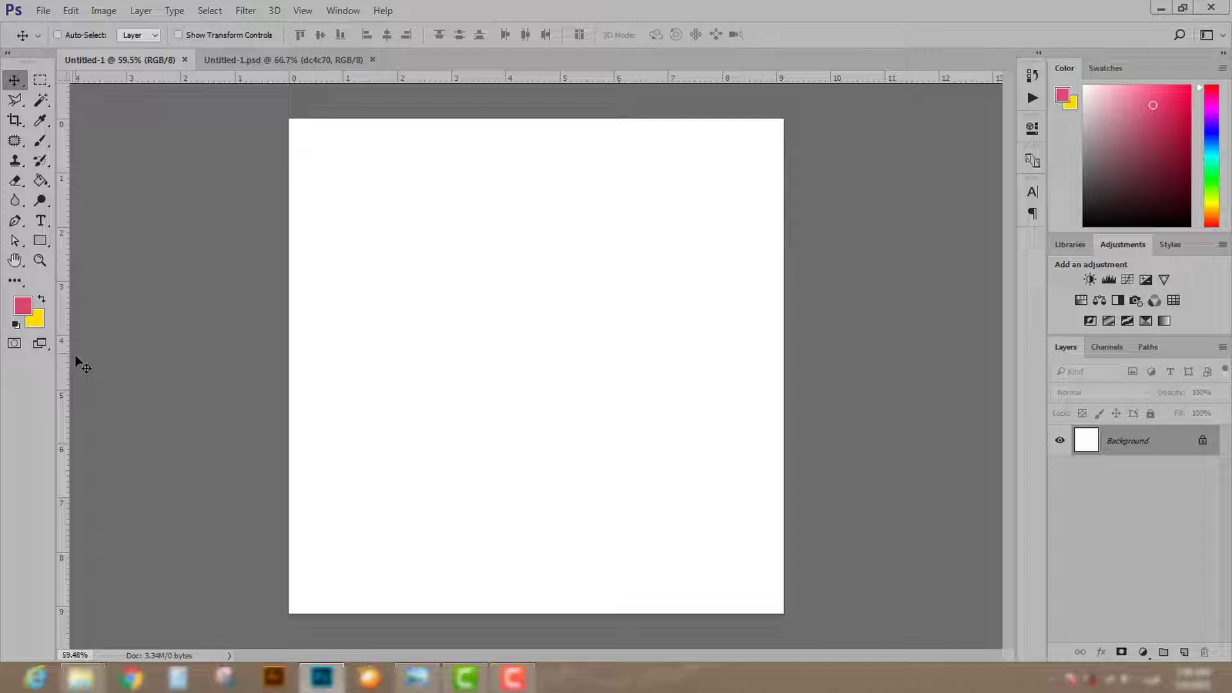
left_click(48, 187)
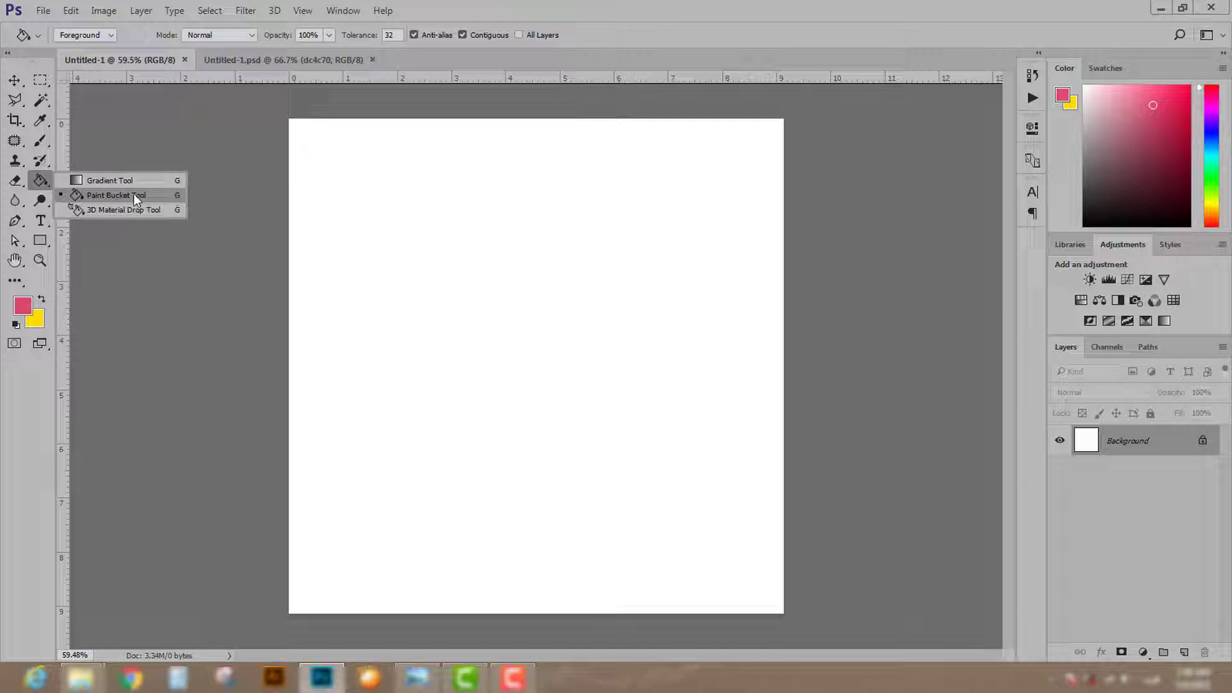
left_click(159, 199)
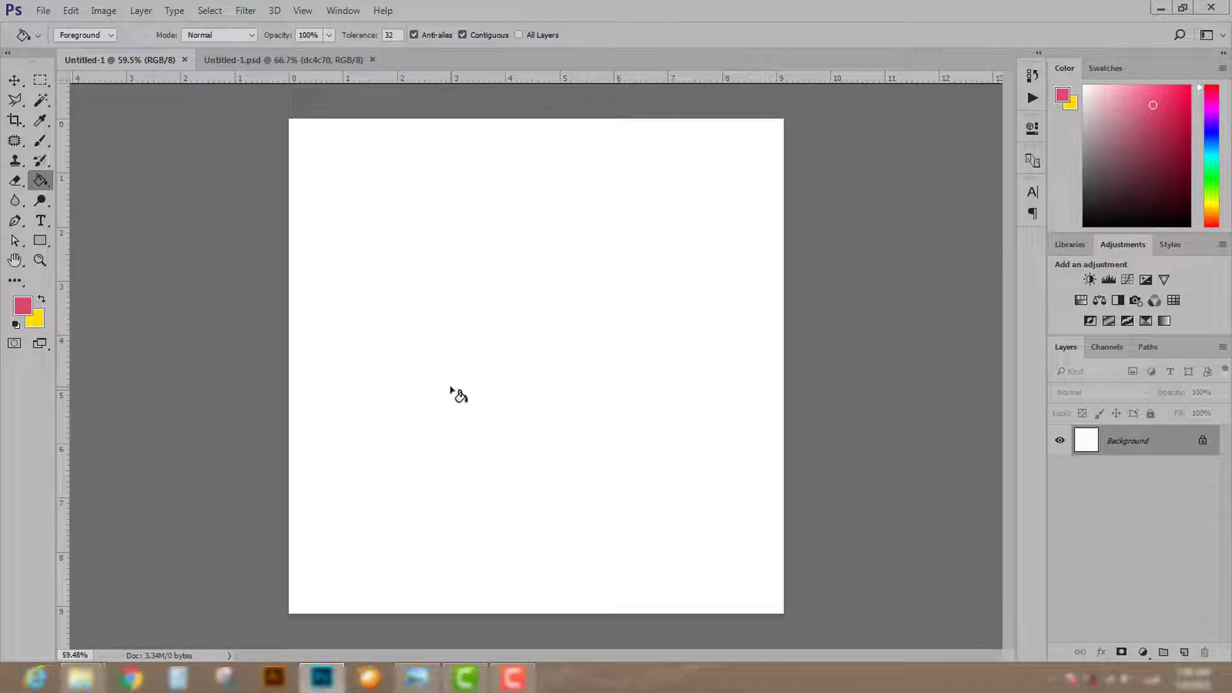
left_click(491, 257)
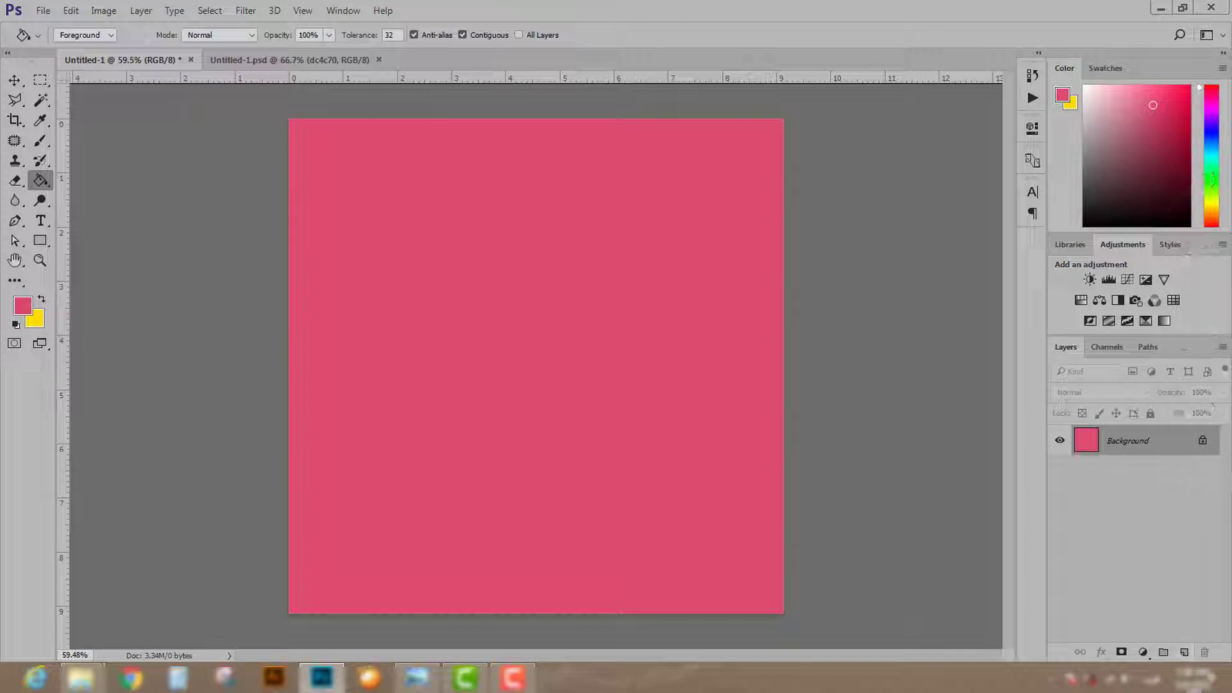
Step: Add a new layer above the Background and set the foreground color to white (ffffff)
left_click(1184, 653)
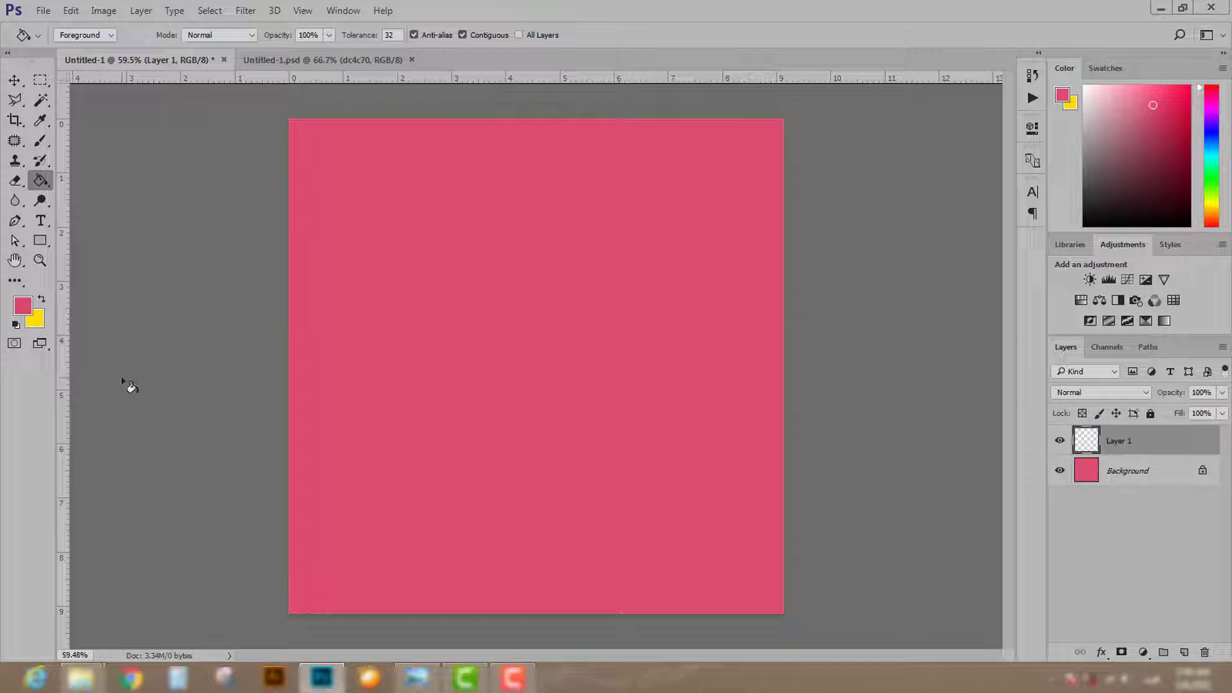
left_click(41, 300)
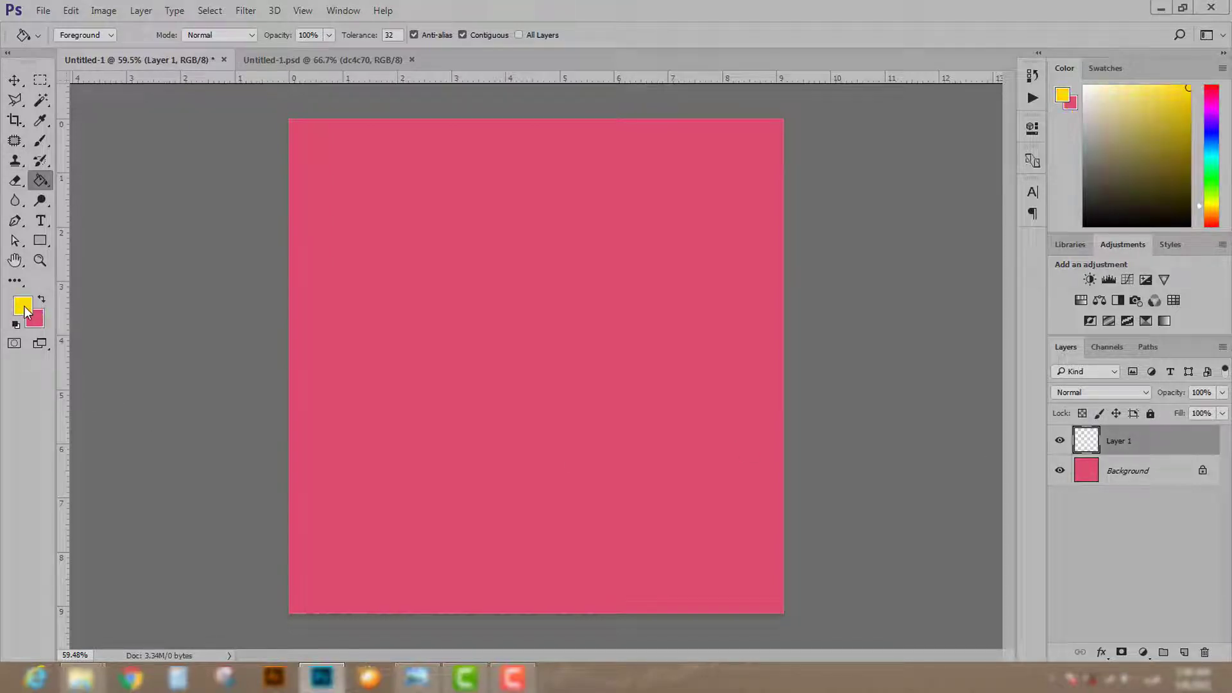
left_click(22, 306)
left_click_drag(476, 418, 416, 274)
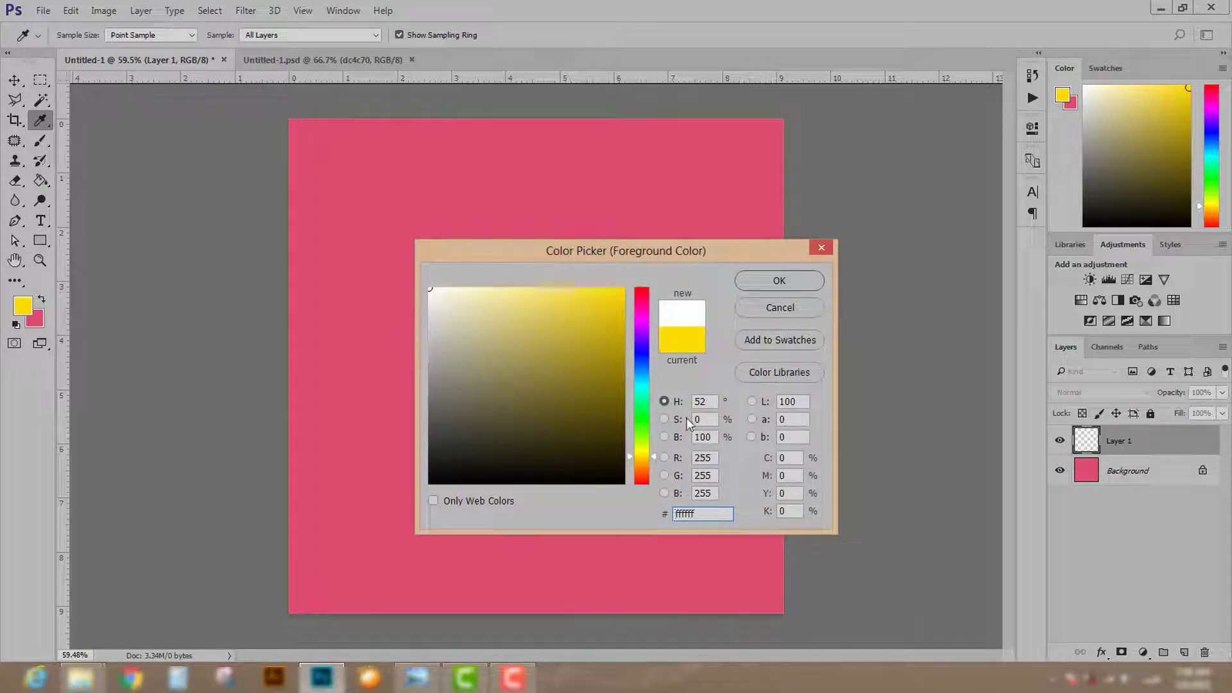
left_click(777, 280)
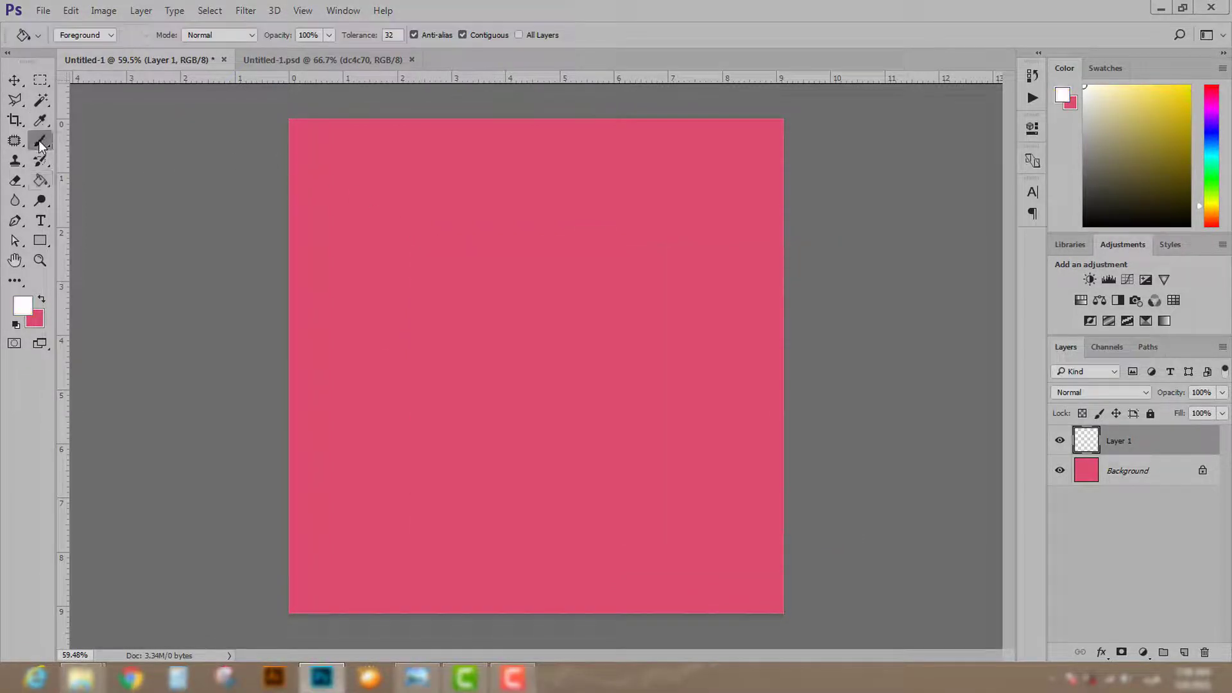
Step: Paint one soft white glow in the upper middle of the canvas with a 900 px brush at 0% hardness
left_click_drag(40, 140, 132, 147)
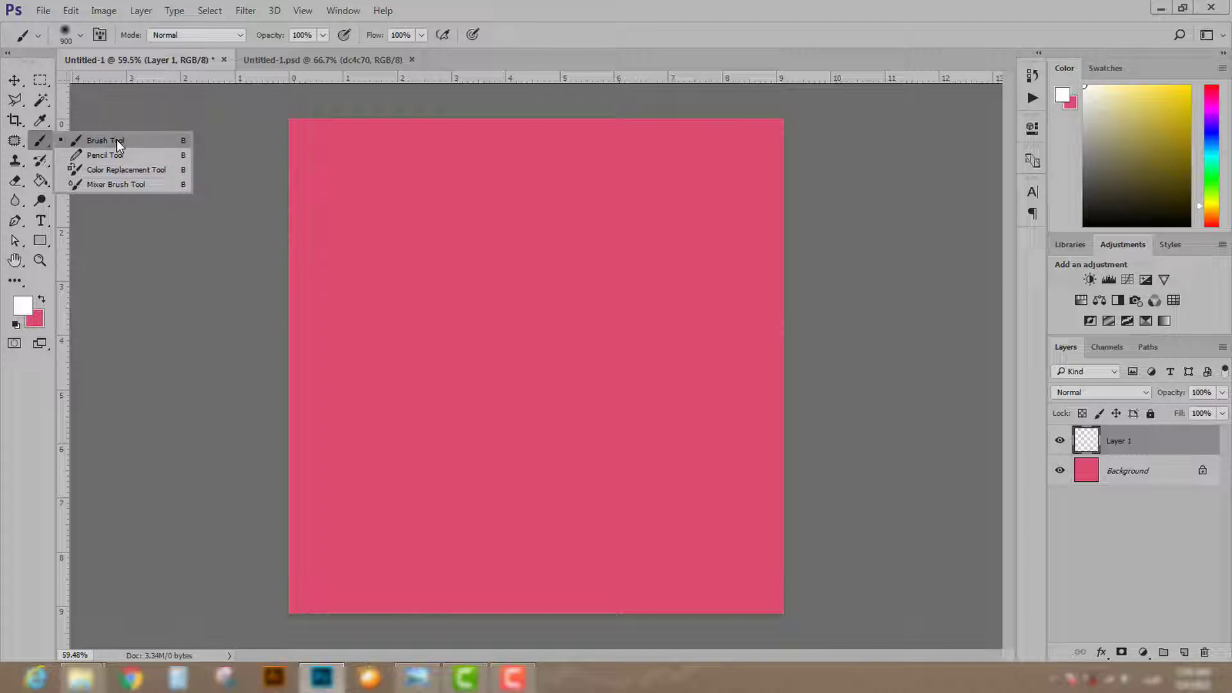
key("b")
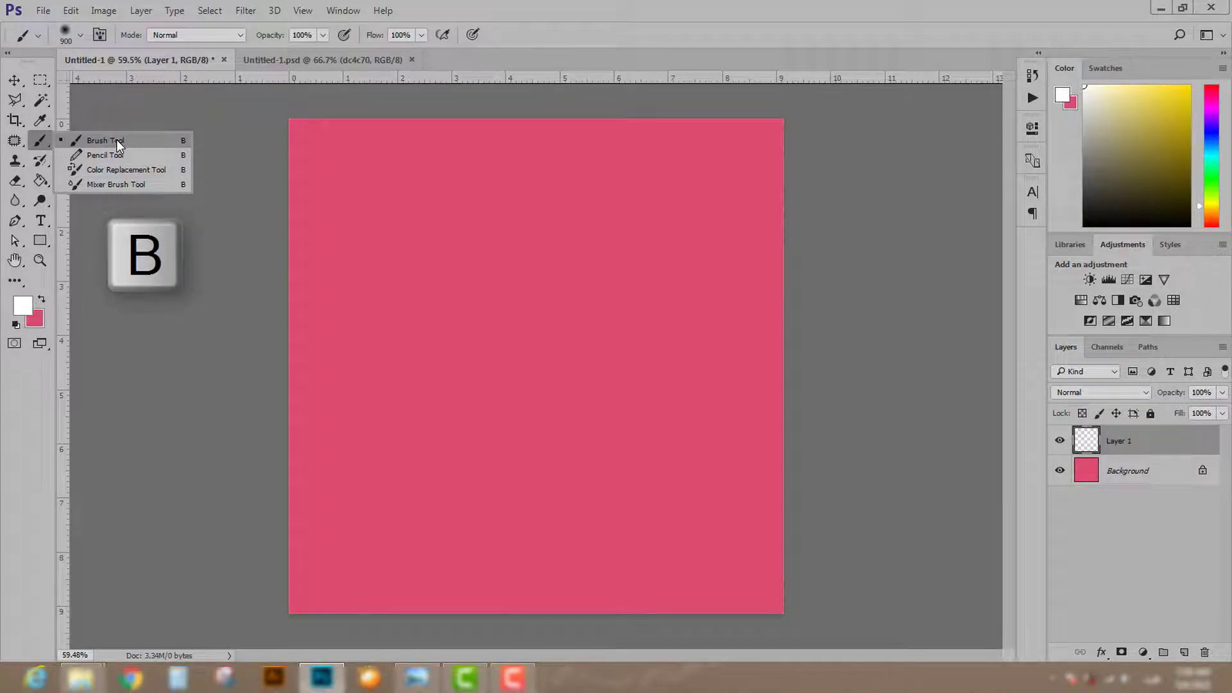
left_click(117, 140)
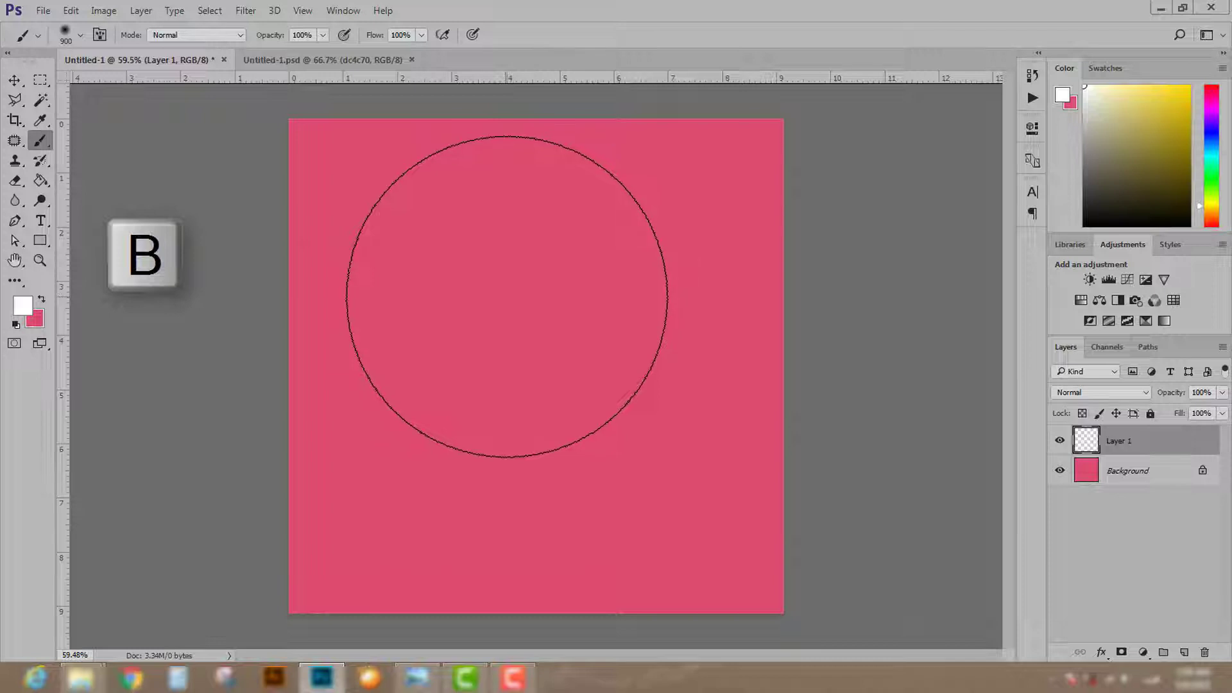
right_click(515, 297)
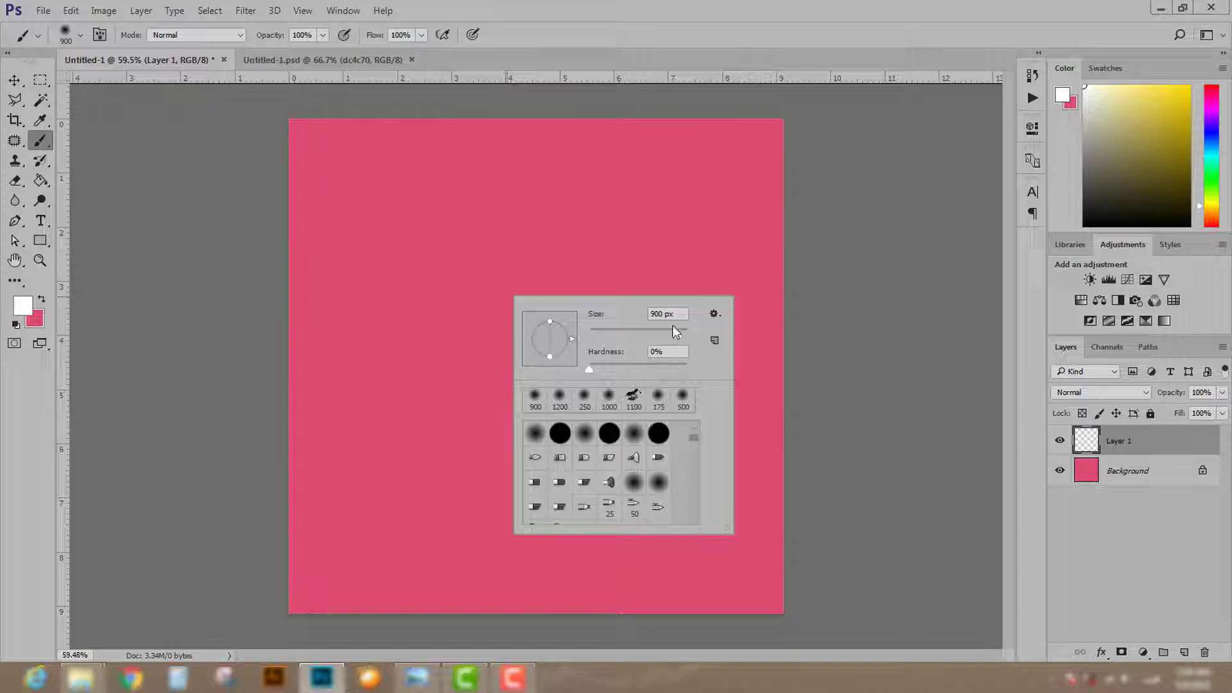
left_click(620, 21)
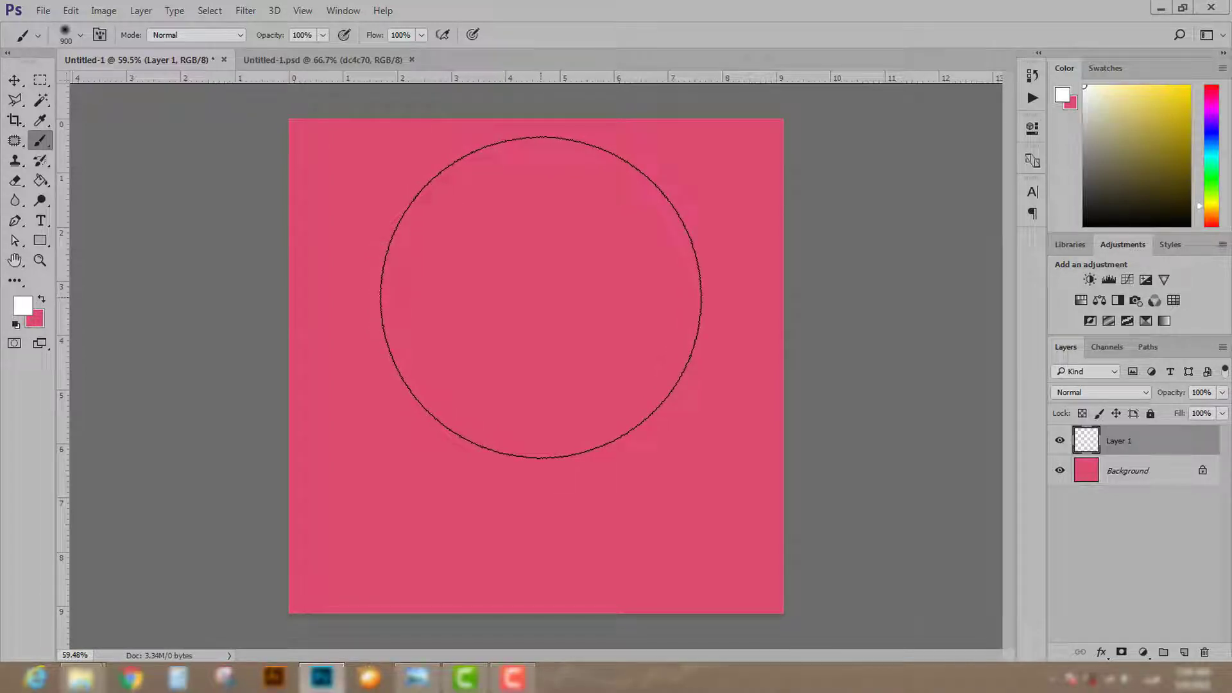
left_click(523, 293)
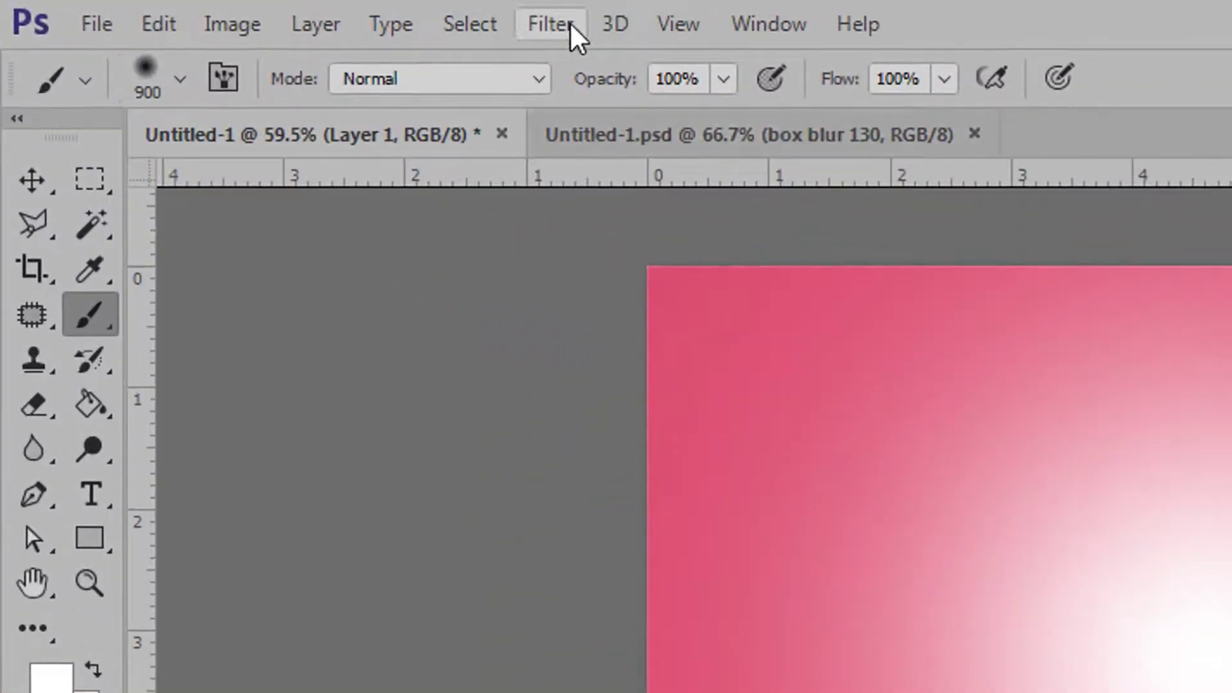
Step: Apply a Box Blur with a 130-pixel radius to the white glow layer and set its opacity to 90%
left_click(556, 27)
mouse_move(696, 424)
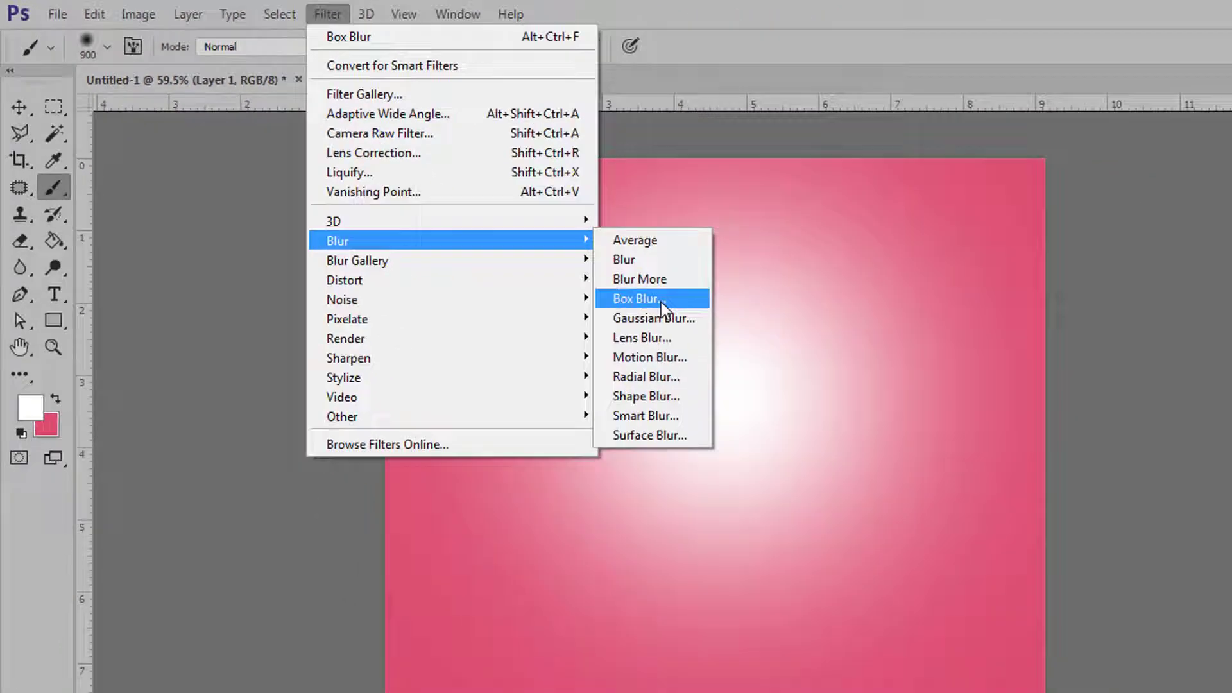
left_click(1088, 502)
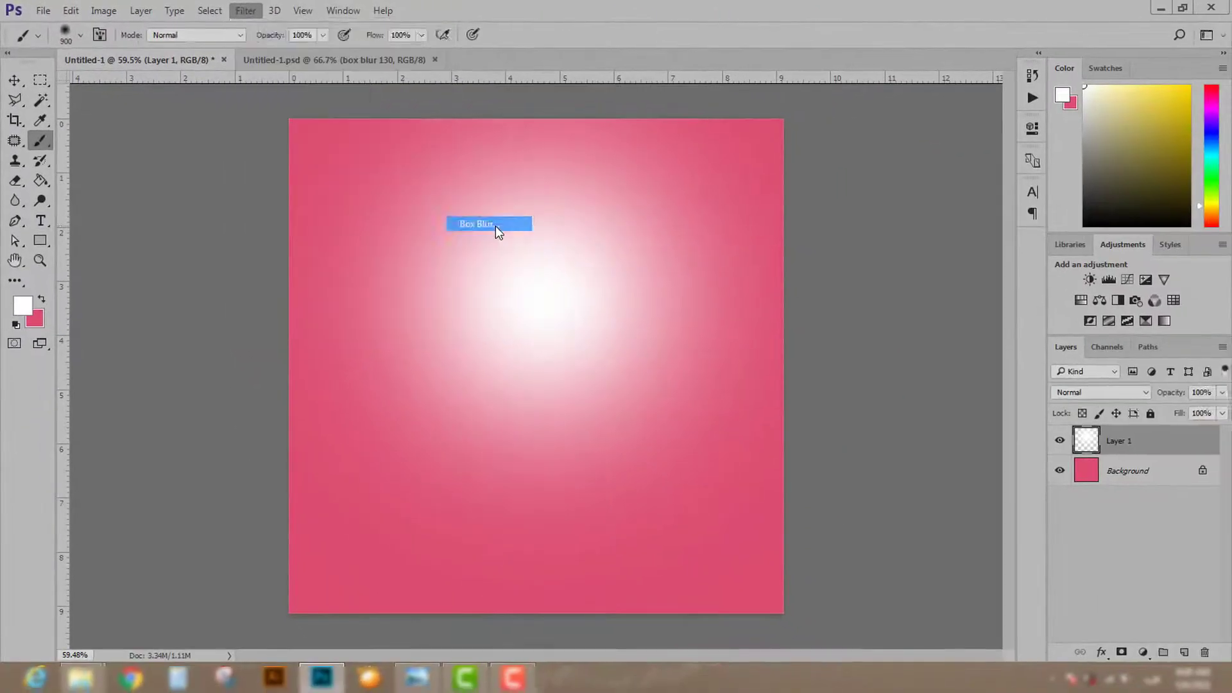
left_click_drag(796, 224, 579, 208)
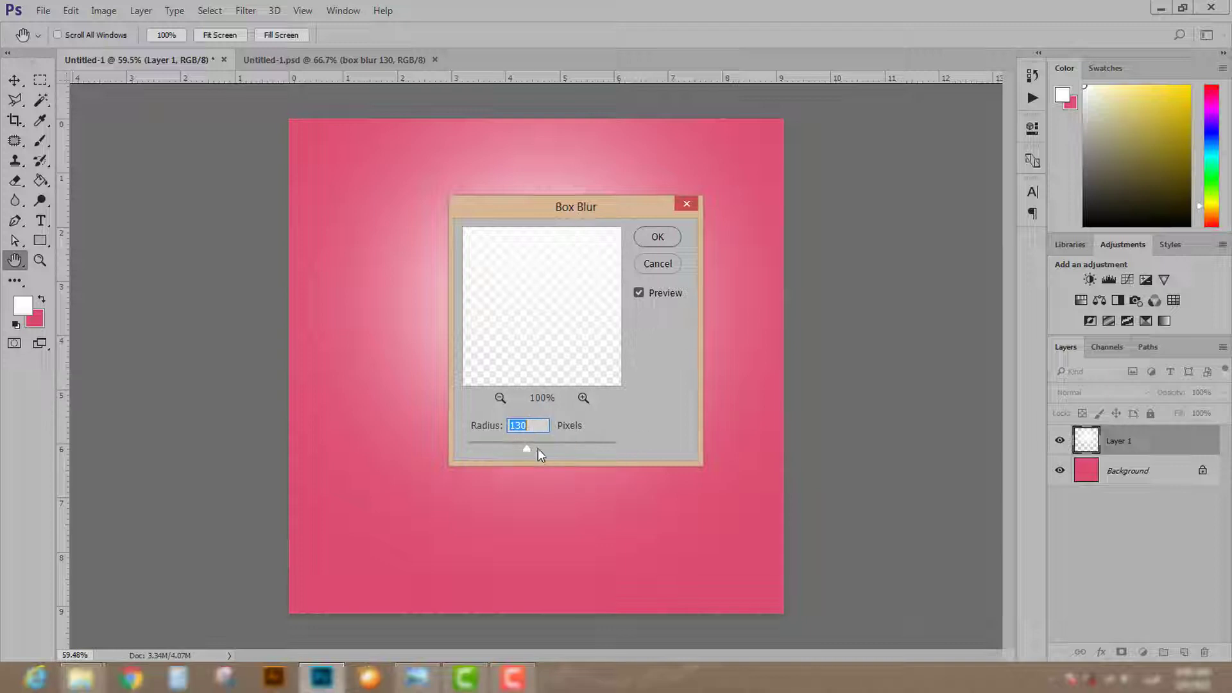
left_click(668, 243)
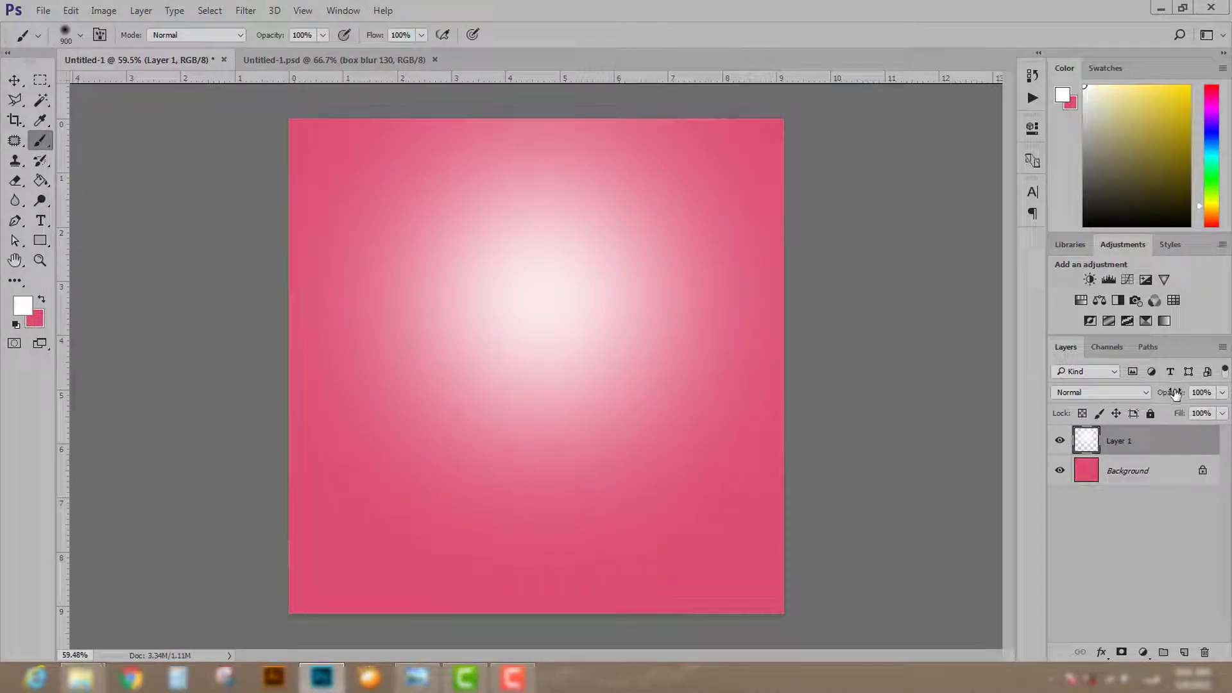
left_click_drag(1175, 398, 1165, 399)
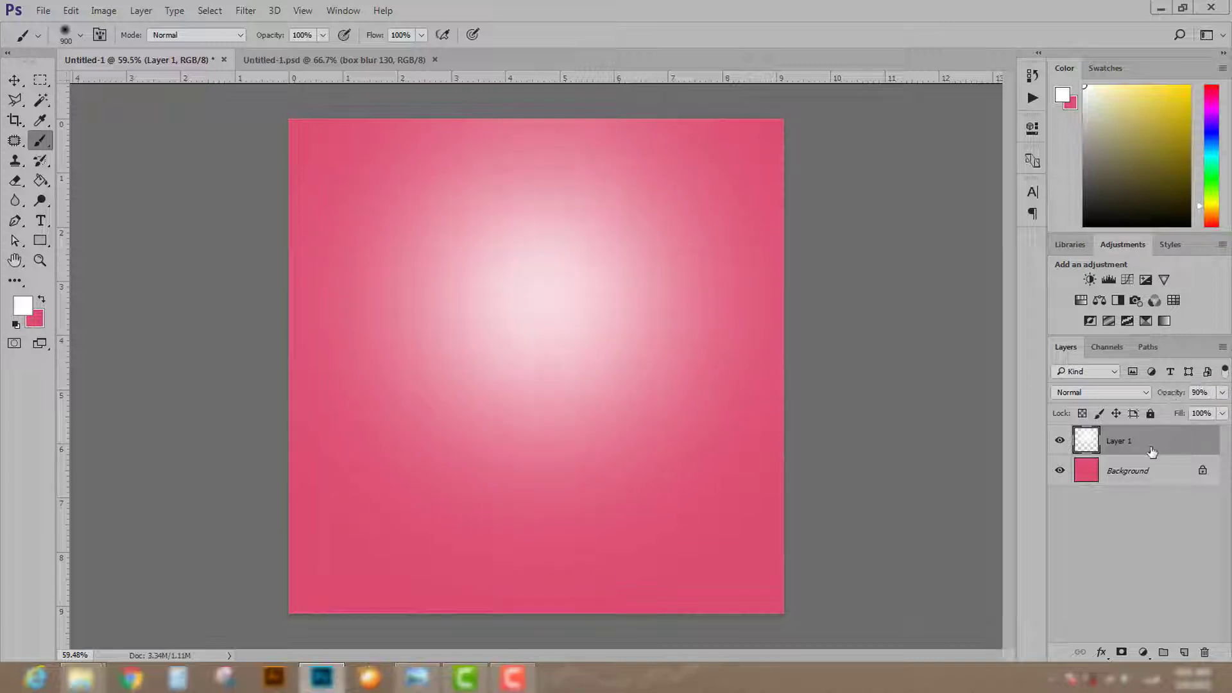
left_click(1060, 441)
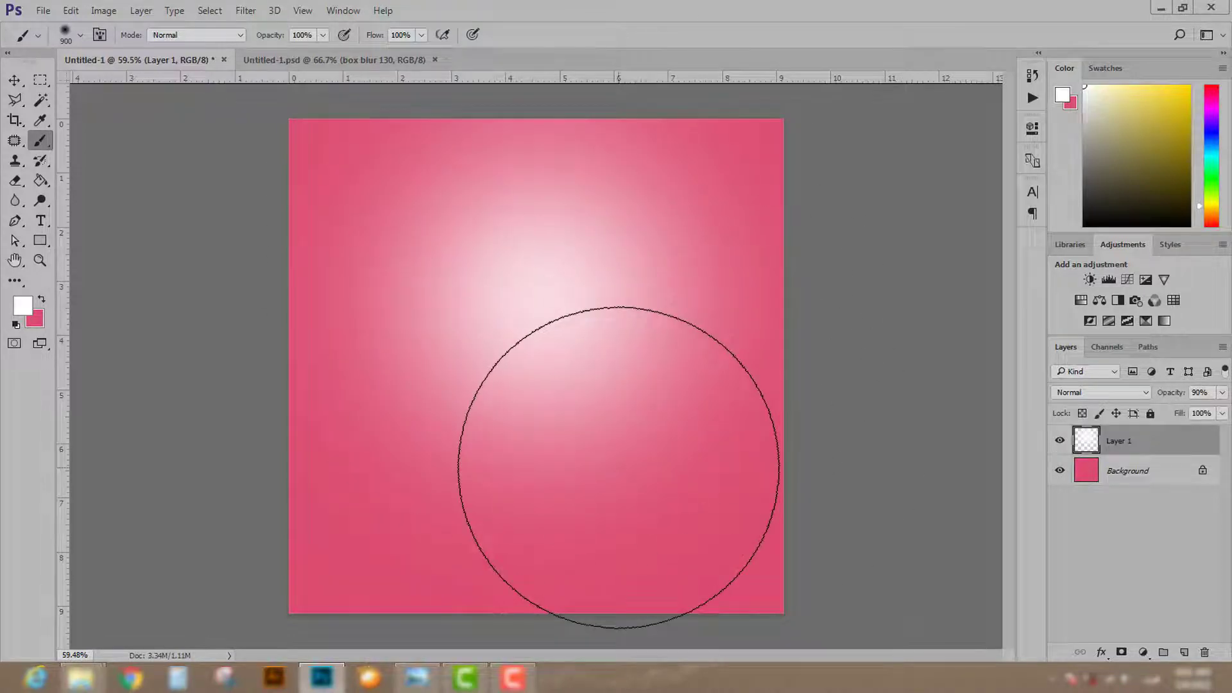
Step: On a new layer, draw a rectangle shape of about 999 x 1003 px just inside the canvas edges, with no fill and a 10.14 px dotted white stroke
left_click(1183, 656)
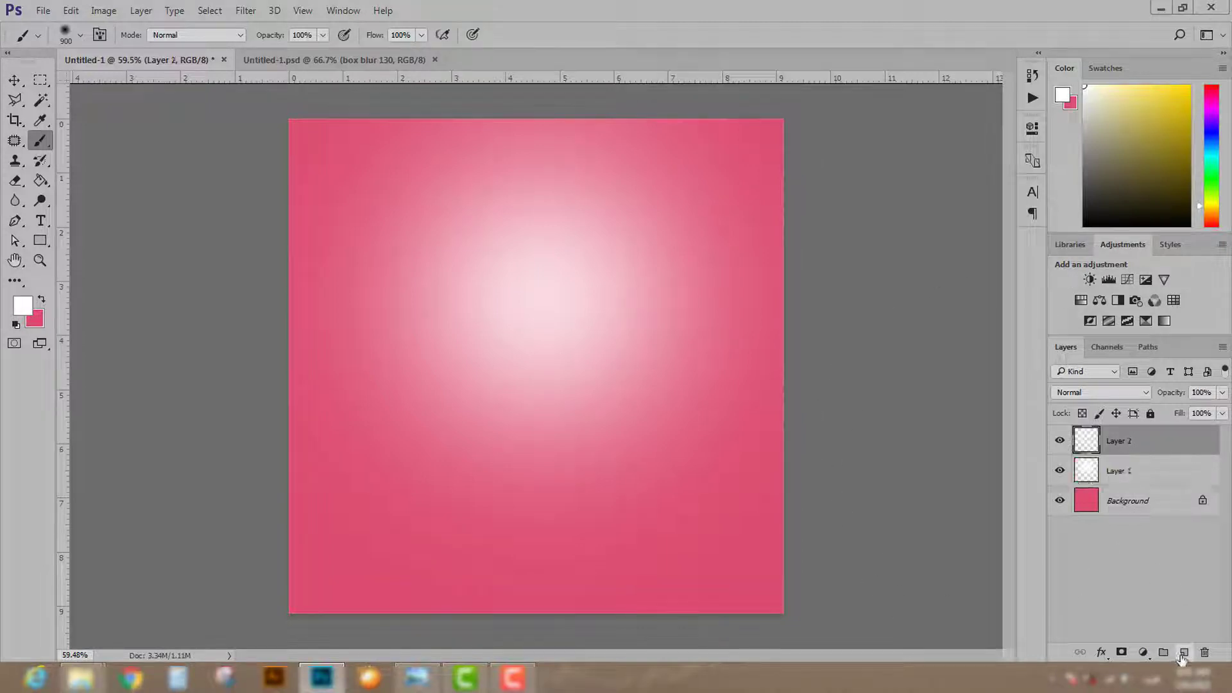
left_click(41, 249)
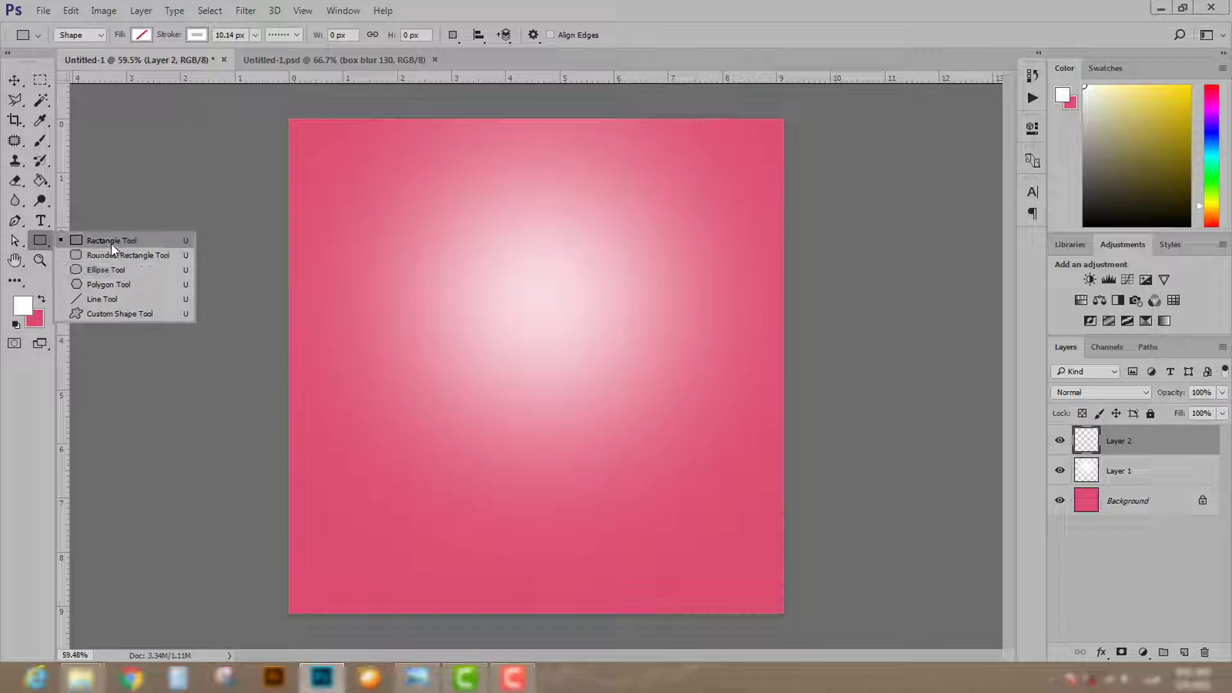
key("u")
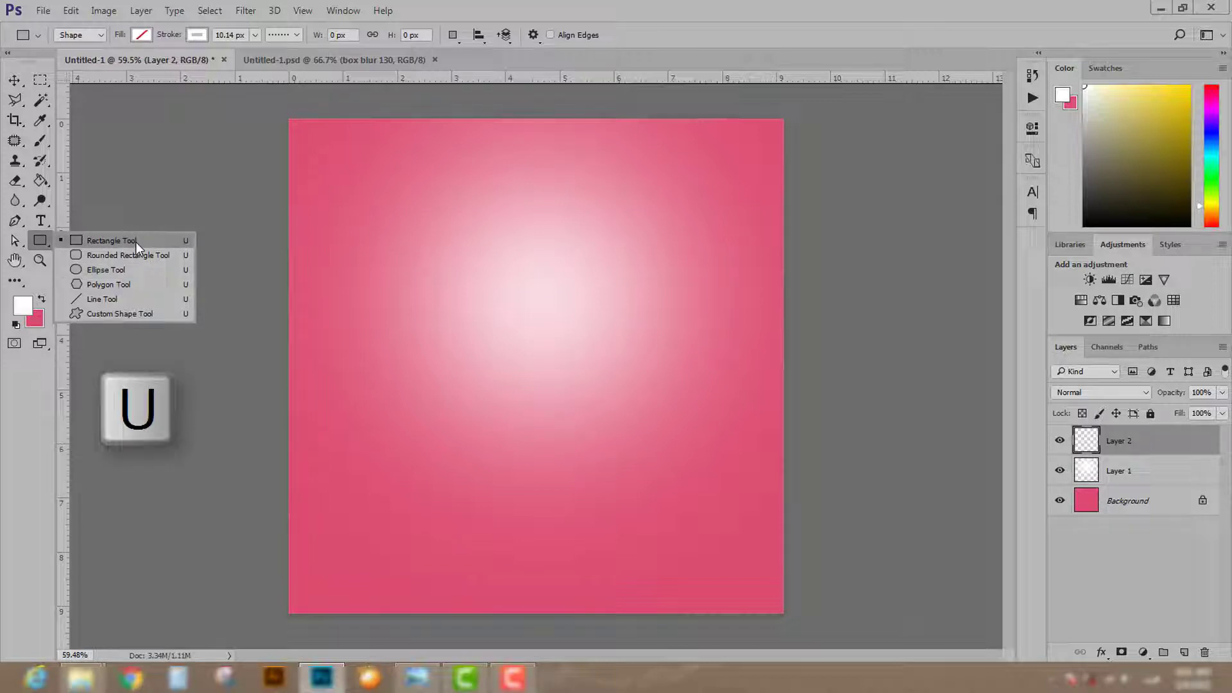
left_click(136, 242)
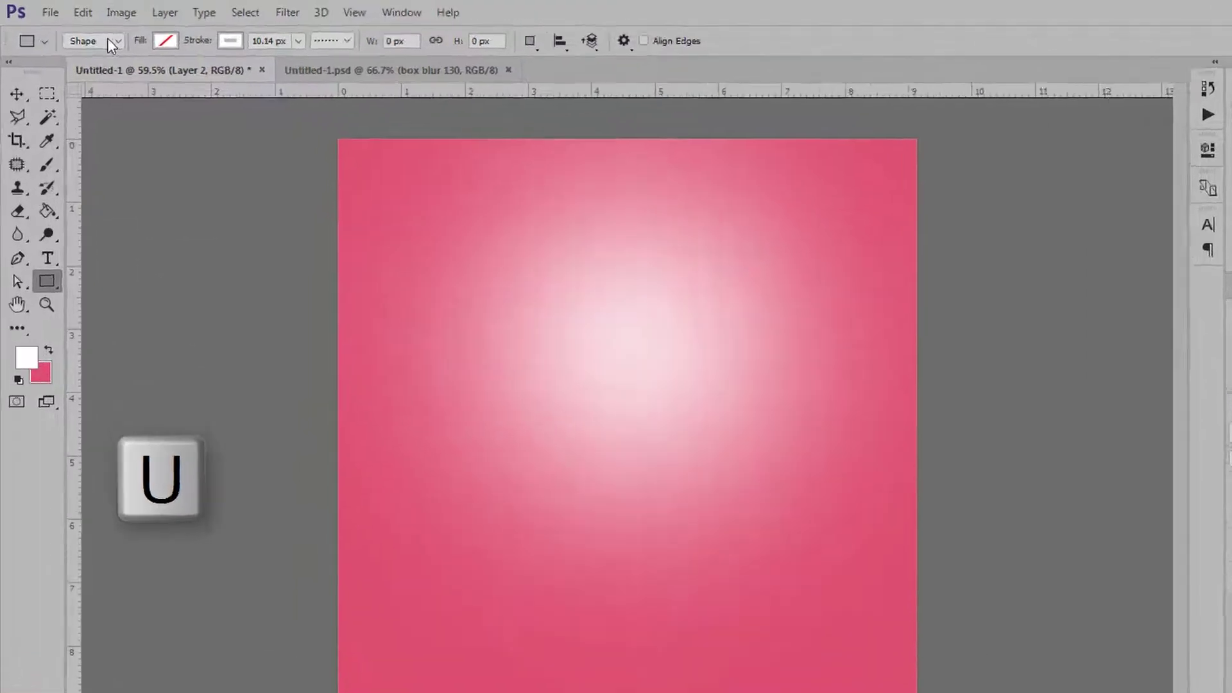
left_click(80, 34)
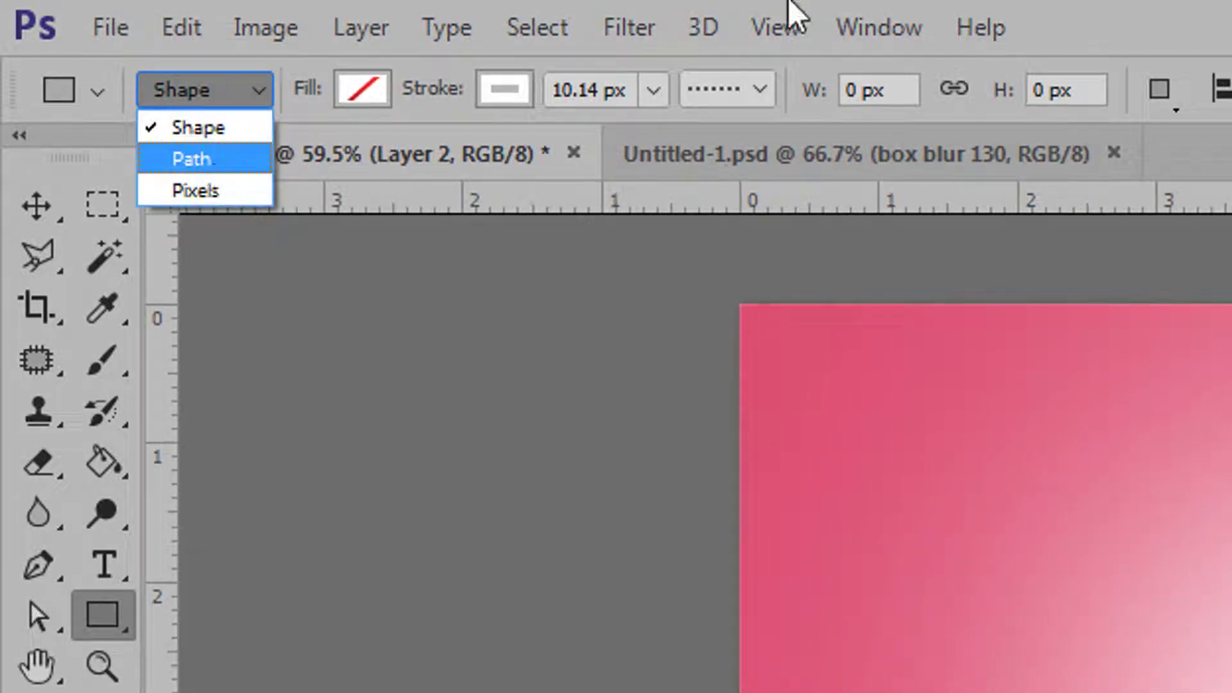
key("Escape")
left_click(363, 89)
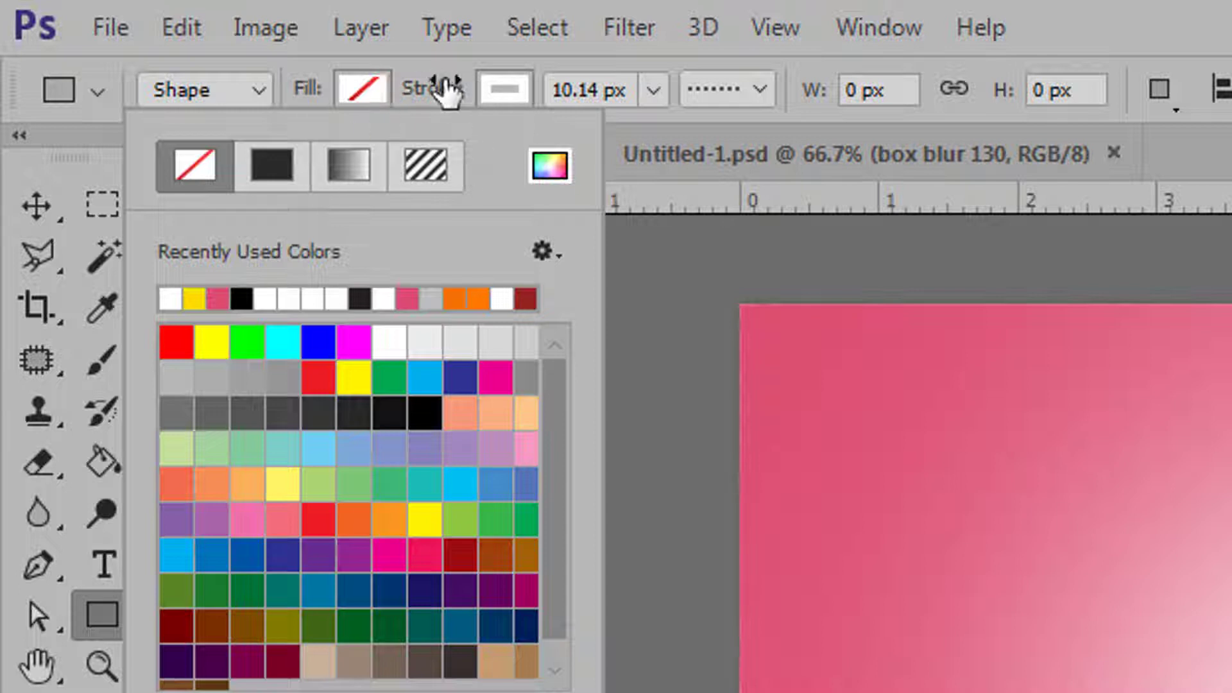
left_click(499, 105)
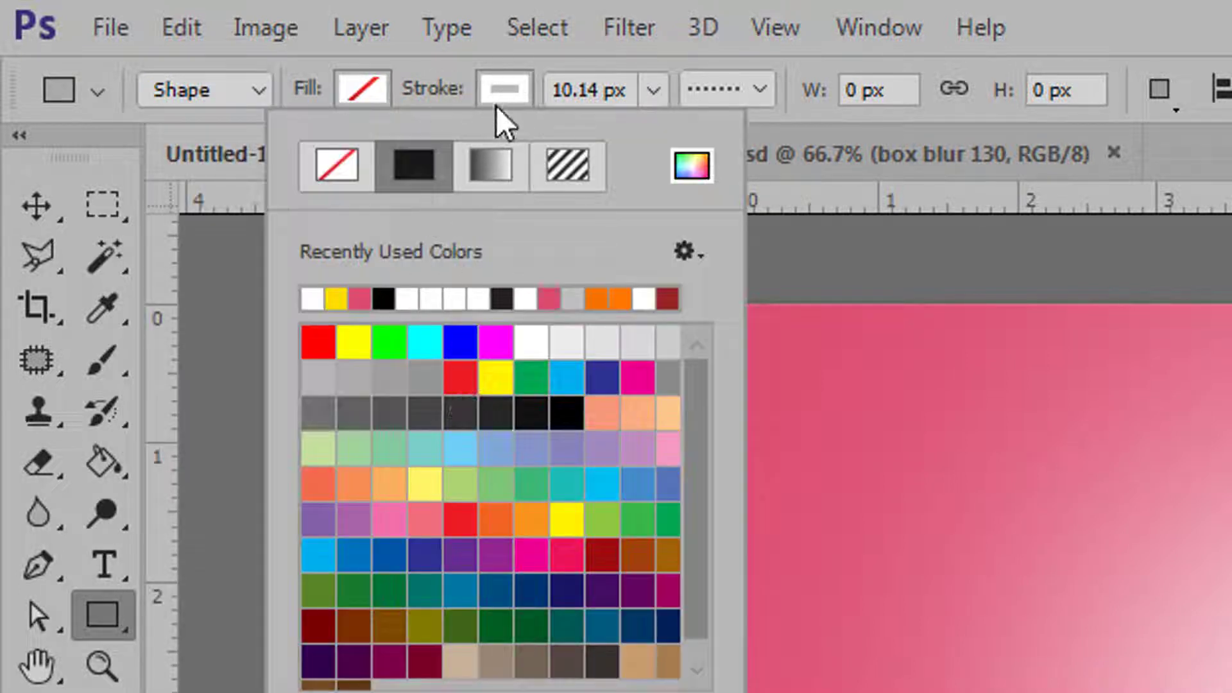
key("Escape")
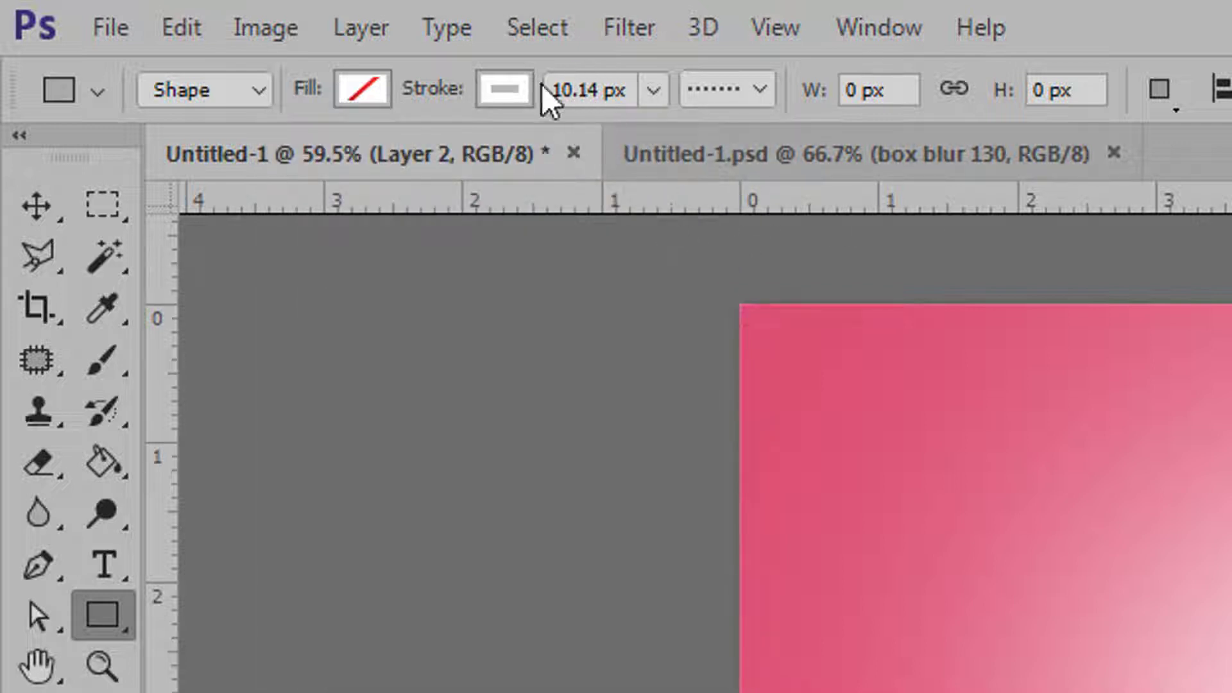
left_click(653, 90)
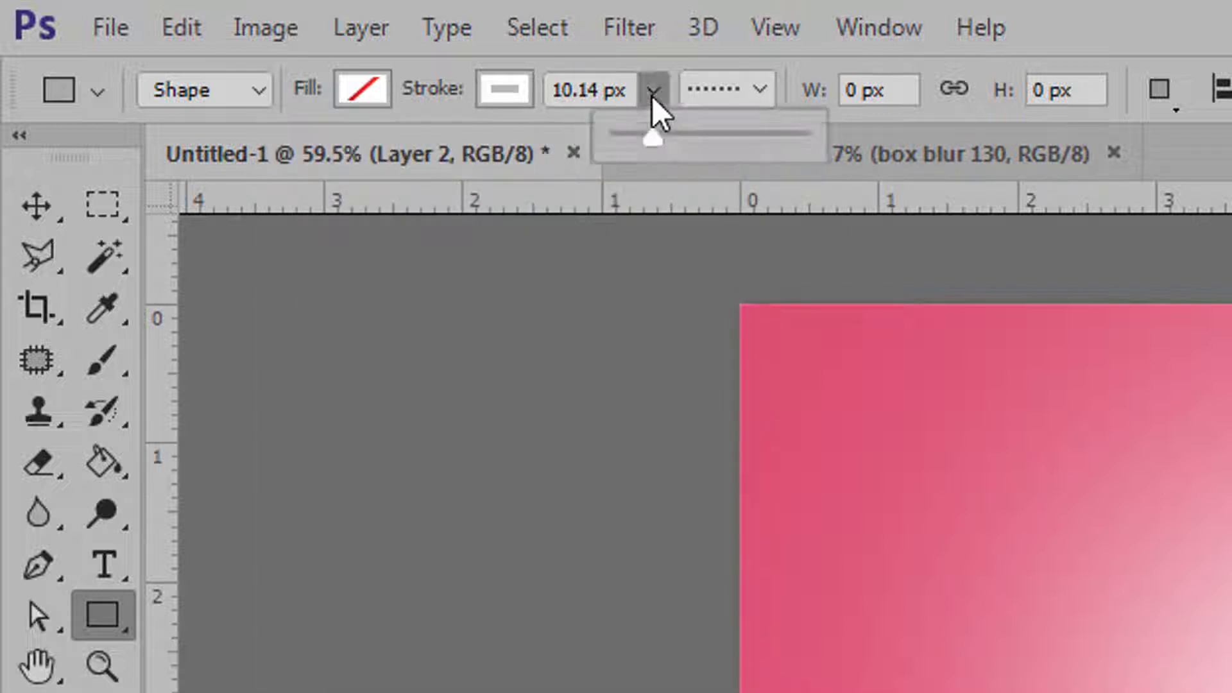
left_click(572, 90)
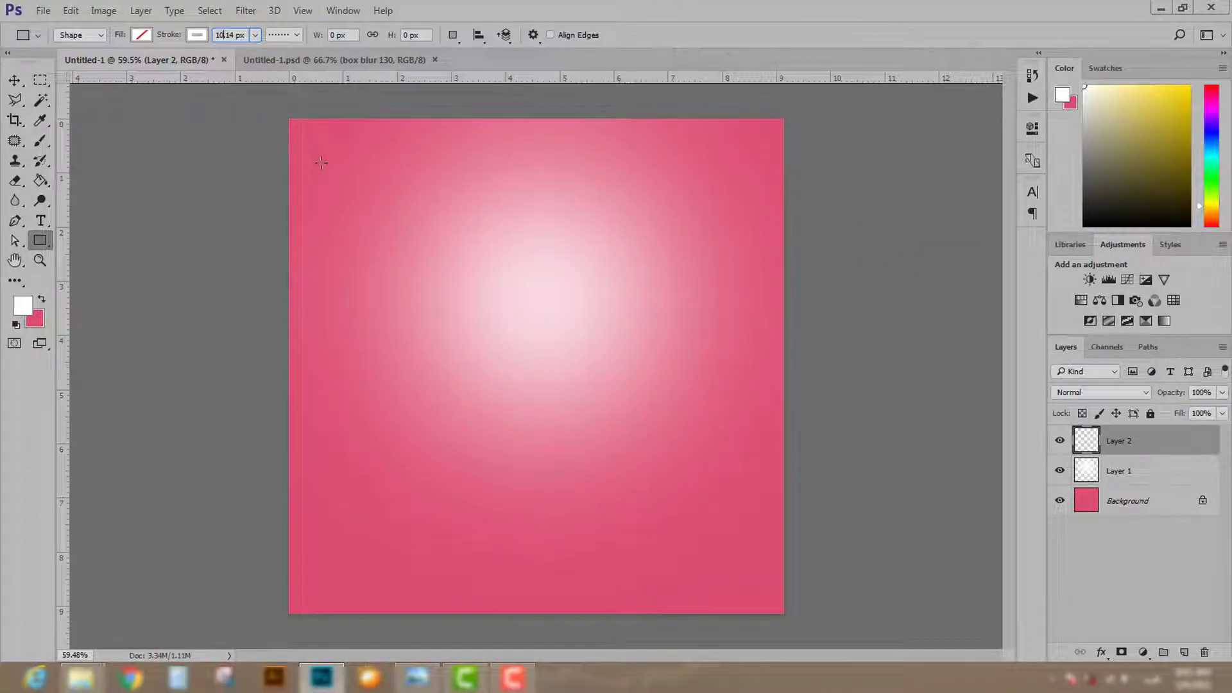
mouse_move(308, 133)
left_mouse_down()
mouse_move(455, 298)
mouse_move(601, 419)
mouse_move(767, 602)
mouse_move(766, 591)
left_mouse_up()
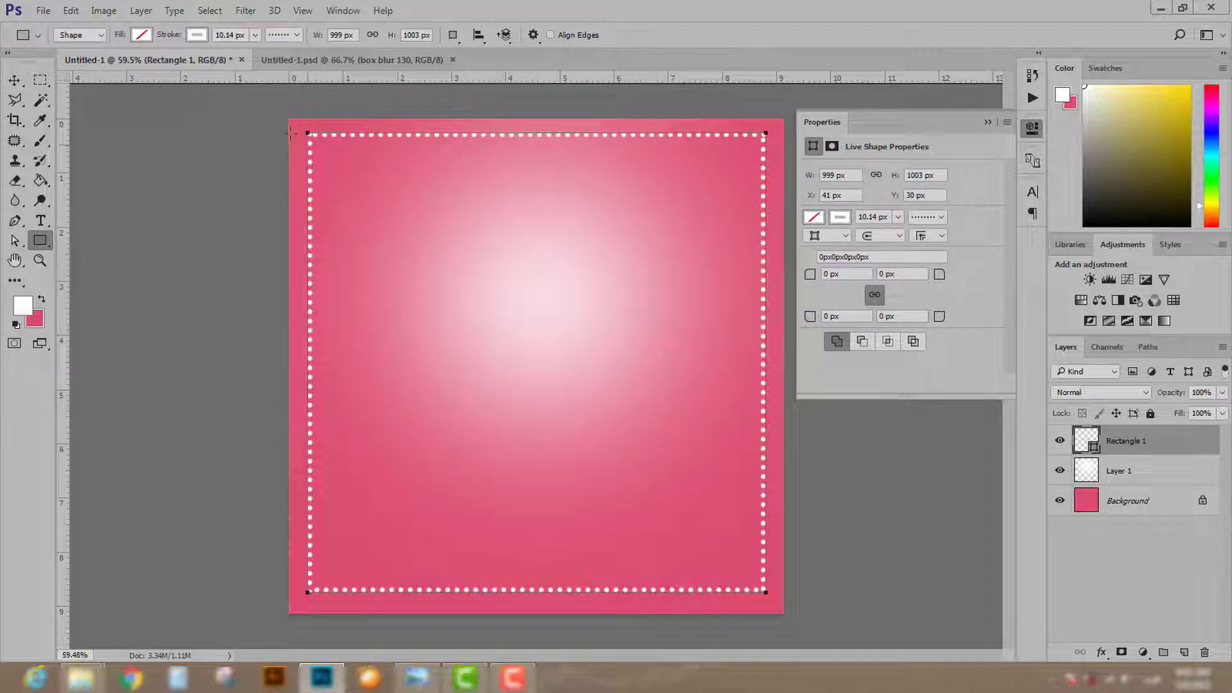
Step: Try the preset line styles on the rectangle's stroke and set it to a solid line
left_click(295, 36)
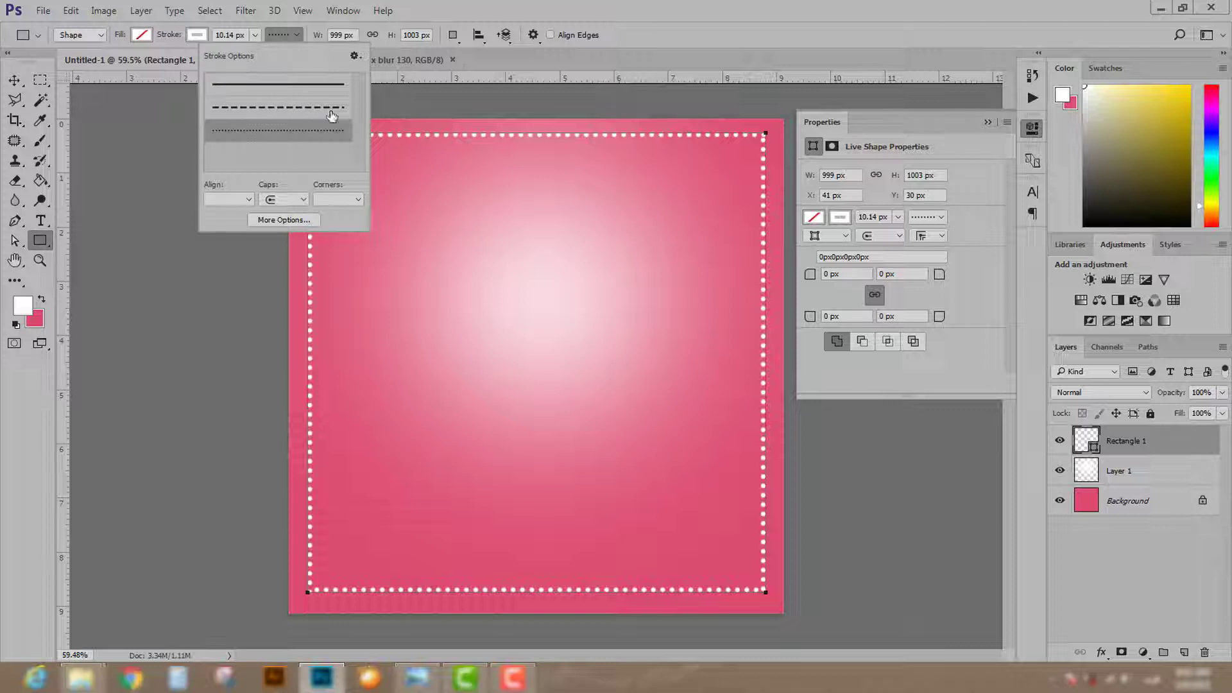
left_click(295, 36)
left_click(296, 38)
left_click(282, 85)
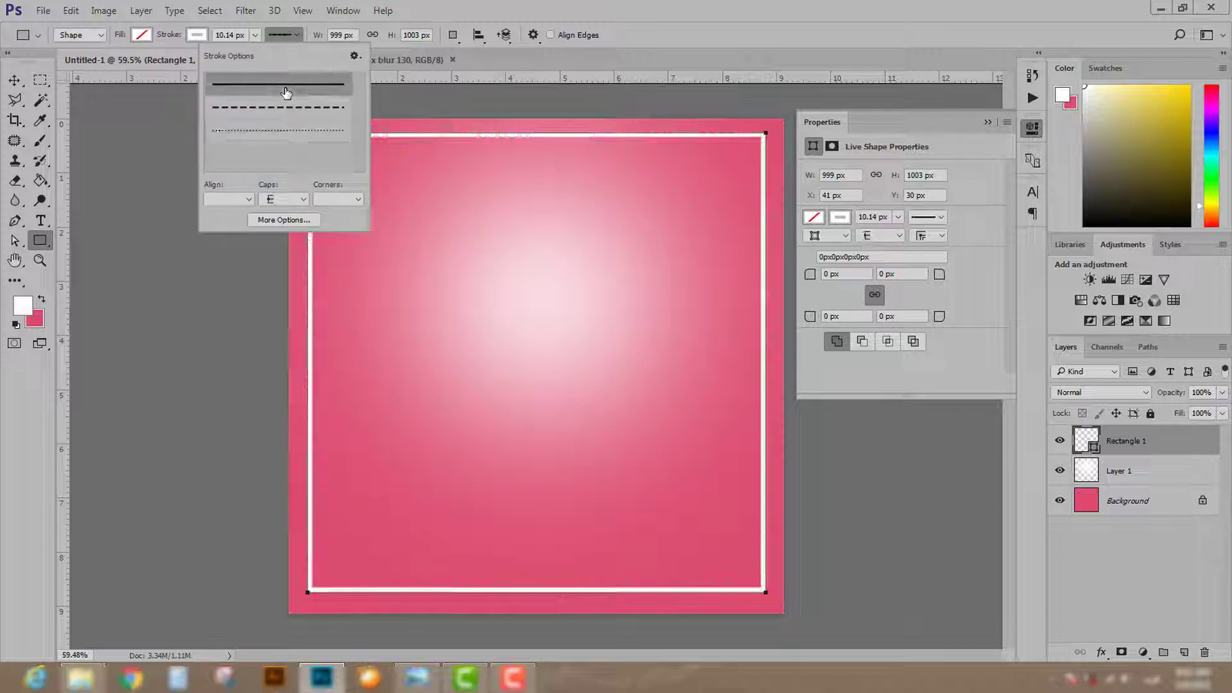
left_click(281, 115)
left_click(283, 131)
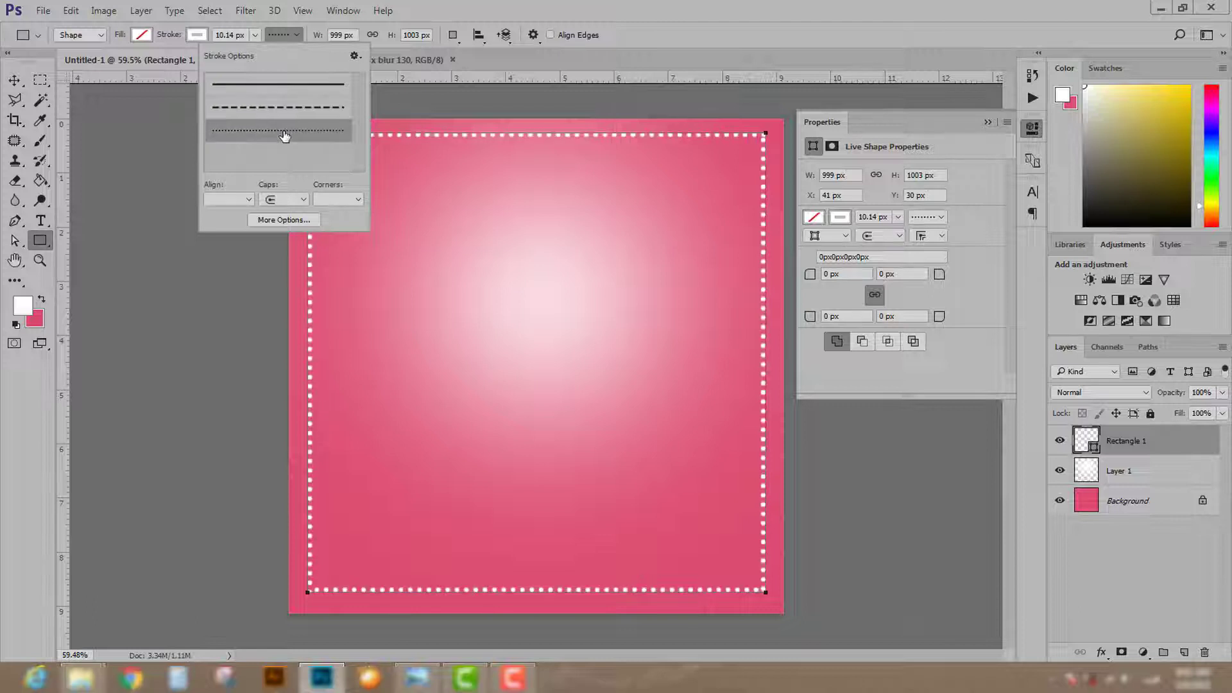
left_click(294, 86)
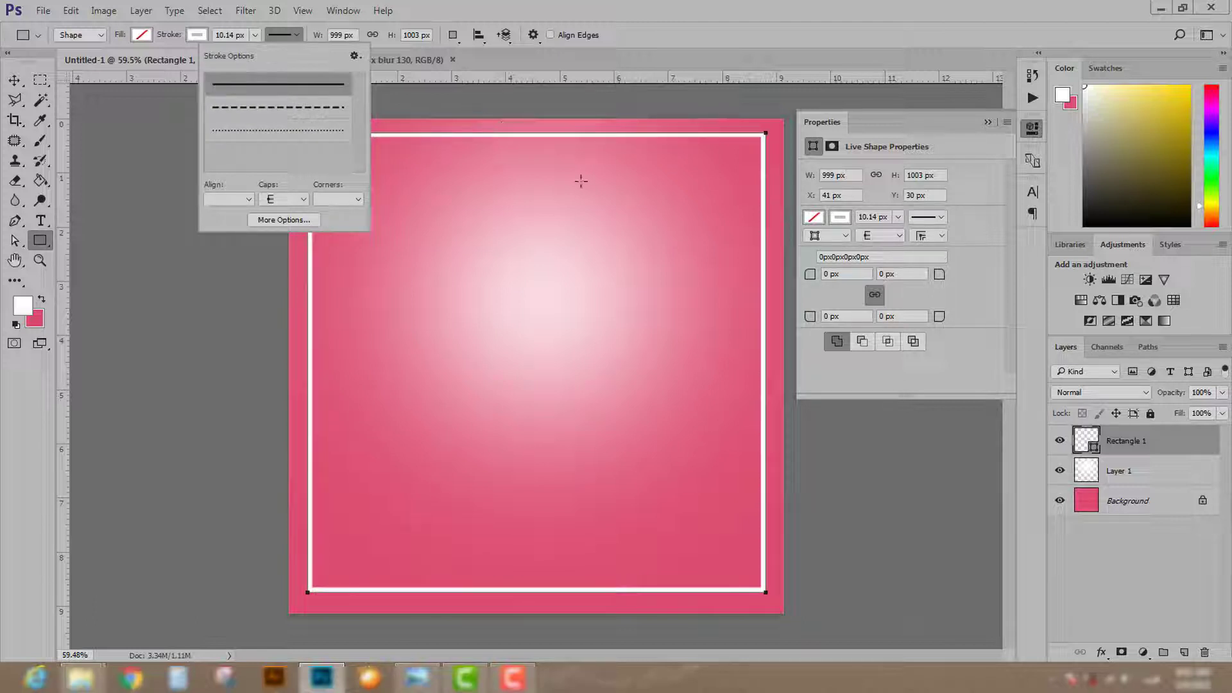
left_click(800, 10)
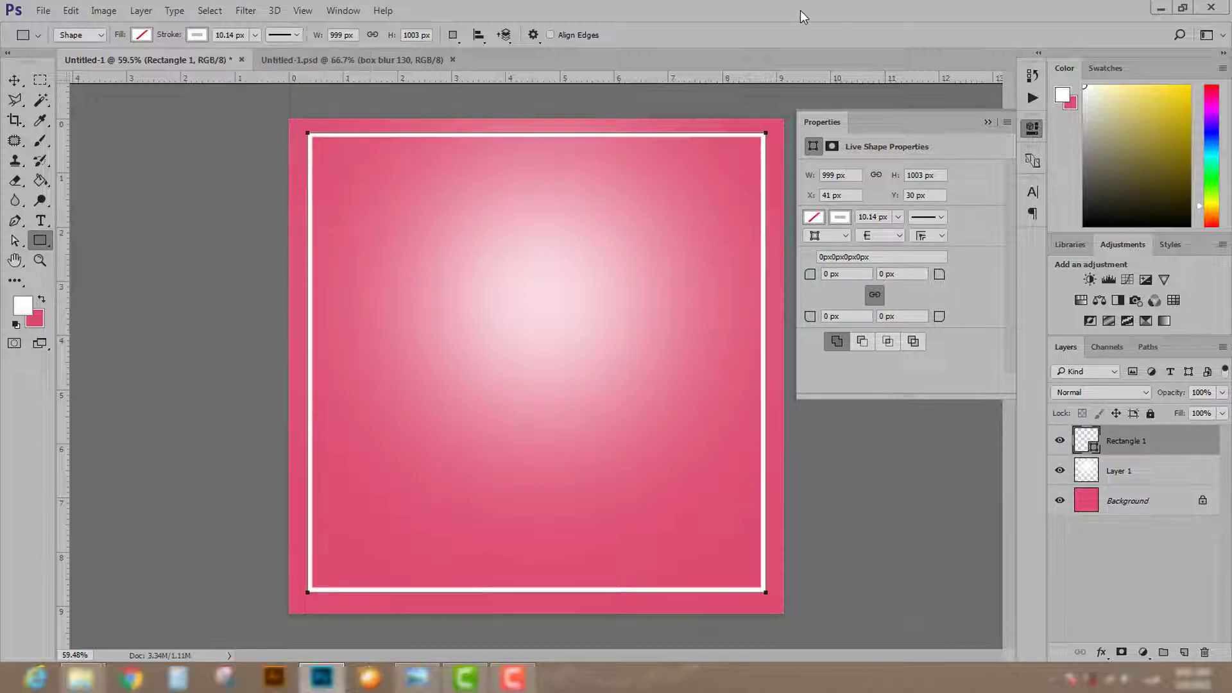
Step: Select the rectangle layer together with the Background and align their horizontal and vertical centers
left_click(1117, 471)
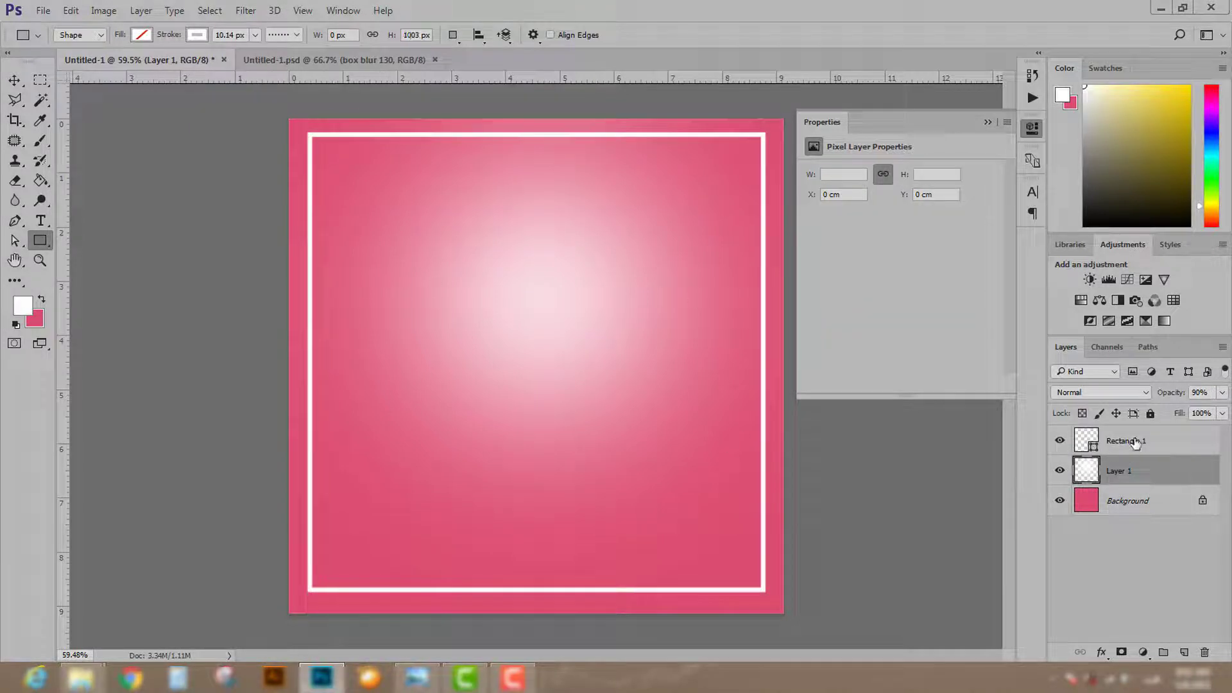
left_click(1115, 449)
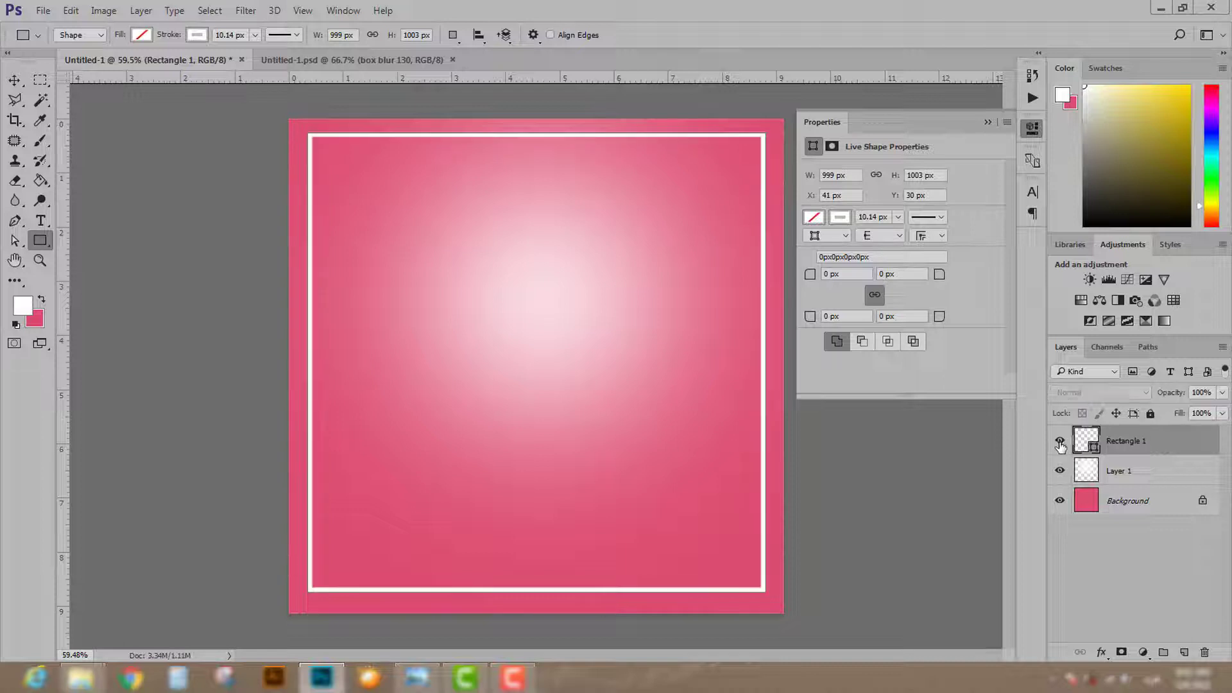
left_click(1127, 505, "ctrl")
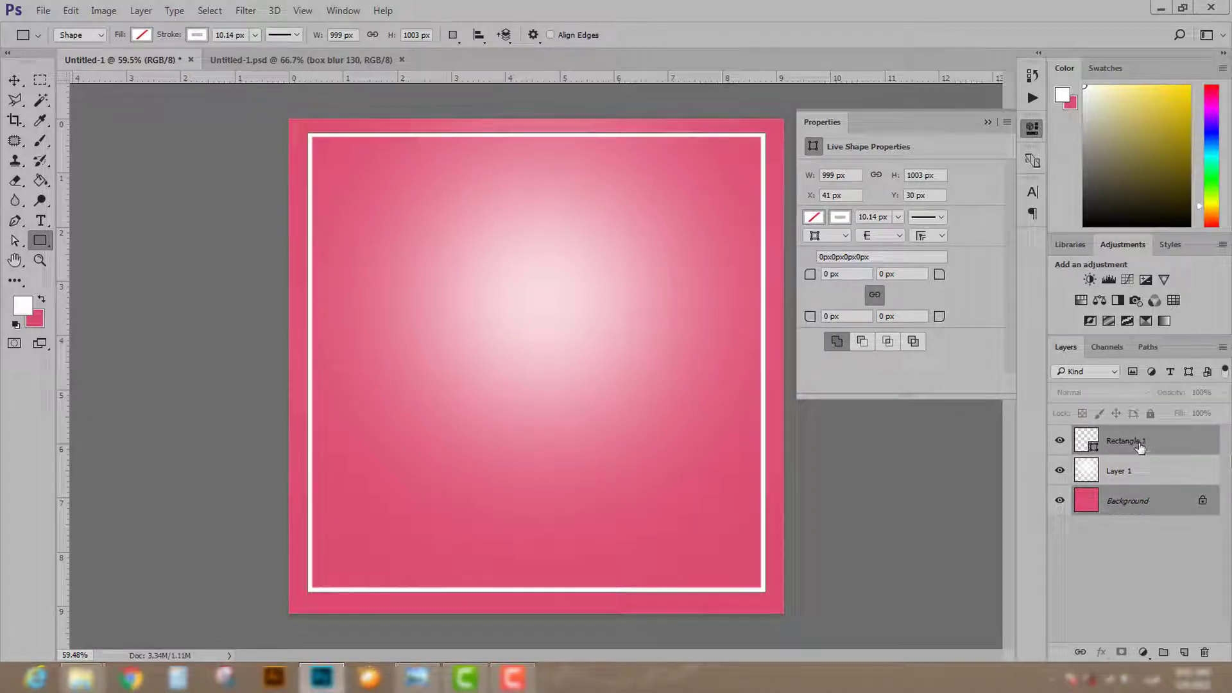
left_click(1137, 501, "ctrl")
left_click(1139, 502, "ctrl")
left_click(14, 81)
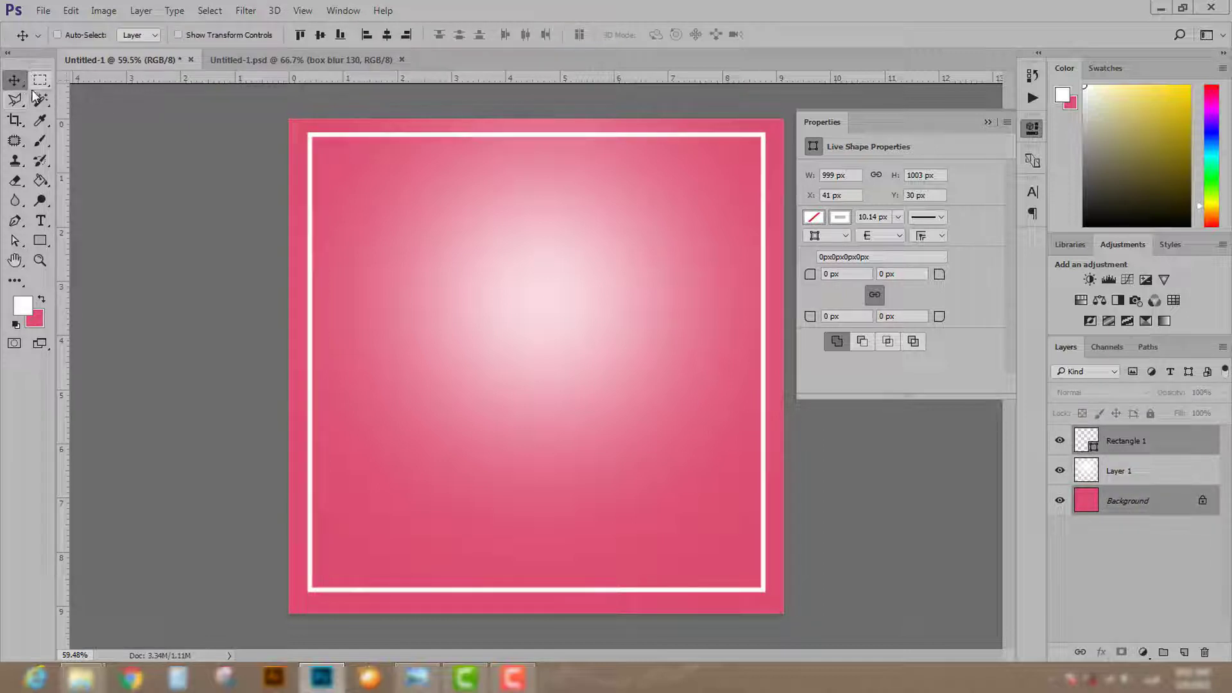
left_click(389, 35)
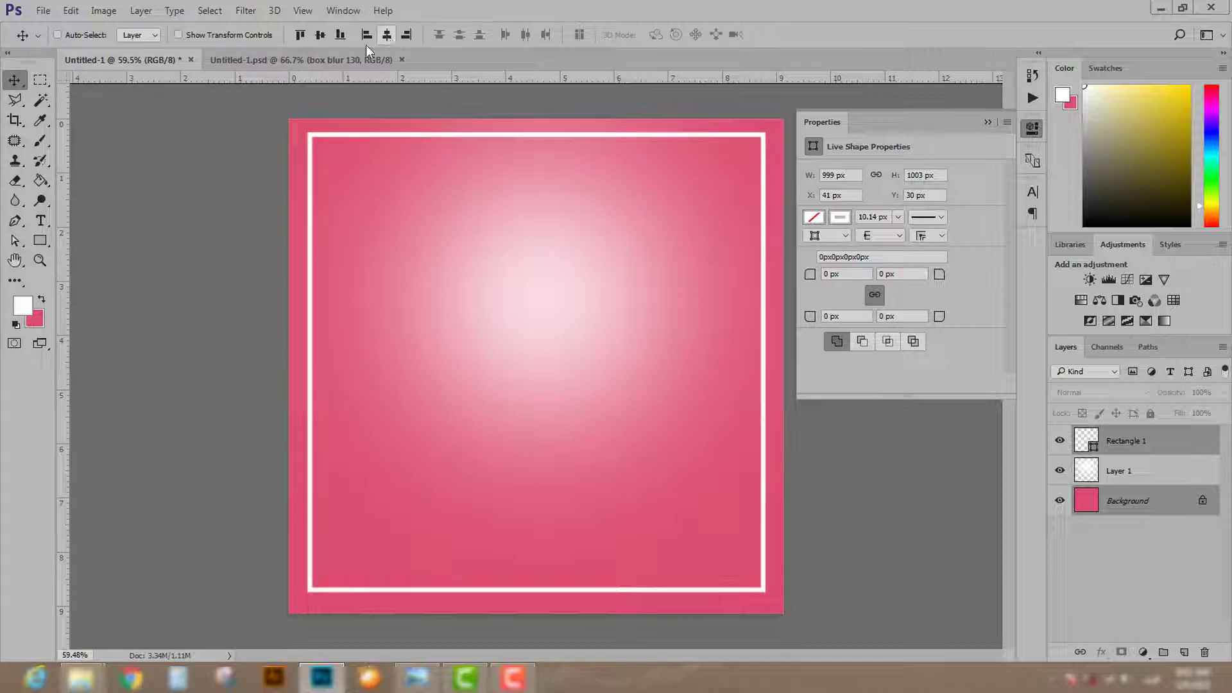
left_click(320, 36)
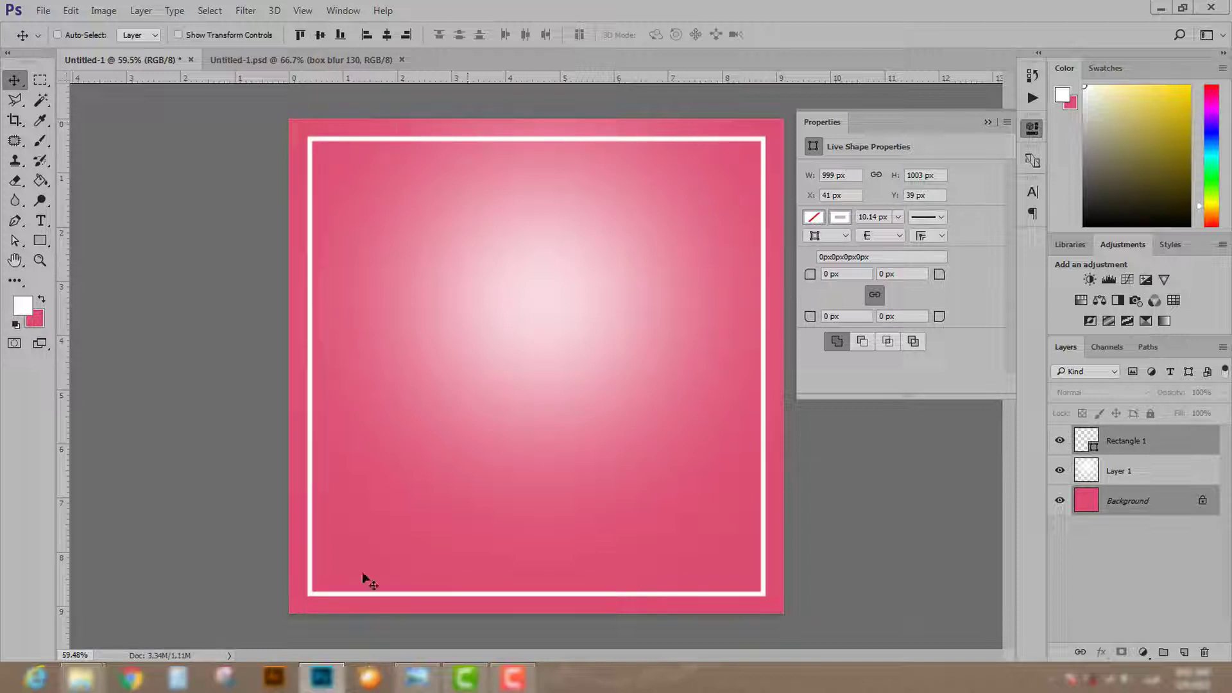
Step: Select only the rectangle layer and toggle its visibility to compare the design with and without the frame
left_click(1130, 453)
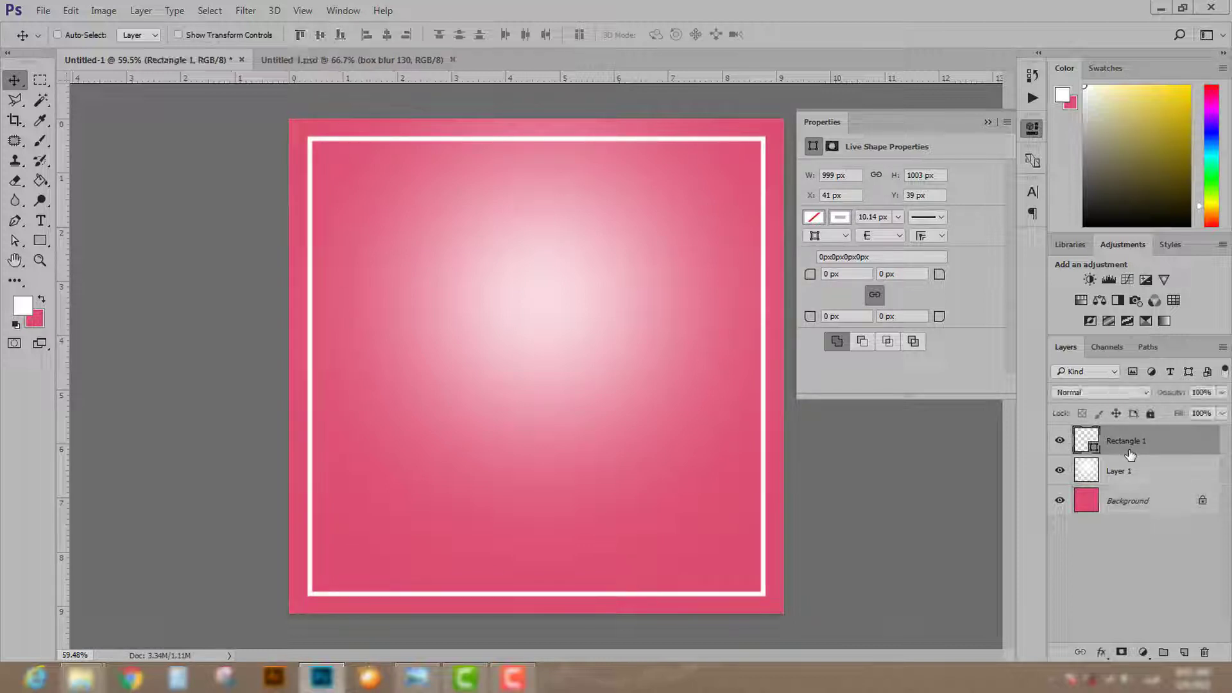
left_click(1060, 450)
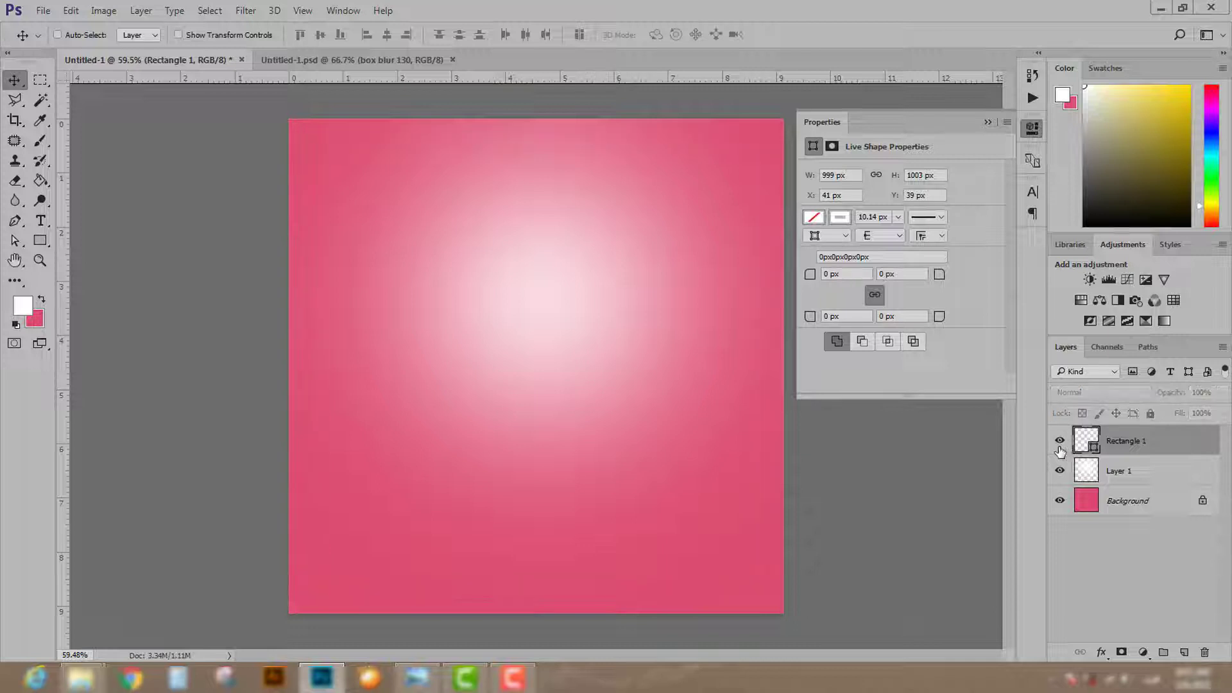
left_click(1060, 449)
left_click(1060, 450)
left_click(1060, 449)
left_click(1060, 449)
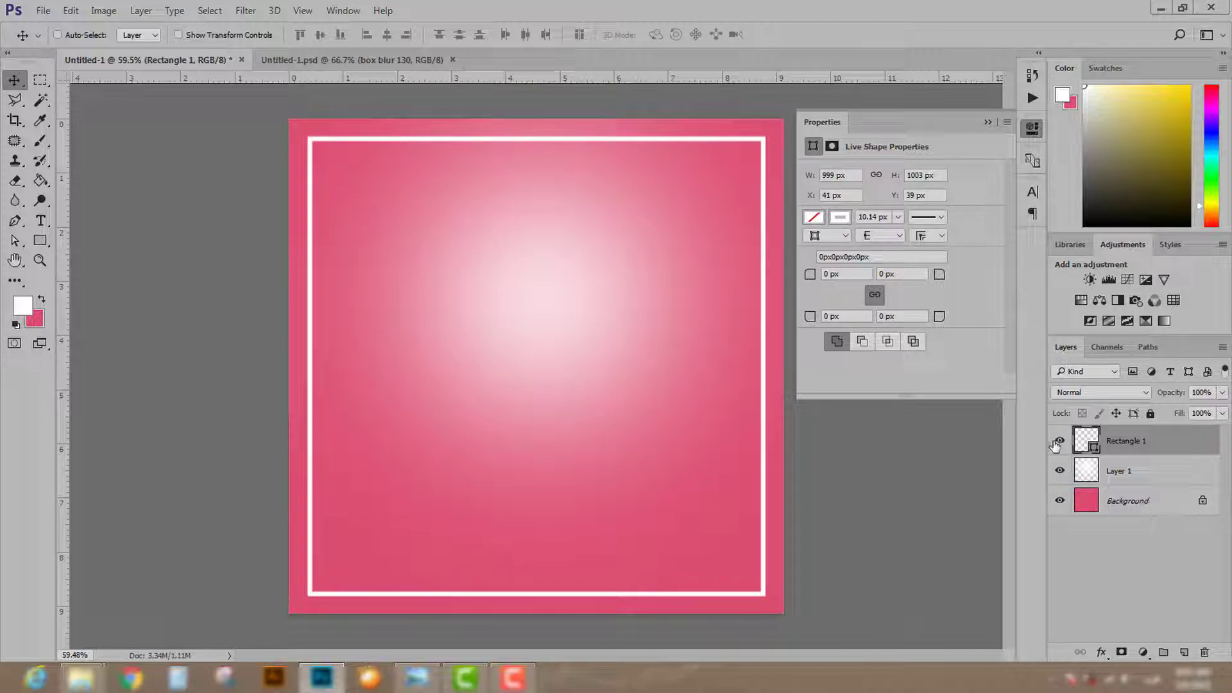
Step: Duplicate the rectangle layer and scale the copy down around its center to about 96% to form an inner frame
key("ctrl+j")
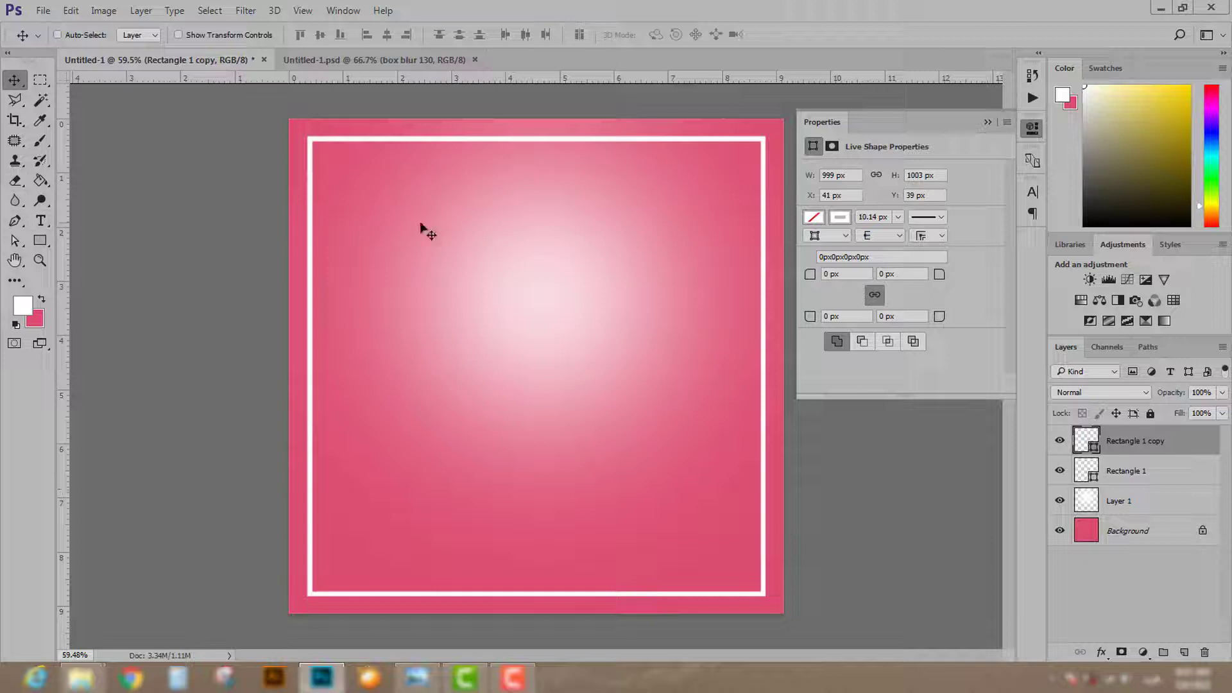
key("ctrl+t")
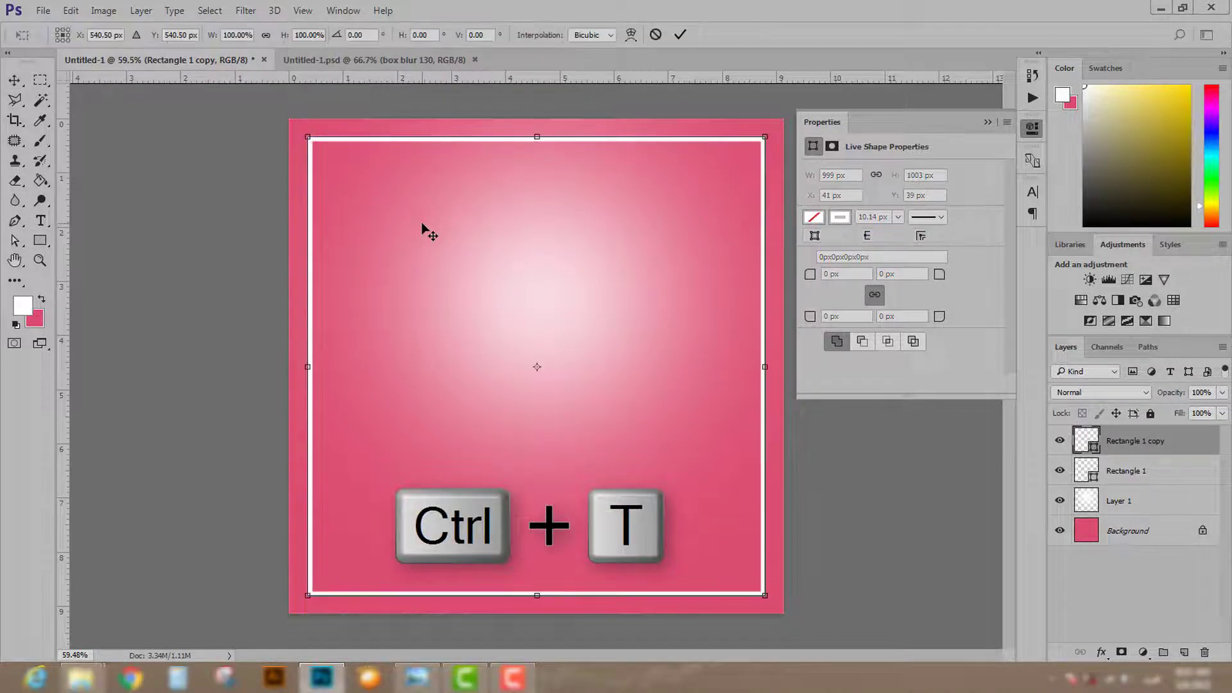
left_click_drag(765, 139, 750, 153)
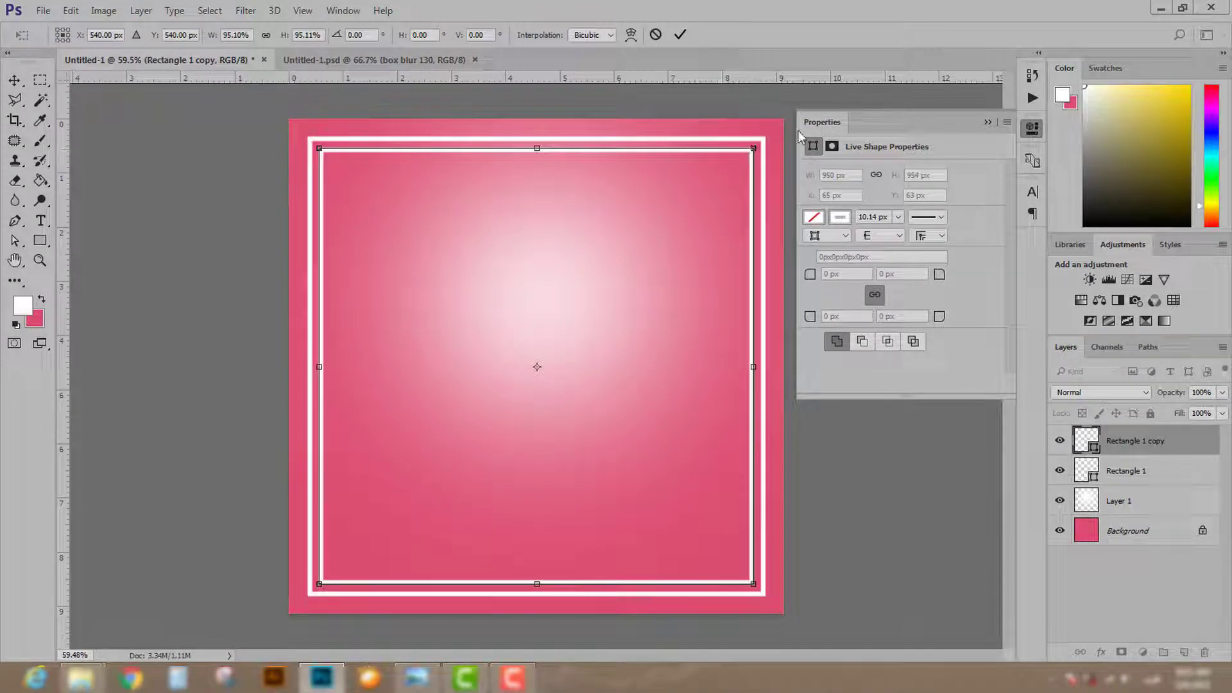
left_click_drag(754, 149, 758, 147)
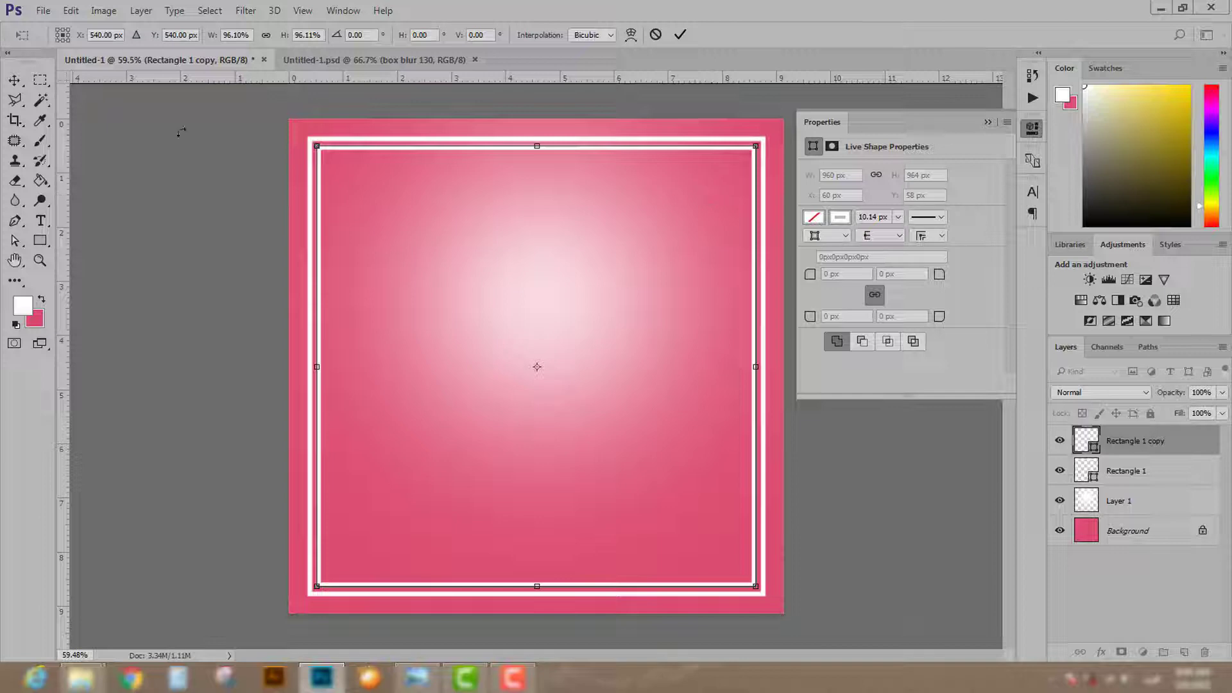
key("Return")
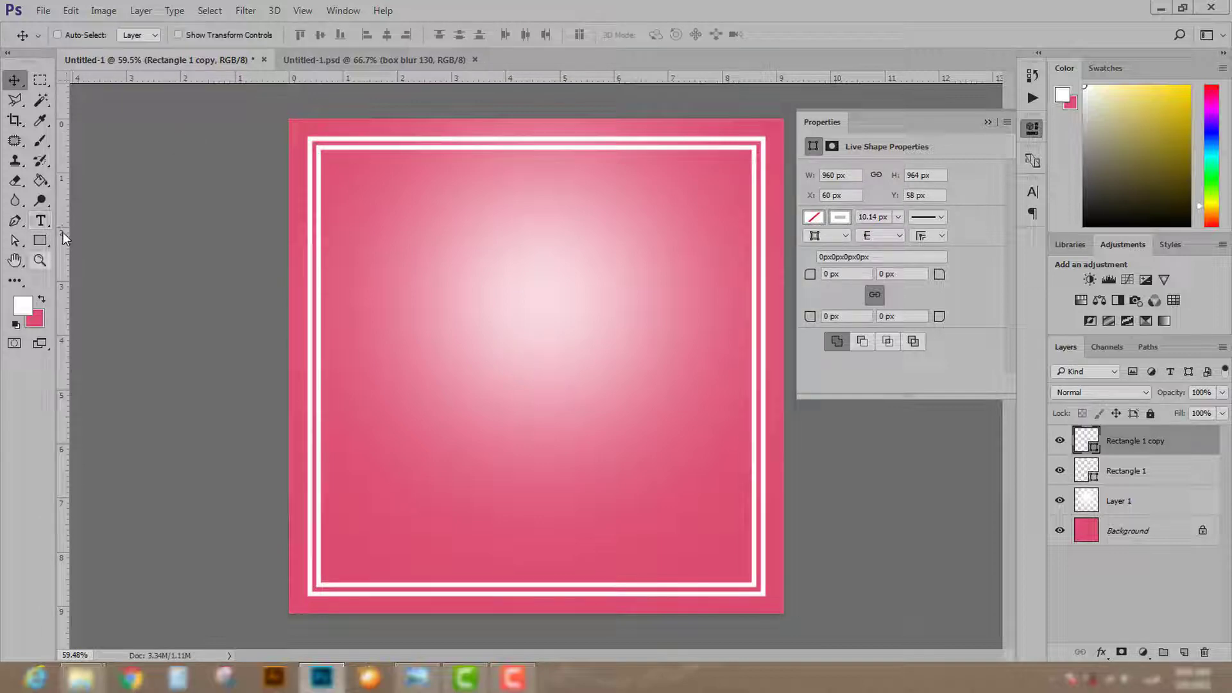
Step: Reduce the inner rectangle's stroke width to 3.13 px using the Rectangle tool's options, and switch to the Move tool
left_click(39, 241)
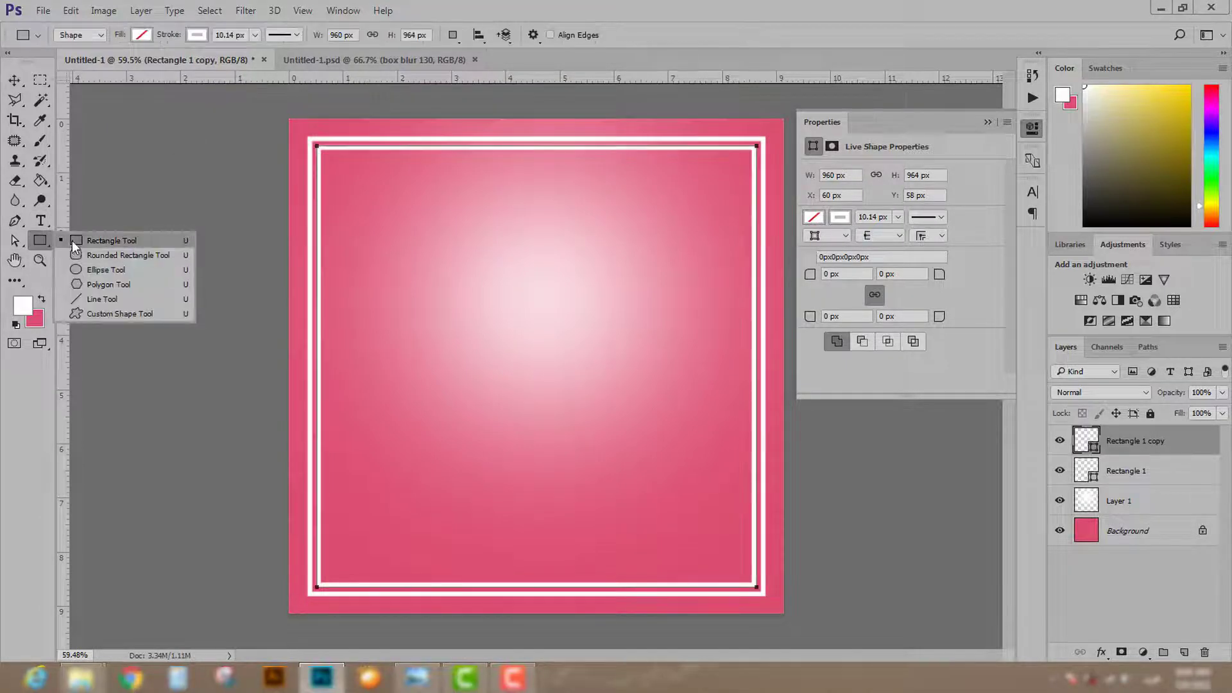
left_click(73, 241)
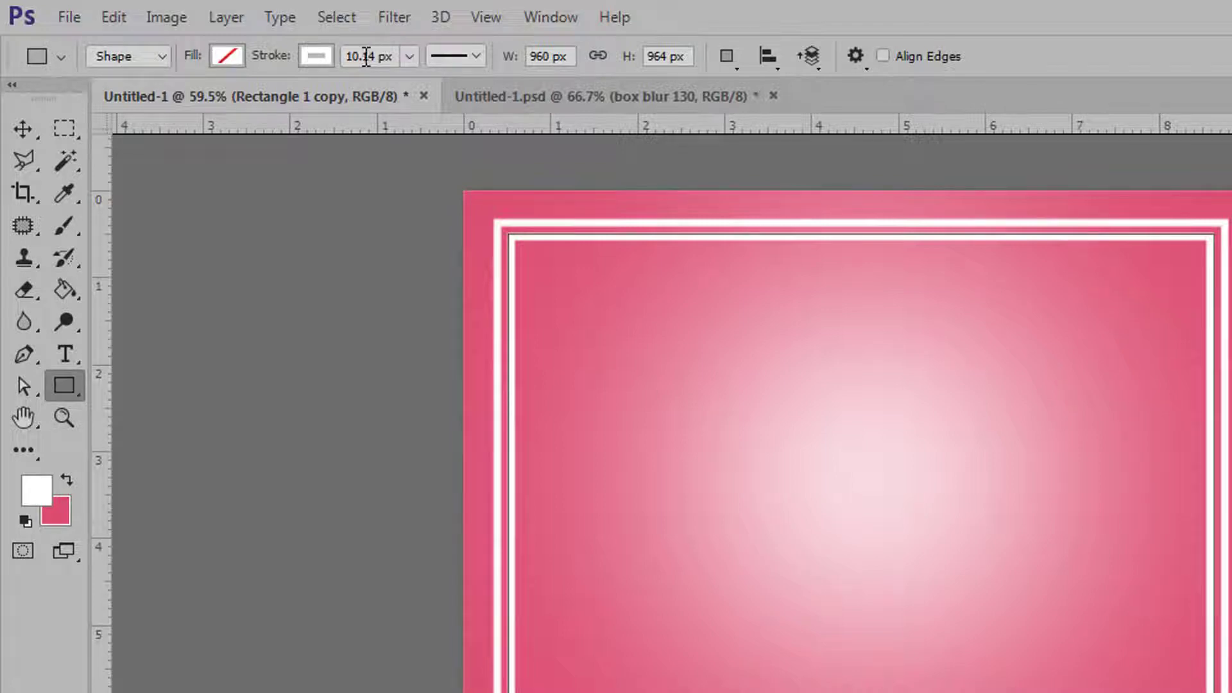
left_click(366, 61)
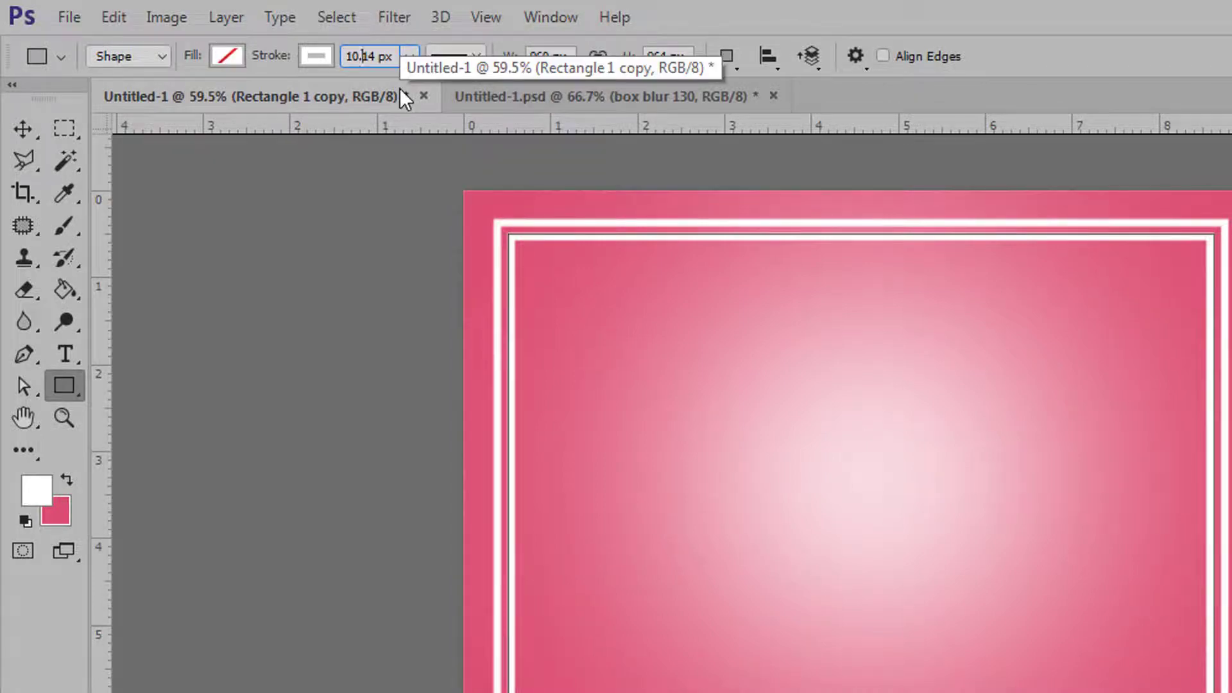
key("Down")
key("Down")
key("Down")
key("Down")
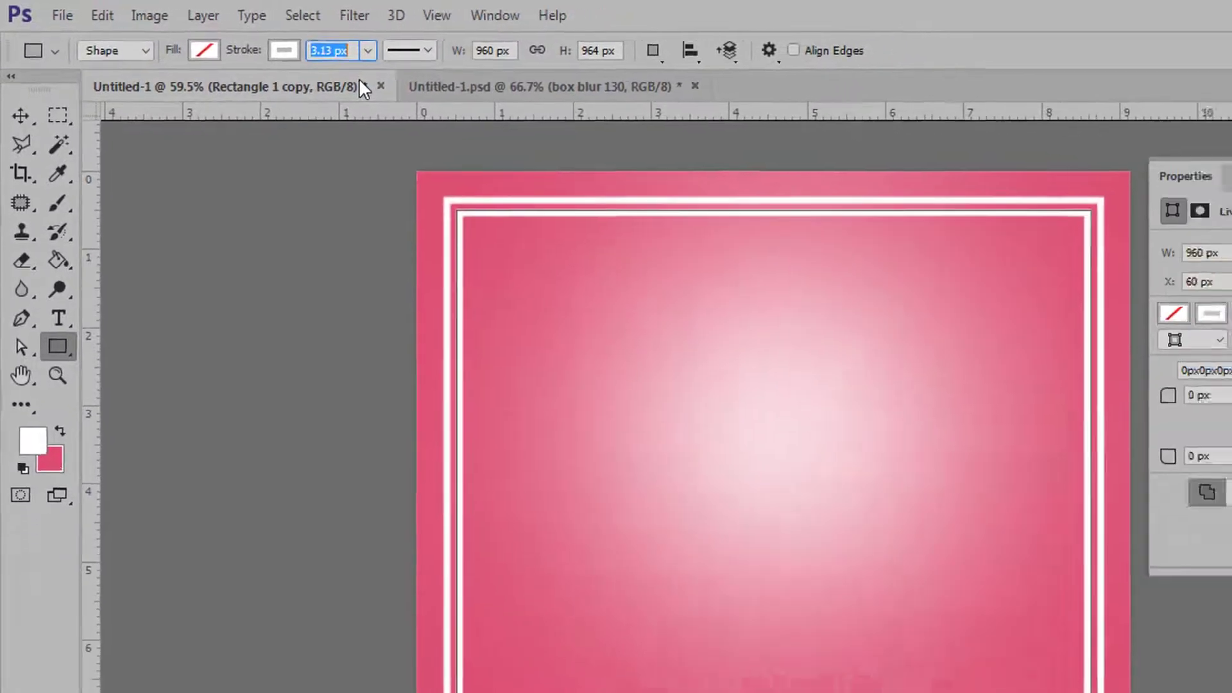
left_click(16, 80)
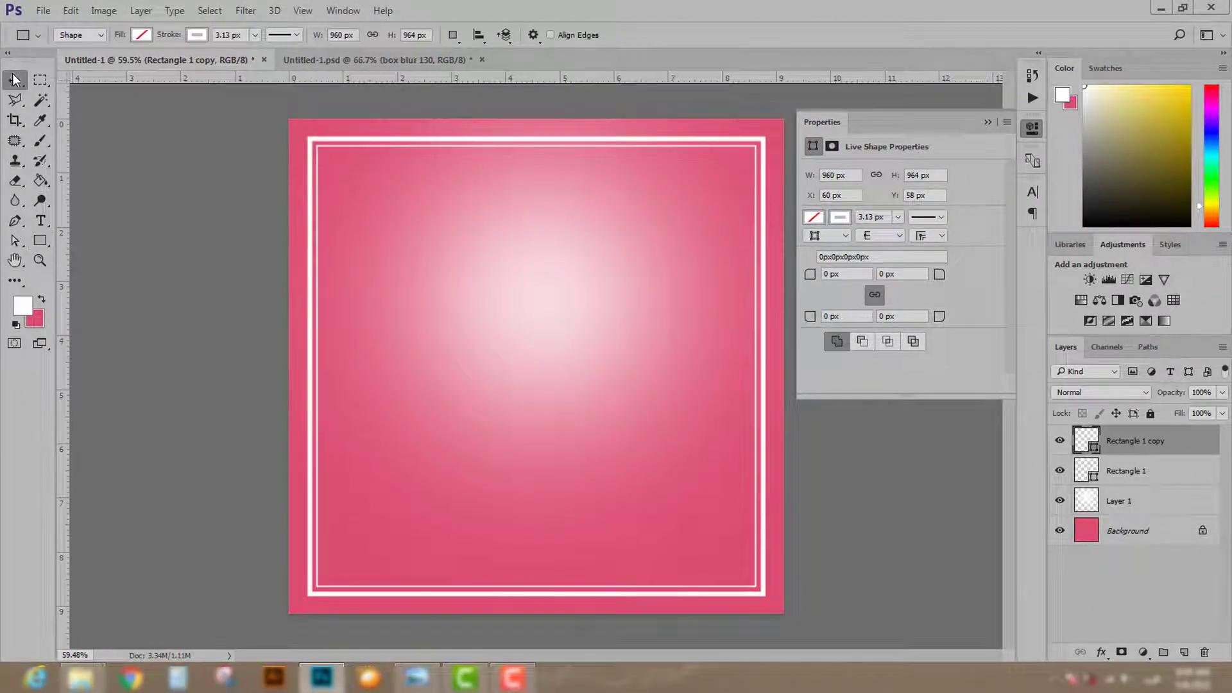
Step: Inspect the two frame outlines up close and toggle each rectangle layer's visibility to compare them
scroll(702, 261, "up", 3)
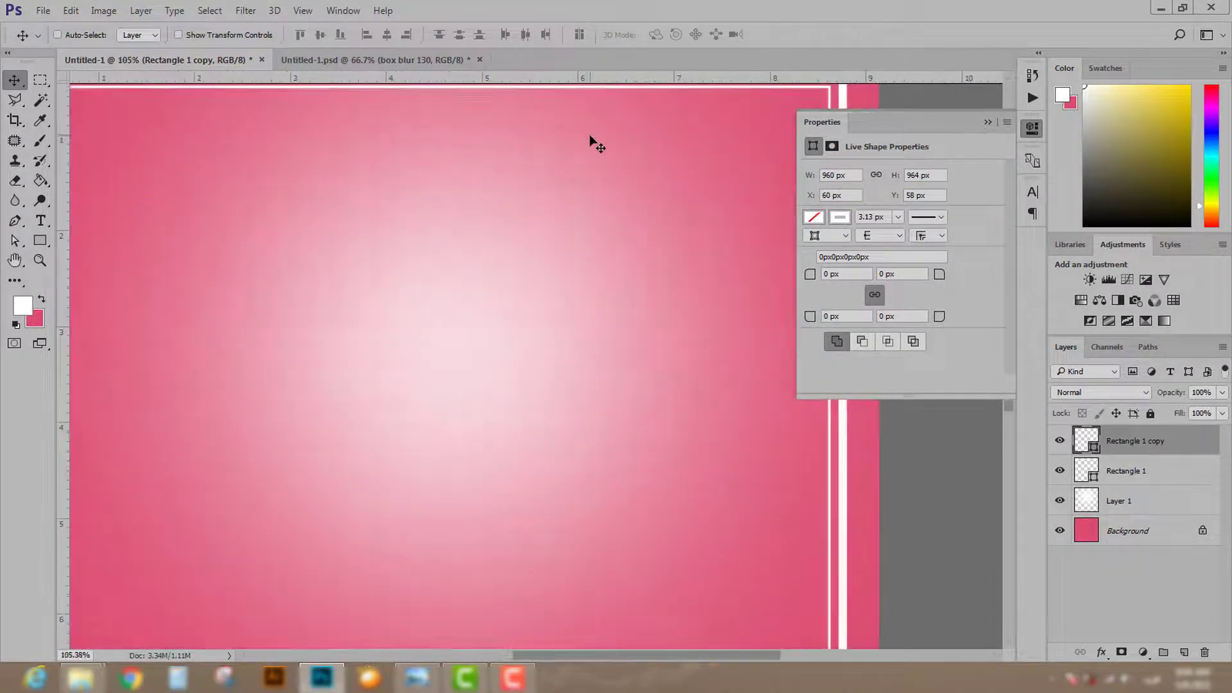
scroll(568, 289, "up", 3)
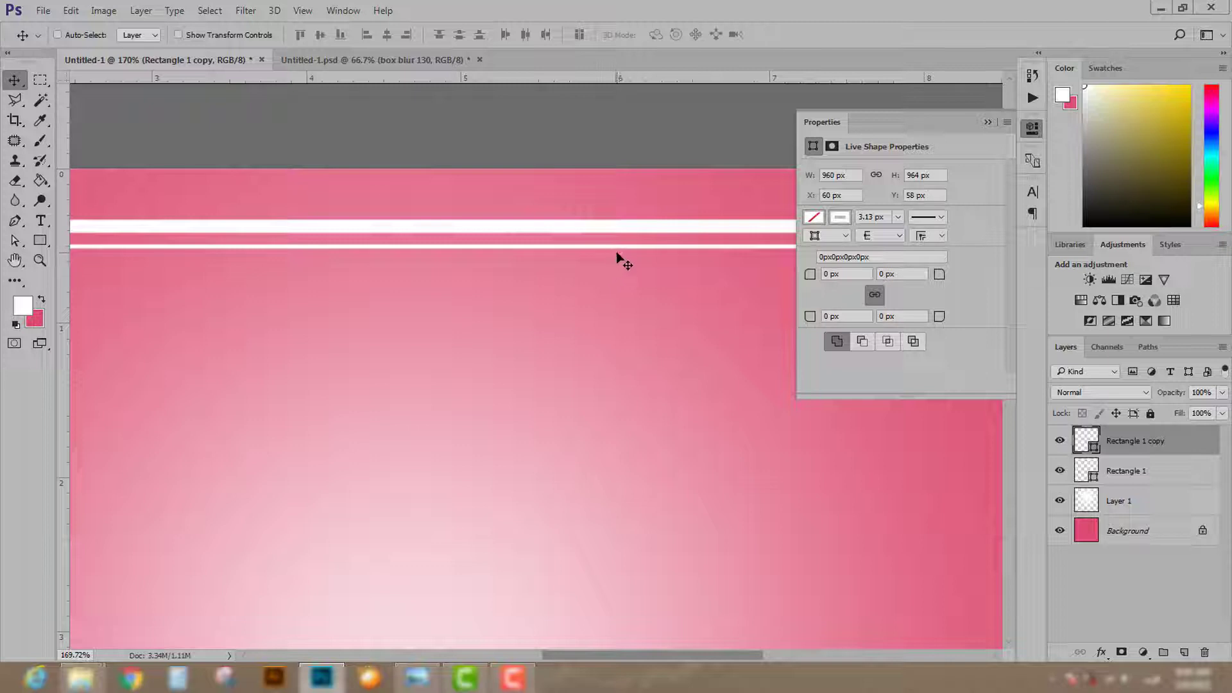
scroll(618, 254, "down", 5)
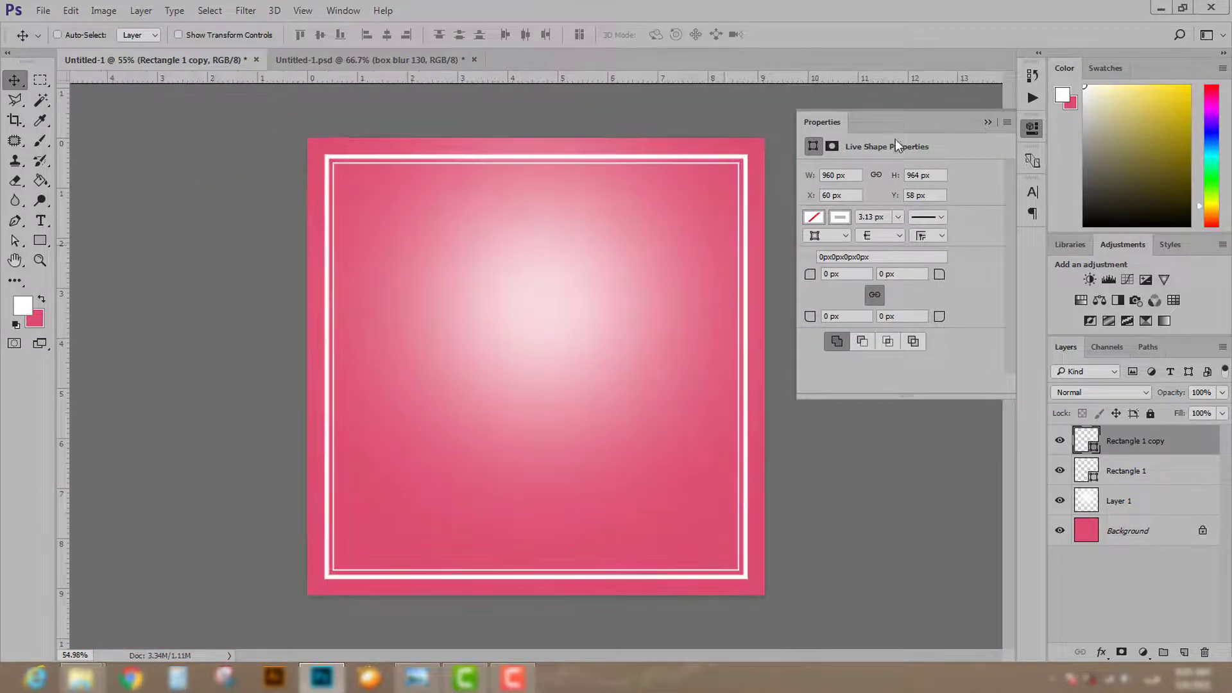
left_click(983, 122)
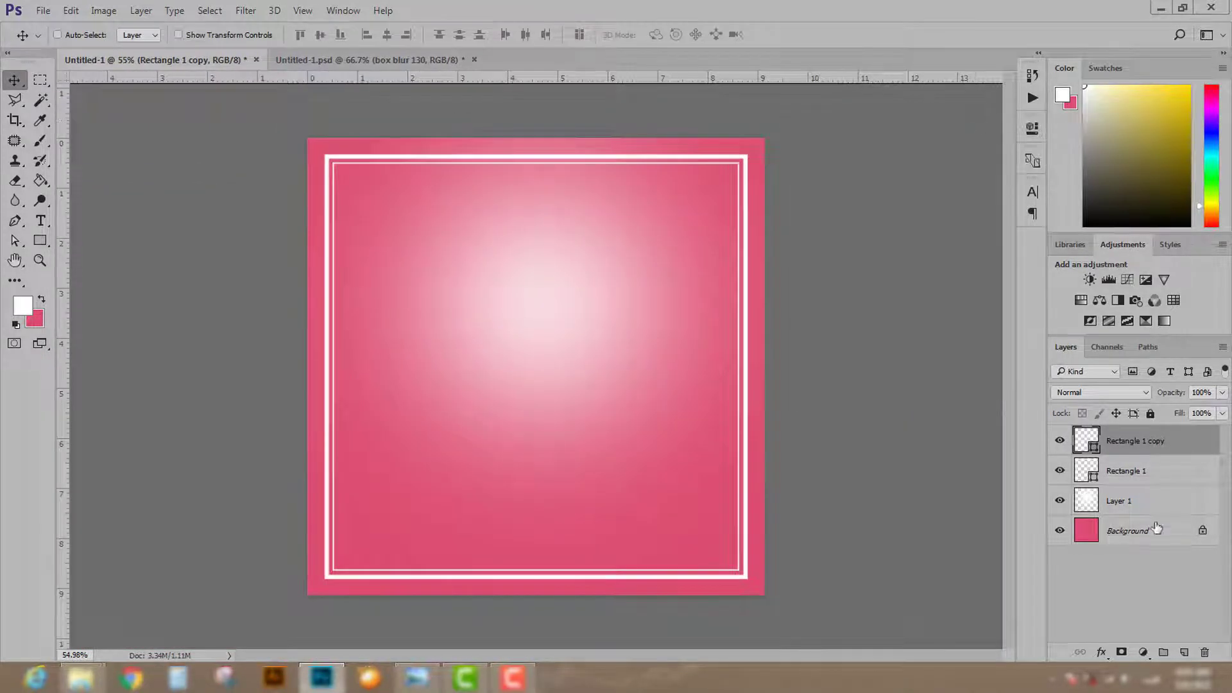
left_click(1060, 470)
left_click(1061, 470)
left_click(1060, 440)
left_click(1061, 440)
Step: Group the two rectangle layers and toggle the group's visibility to check that it holds the whole double frame
left_click(1128, 473, "shift")
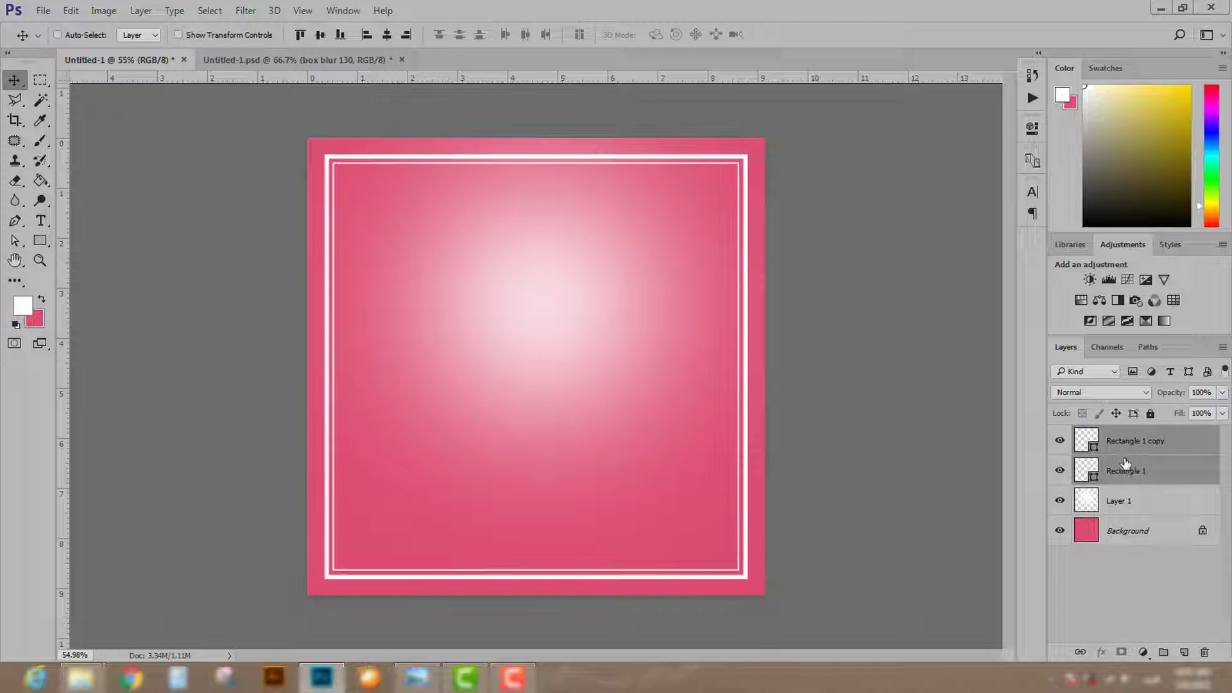
key("ctrl+g")
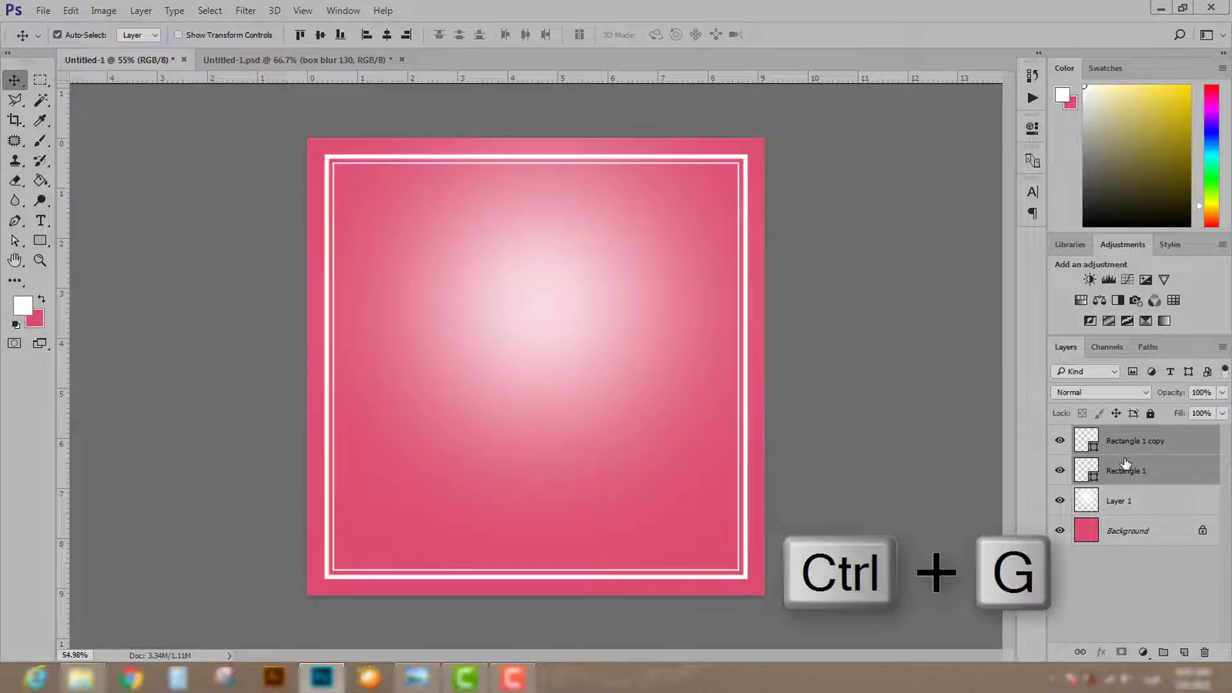
key("ctrl+g")
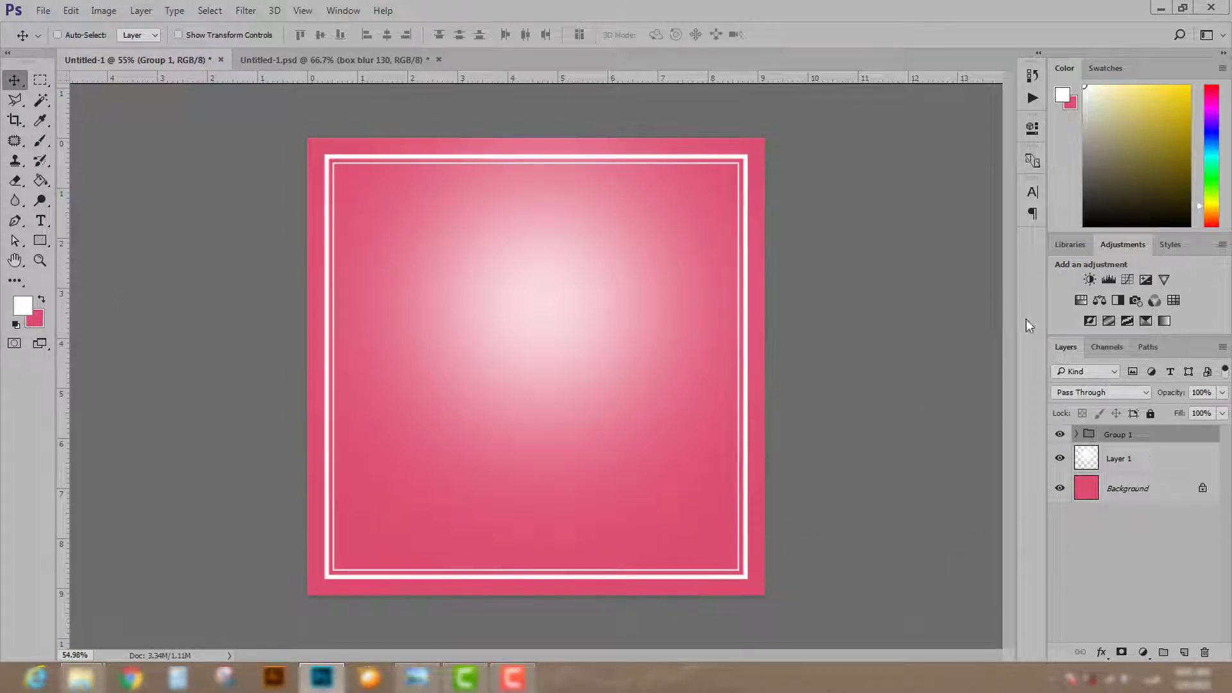
left_click(1060, 435)
left_click(1060, 434)
Step: Scale the frame group down around its center to about 94% to leave a wider pink margin
key("ctrl+t")
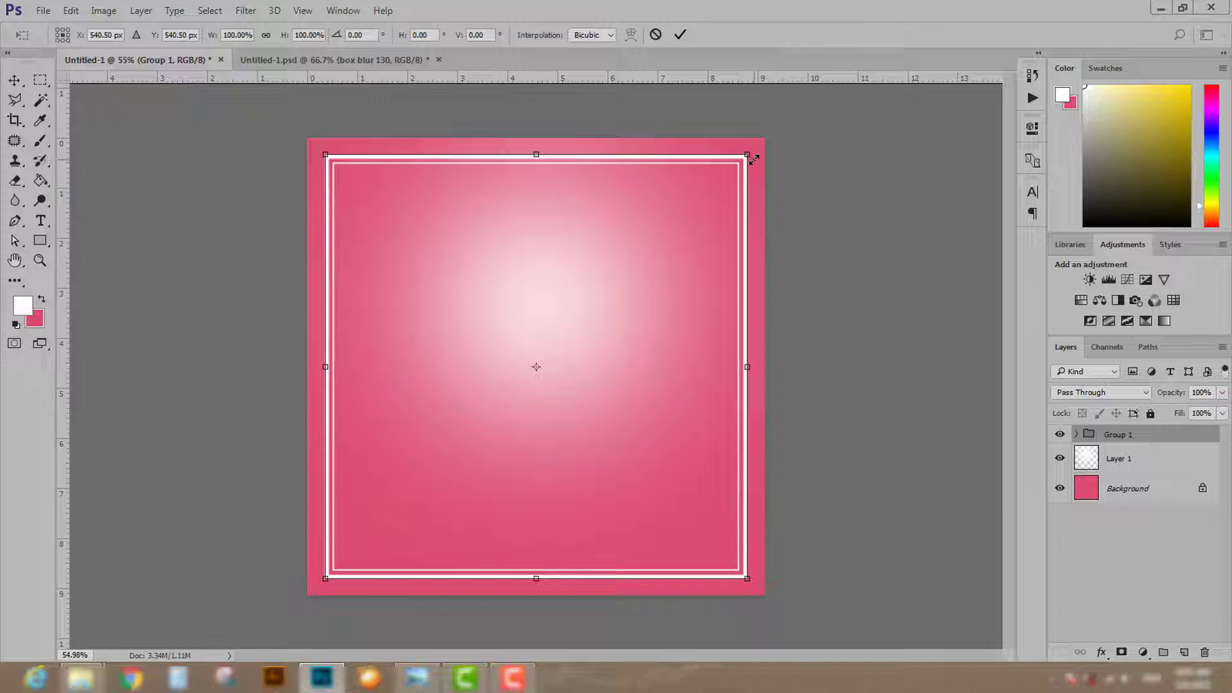
left_click_drag(743, 160, 726, 171)
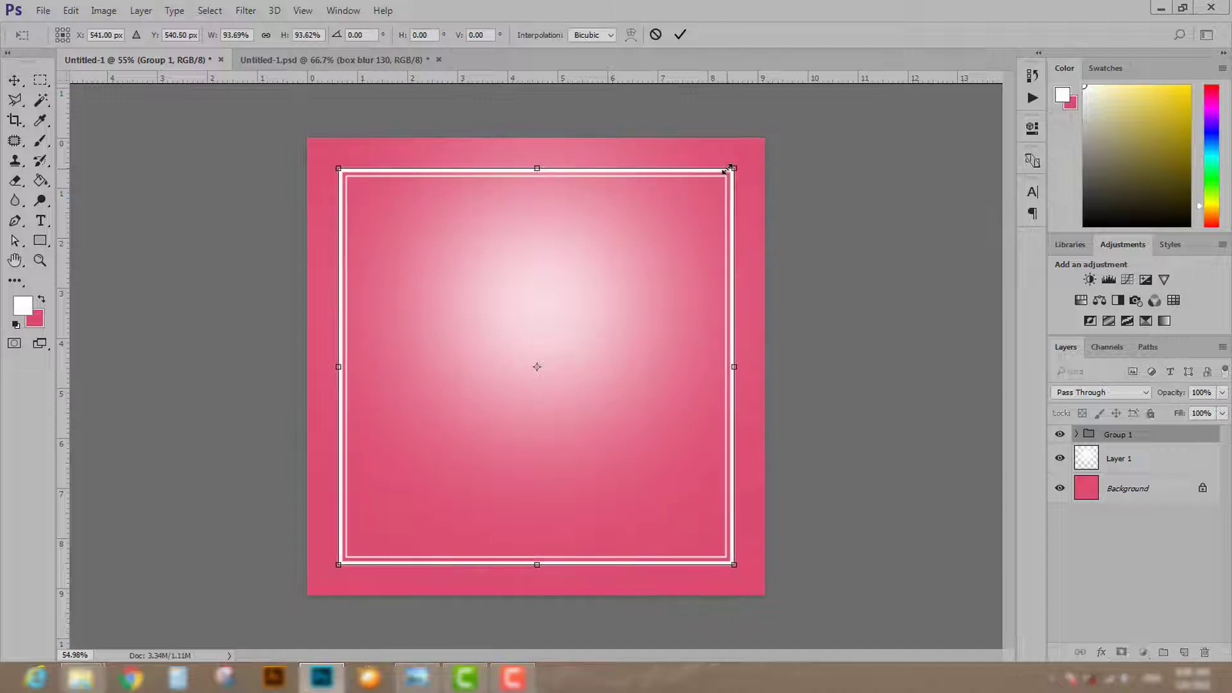
key("Return")
key("ctrl+plus")
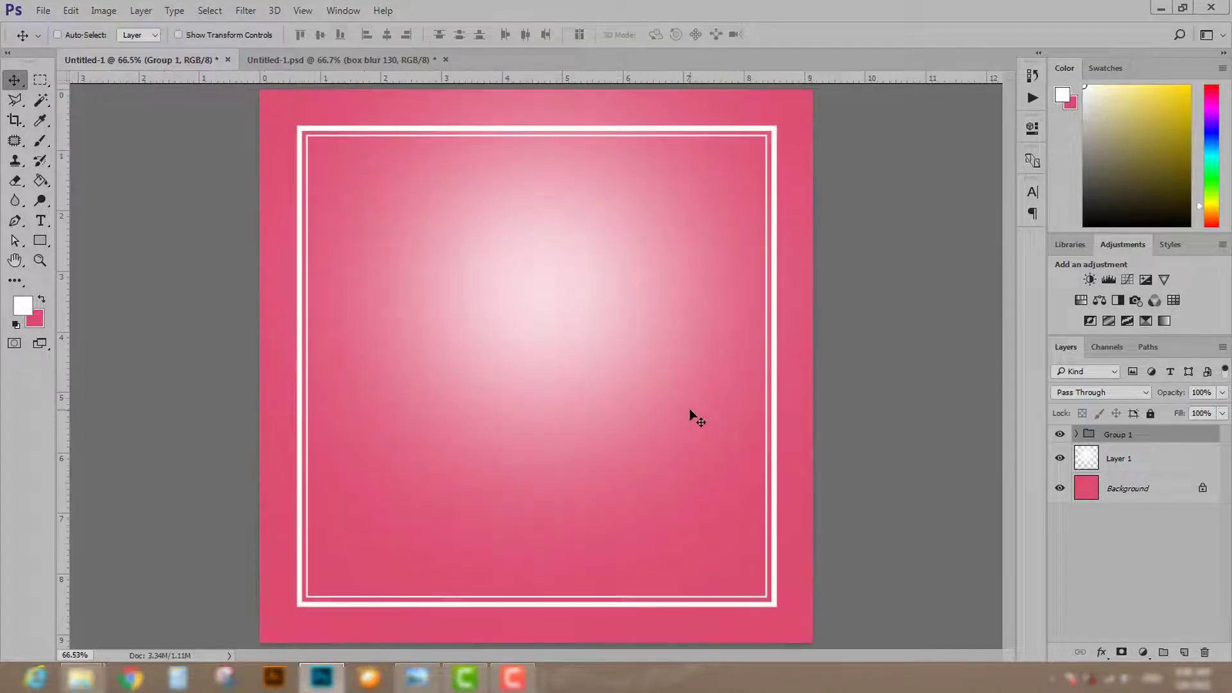
key("ctrl+minus")
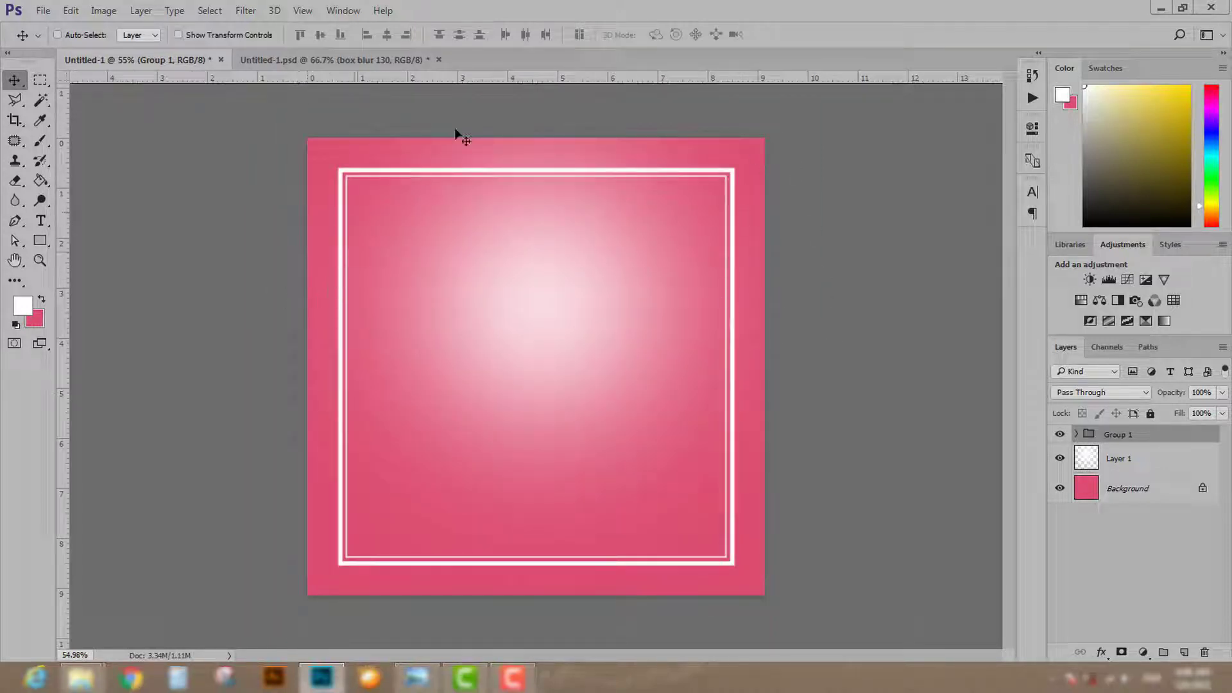
scroll(575, 538, "up", 2)
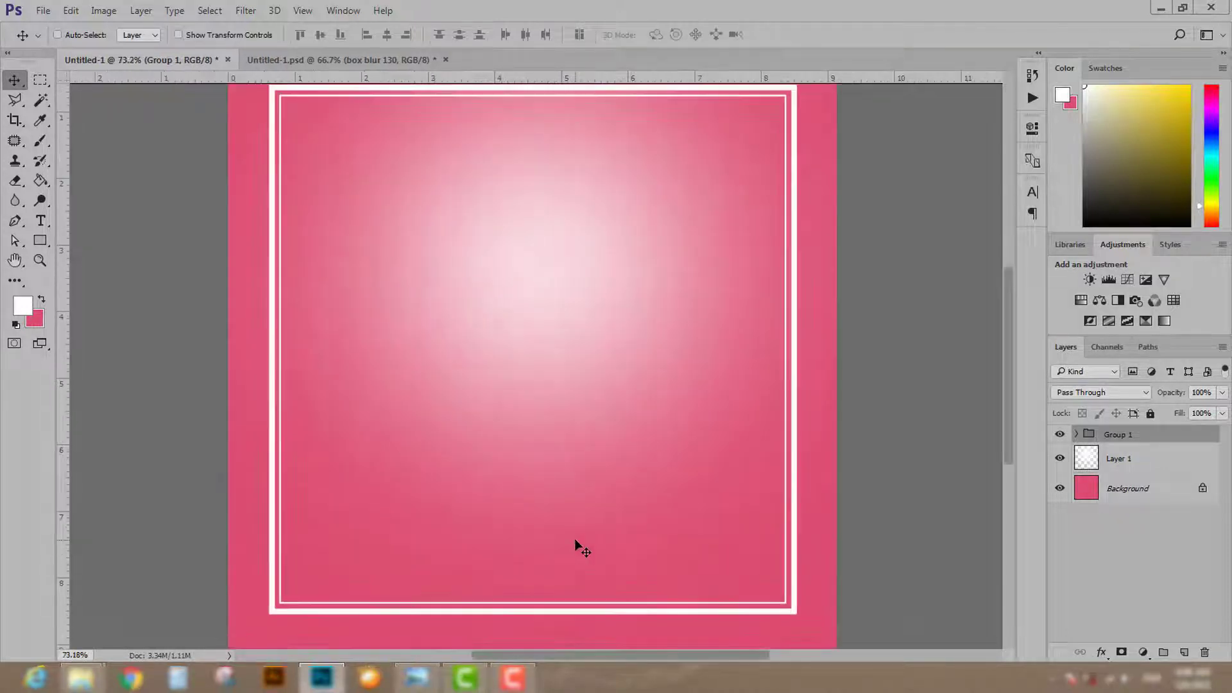
scroll(575, 538, "down", 1)
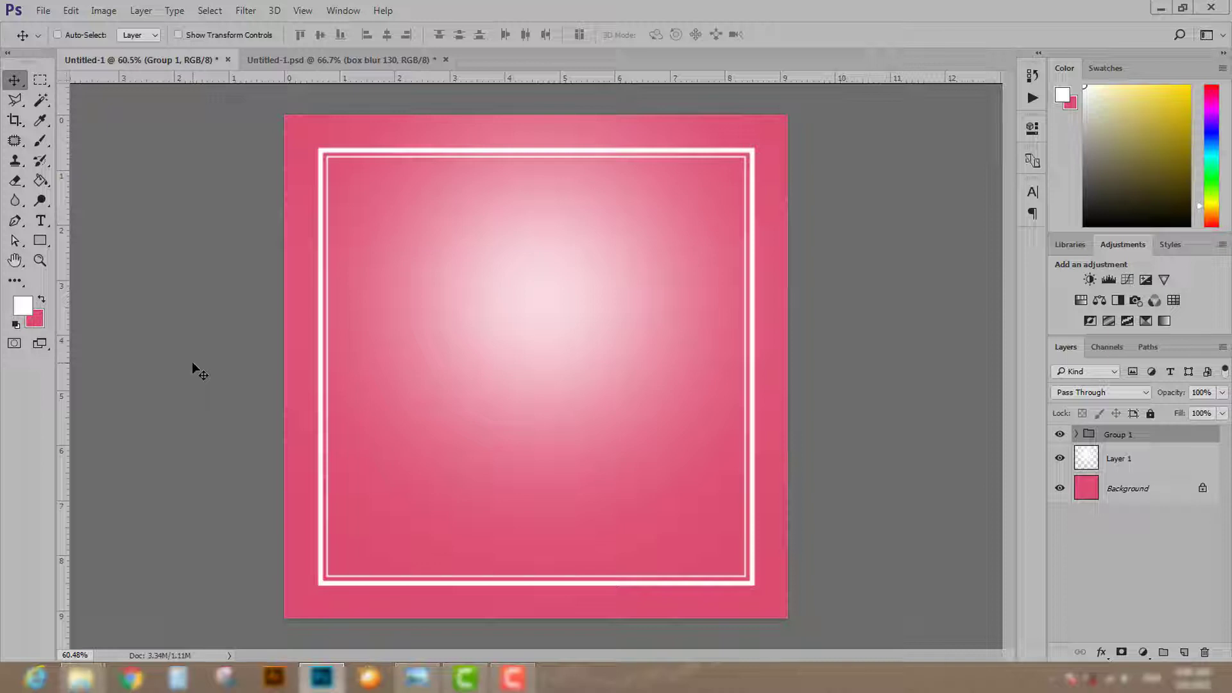
Step: Place the paper-gift-decorative-box-ribbon-gift image as a linked file and convert its layer to a smart object
left_click(48, 10)
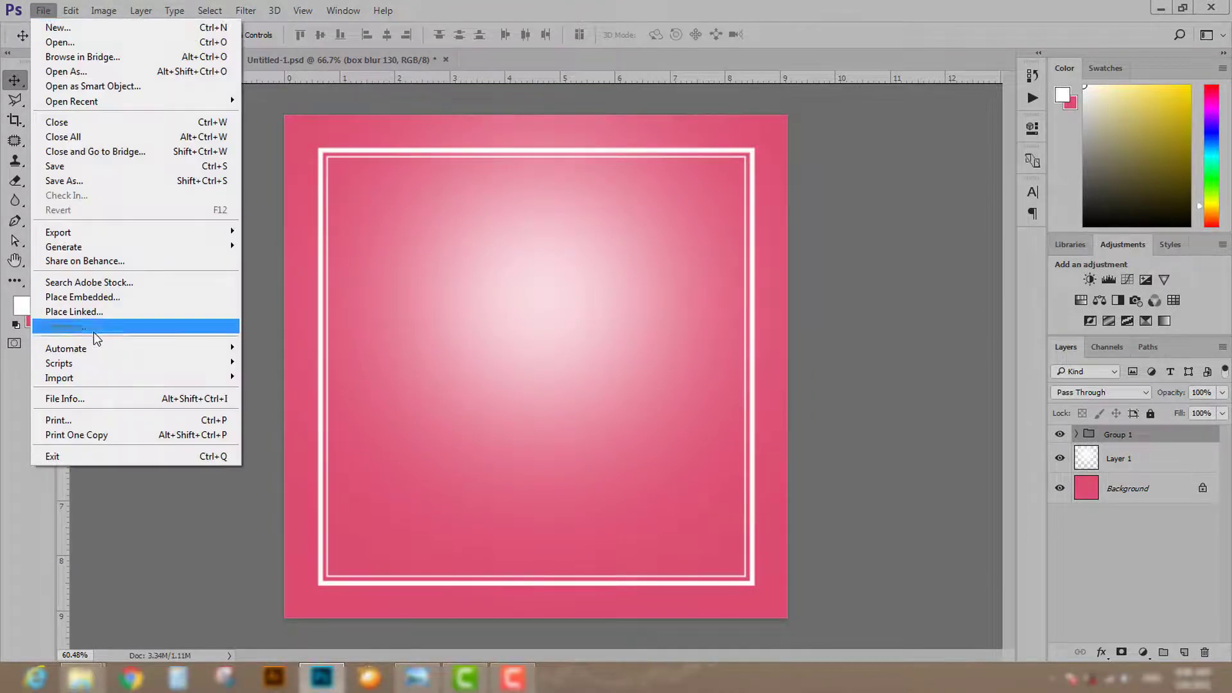
left_click(101, 312)
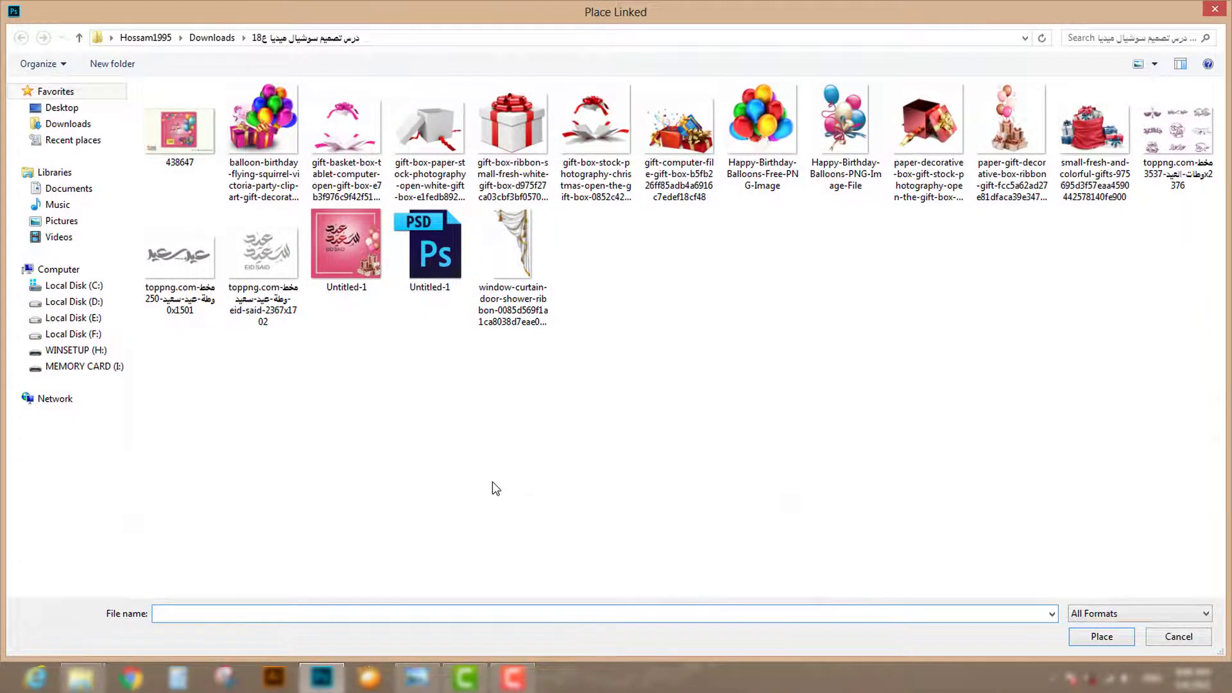
double_click(1038, 133)
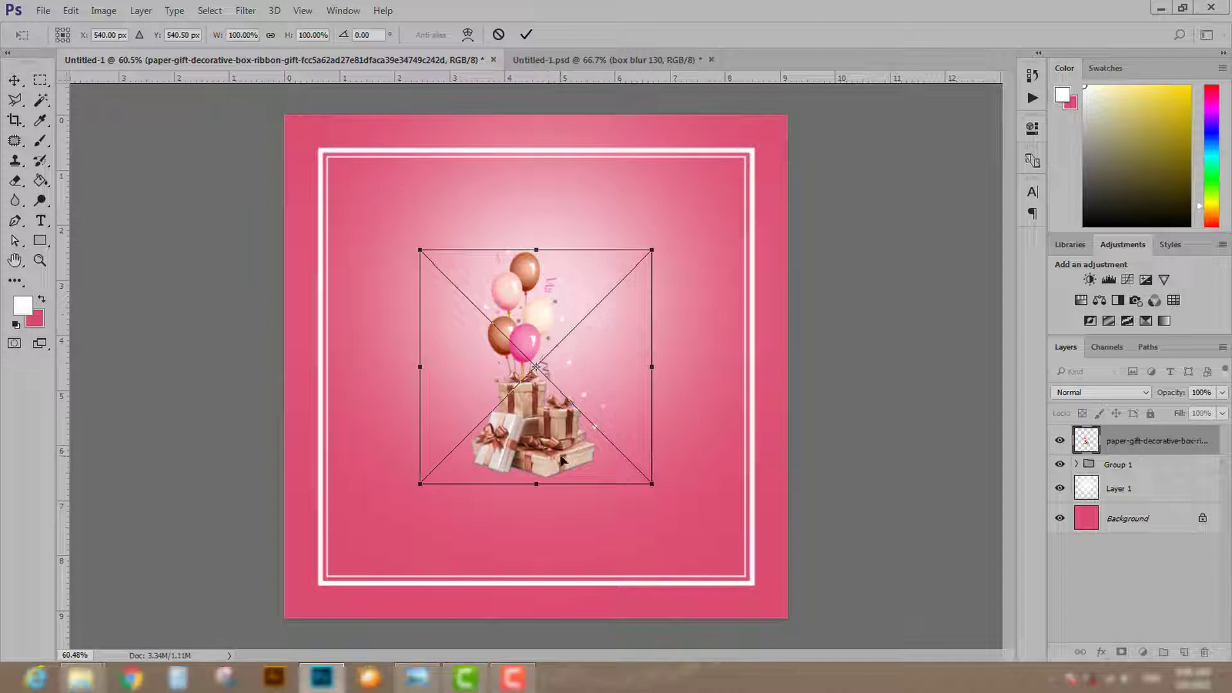
key("Return")
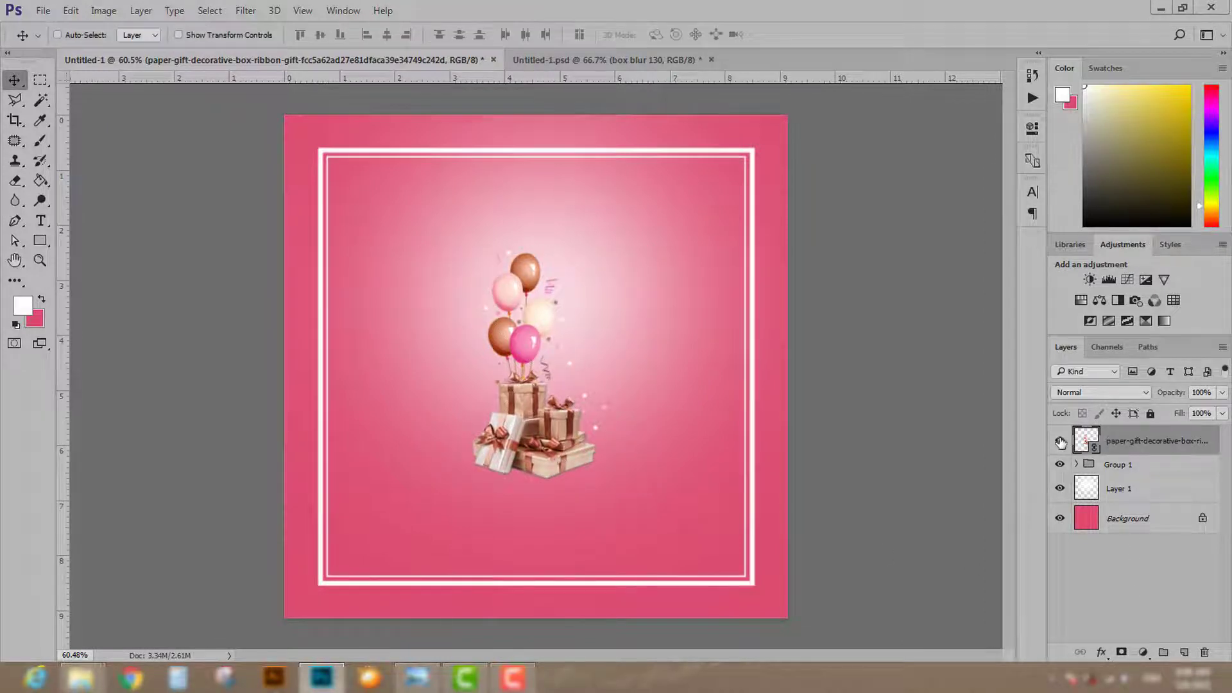
right_click(1154, 442)
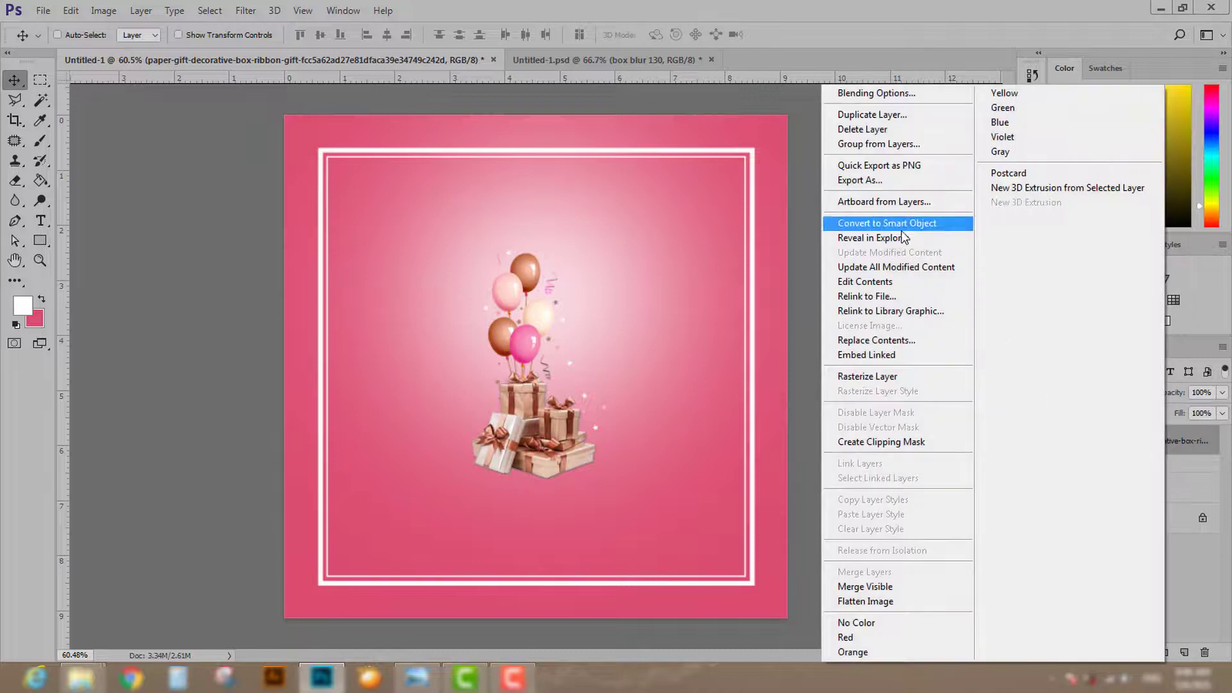
left_click(889, 224)
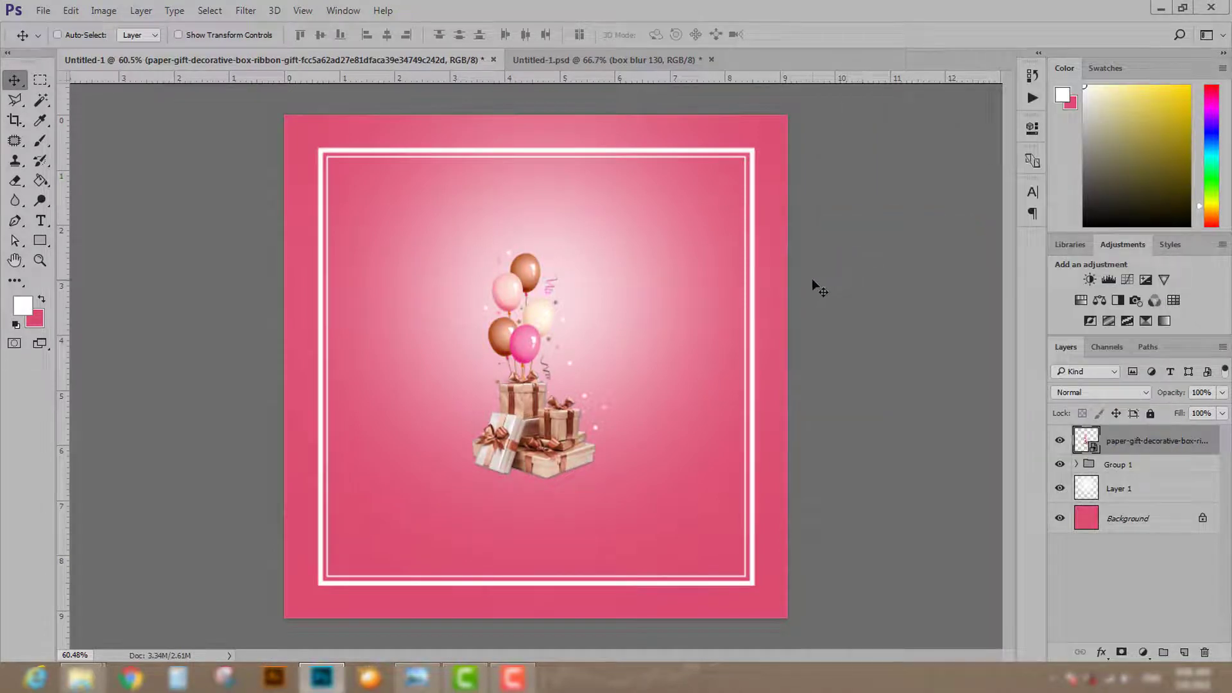
Step: Flip the gifts and balloons image horizontally and enlarge it around its center to about 124%
scroll(620, 399, "up", 1)
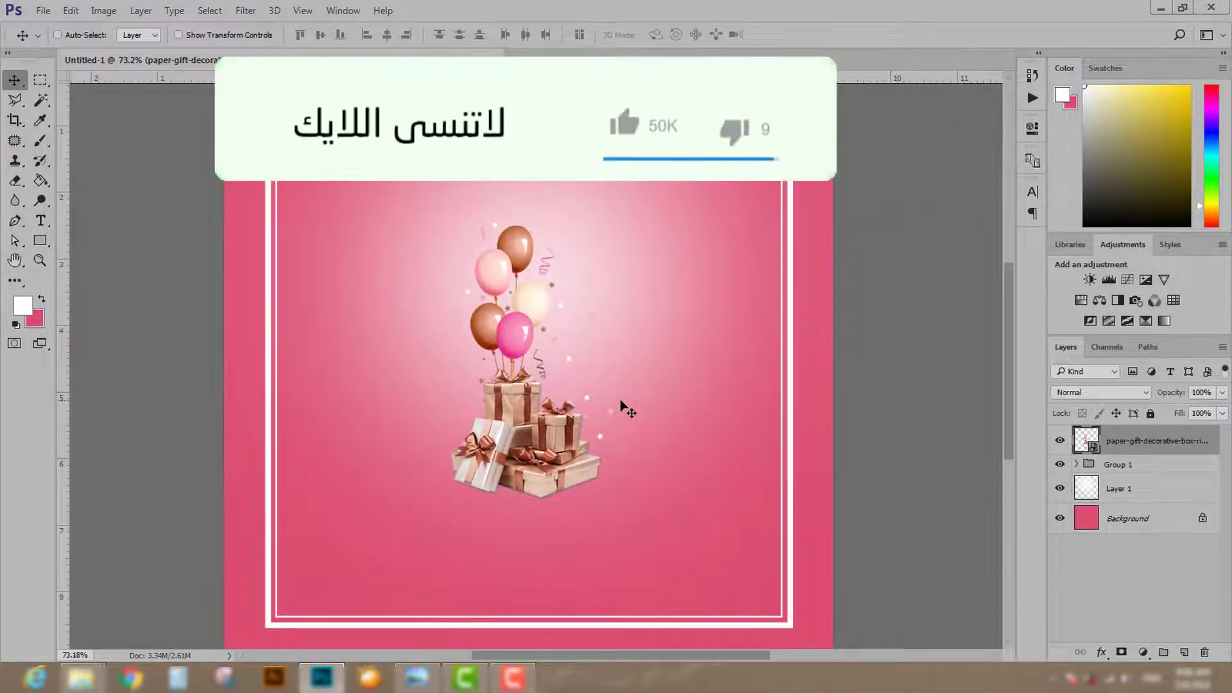
key("ctrl+t")
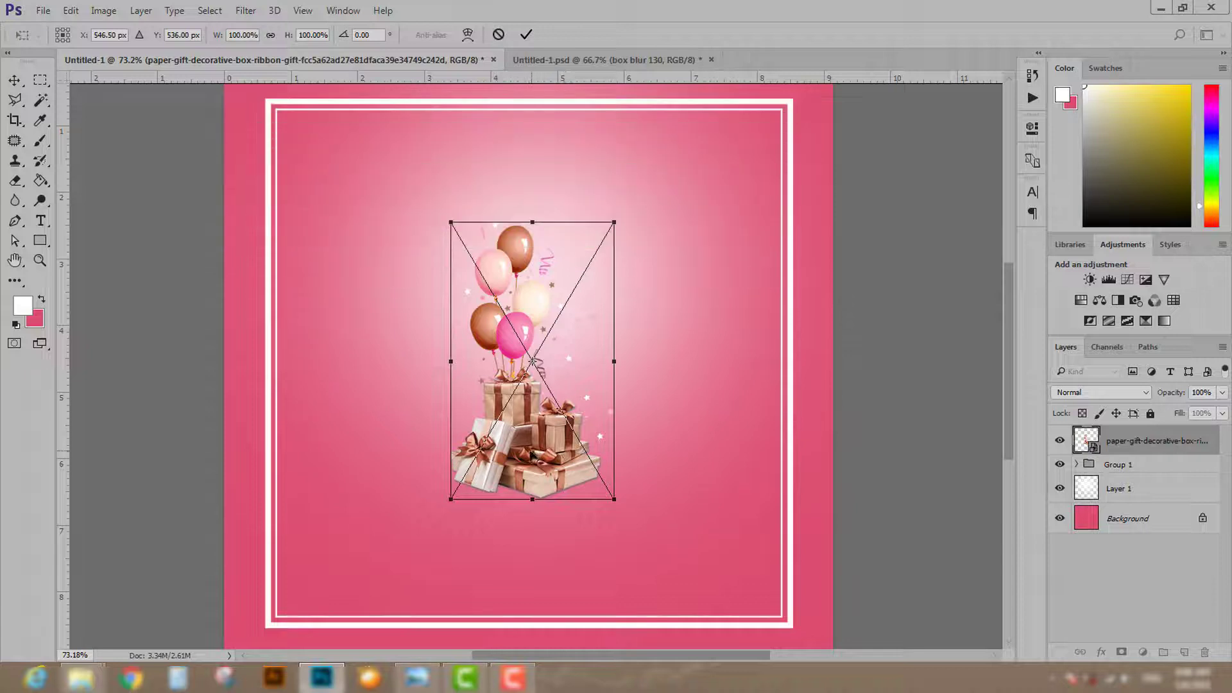
right_click(524, 435)
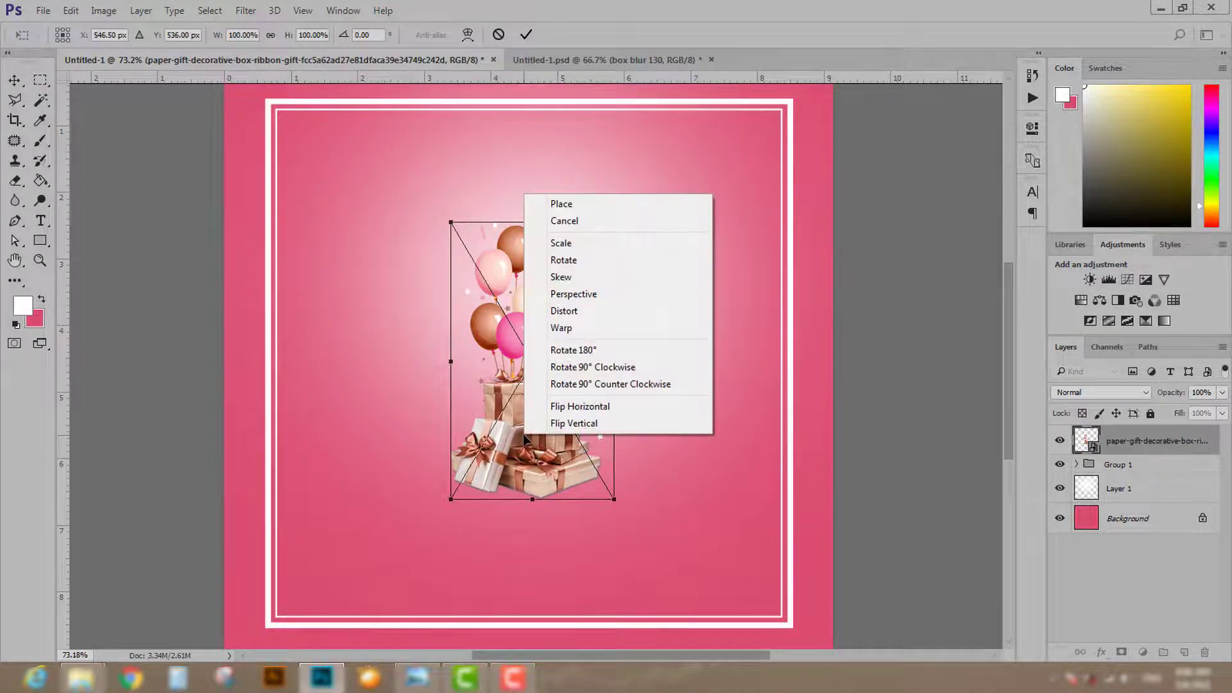
left_click(591, 409)
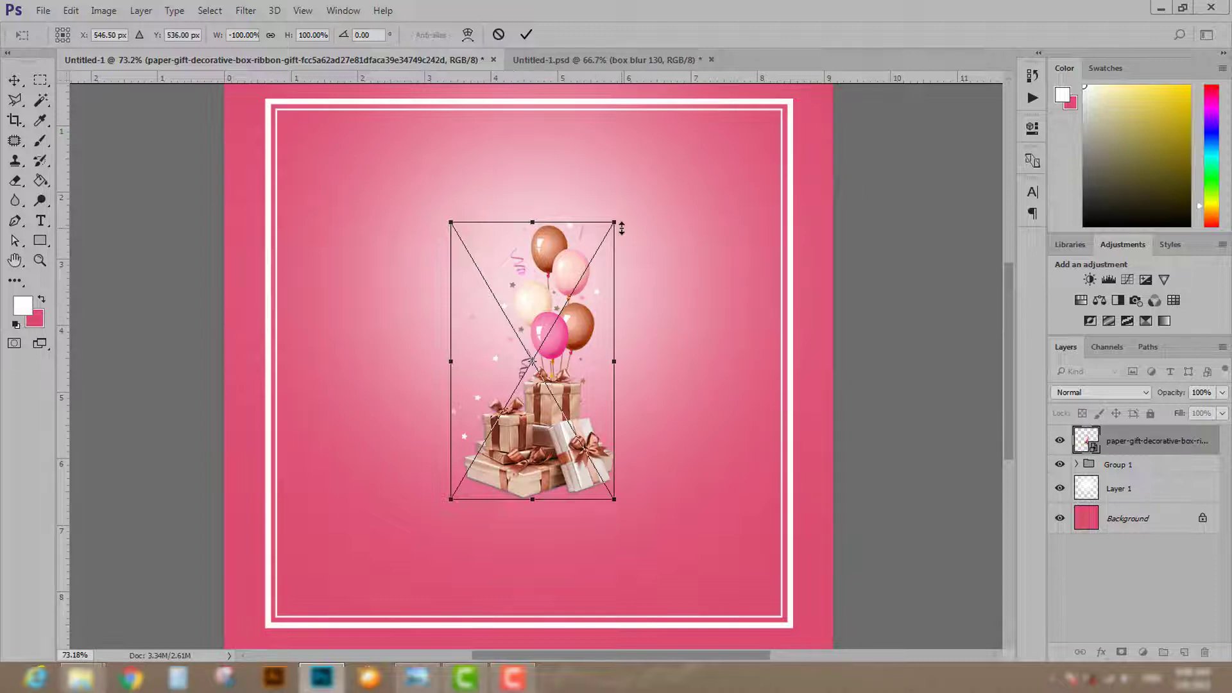
left_click_drag(620, 220, 658, 201)
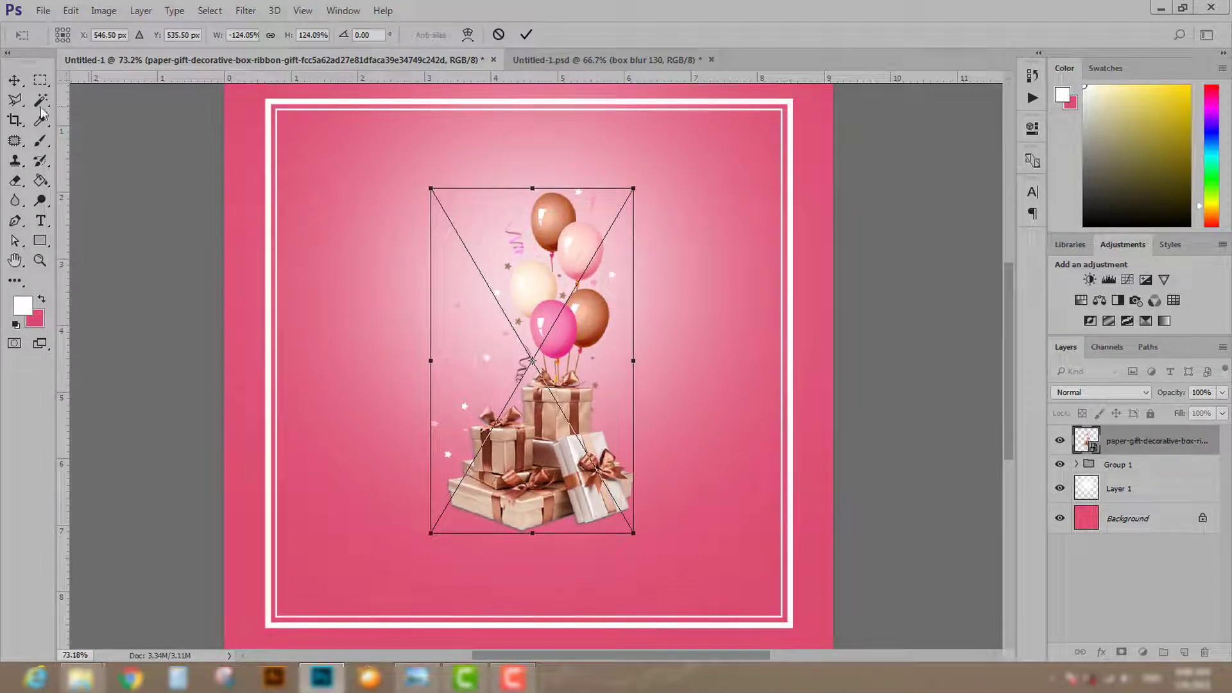
left_click(21, 84)
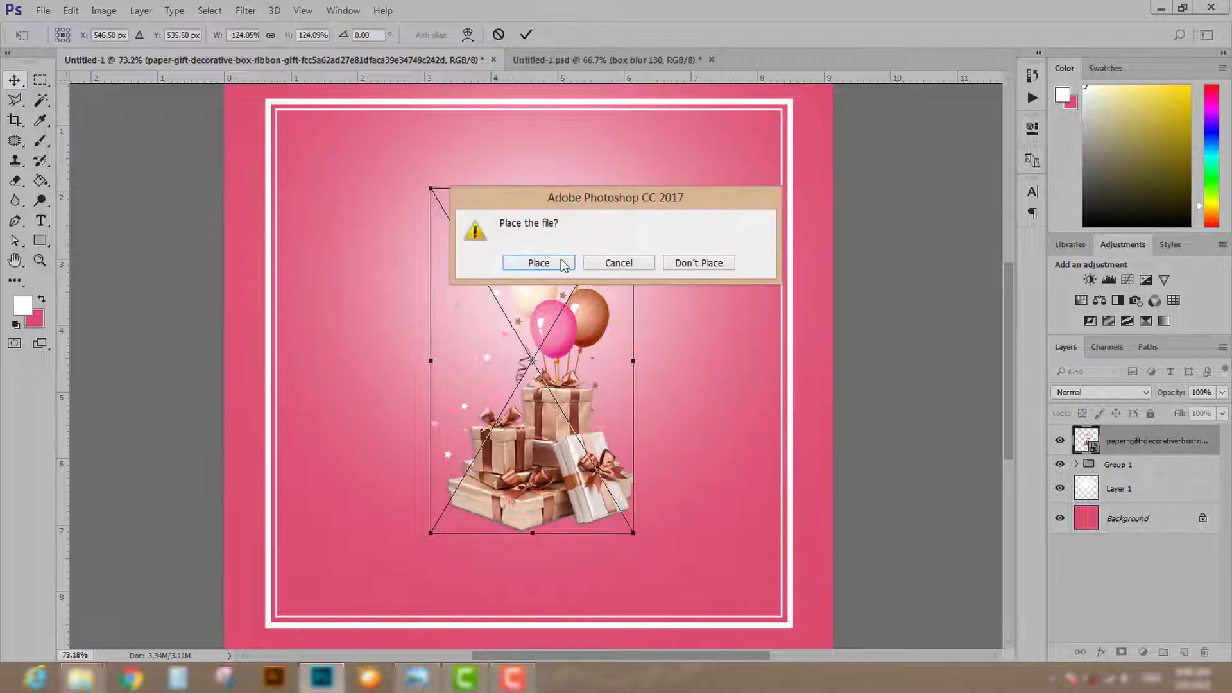
left_click(543, 262)
Step: Move the gifts and balloons image to the lower-right corner of the canvas so it overlaps the frame
scroll(573, 456, "down", 2, "alt")
left_click_drag(573, 456, 706, 520)
scroll(706, 520, "up", 1, "alt")
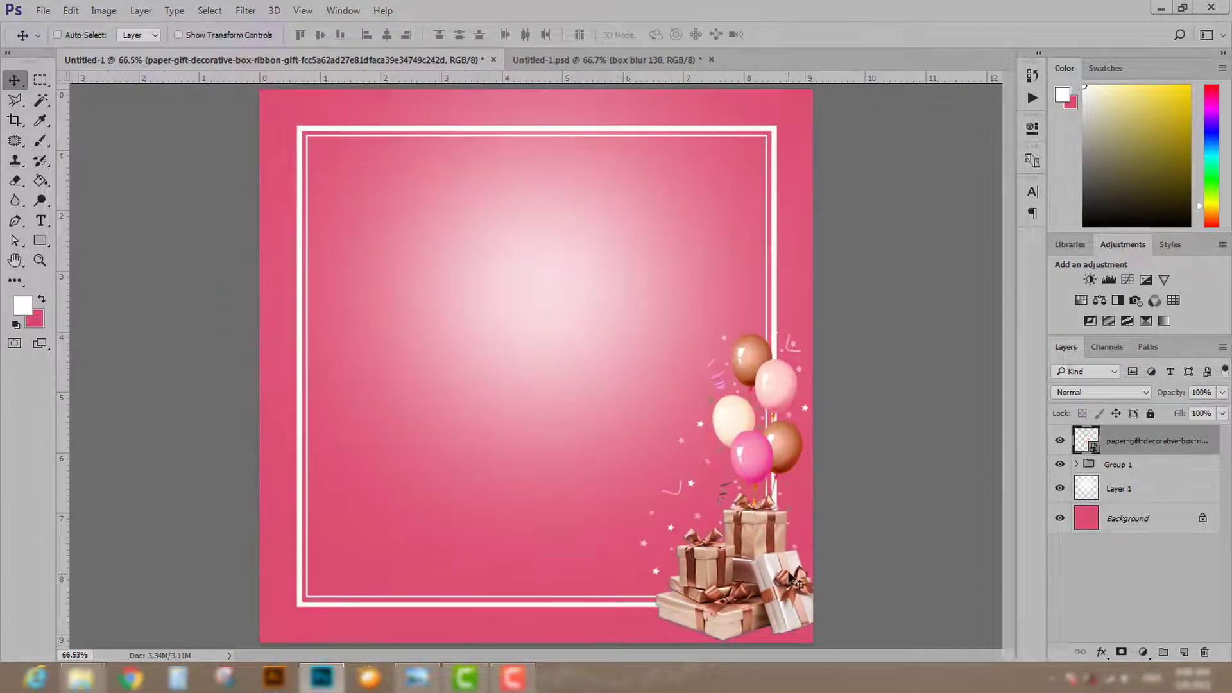
left_click_drag(766, 572, 766, 572)
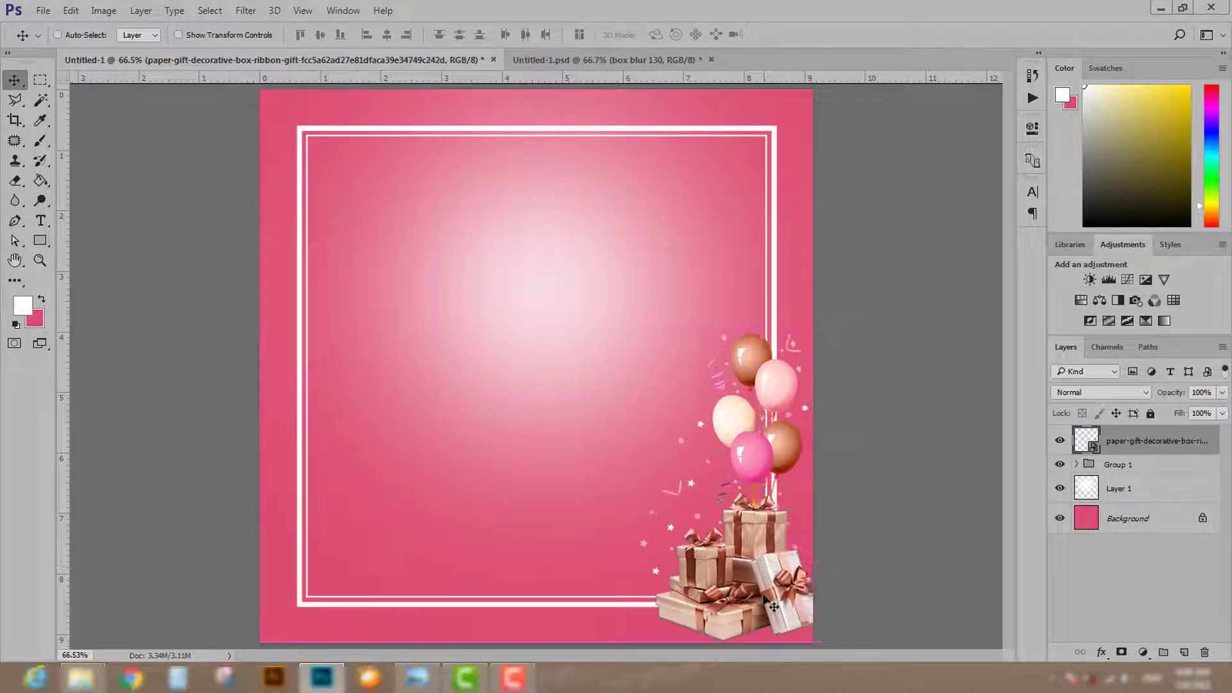
Step: Select the frame group, toggle its visibility, and scale it down around its center to about 95%
left_click(1084, 471)
left_click(1056, 467)
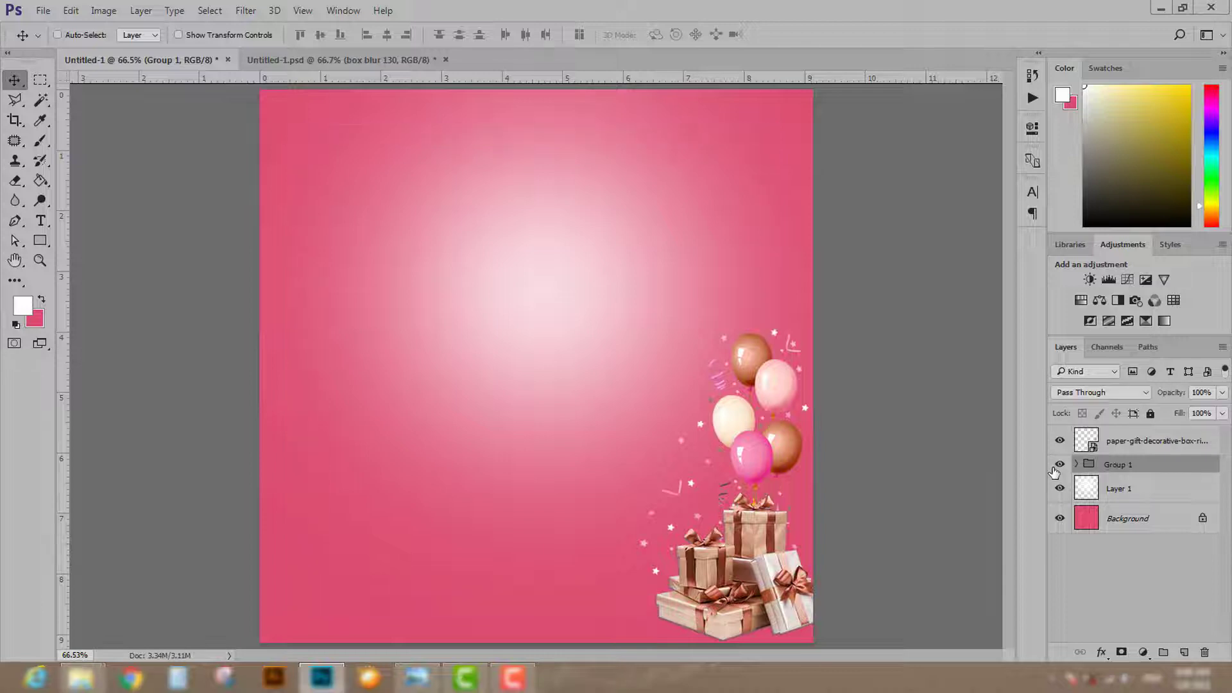
left_click(1056, 467)
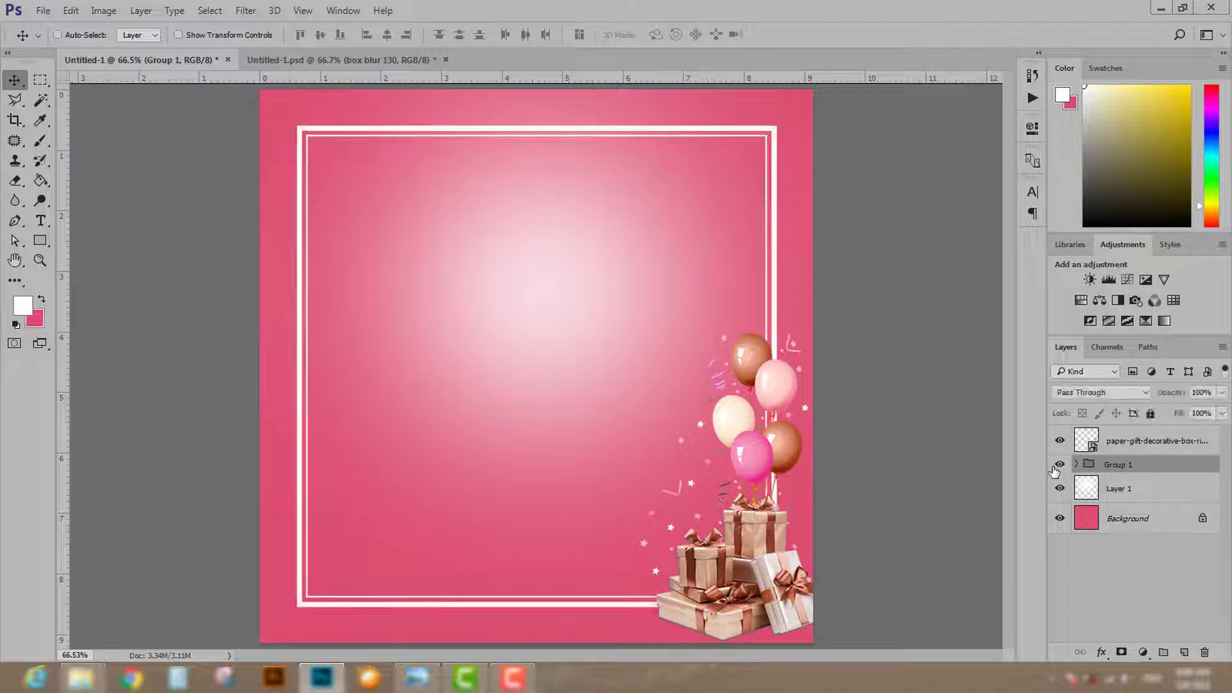
key("ctrl+t")
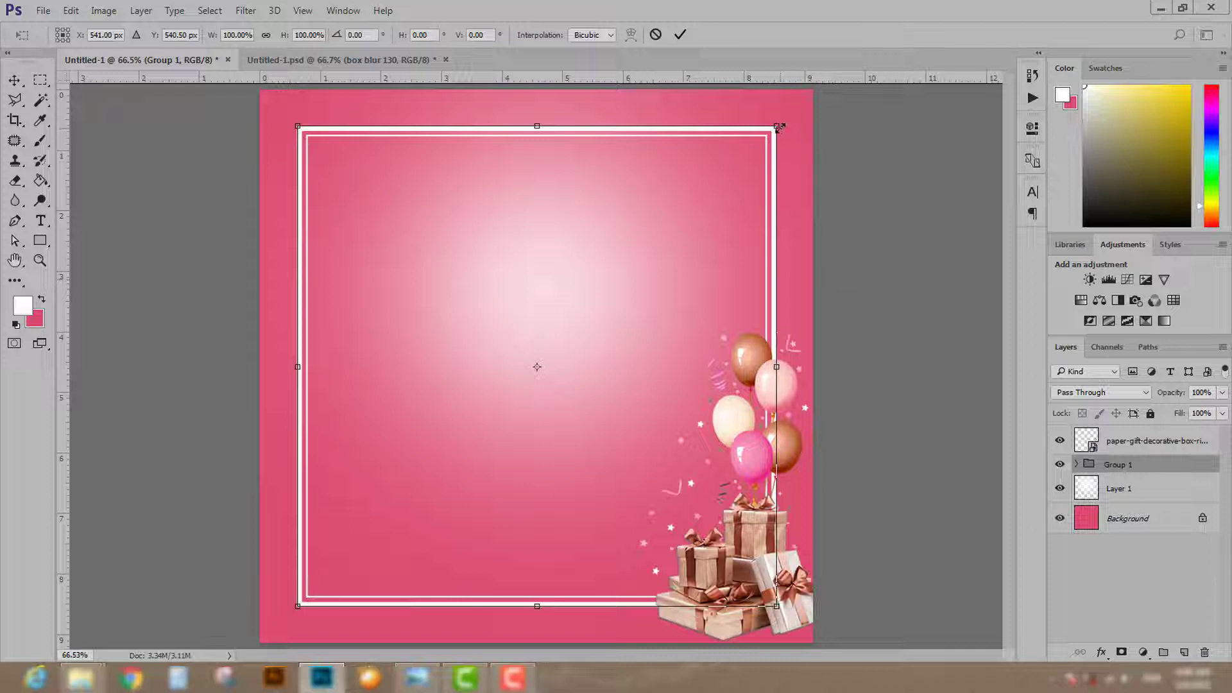
left_click_drag(780, 128, 770, 140)
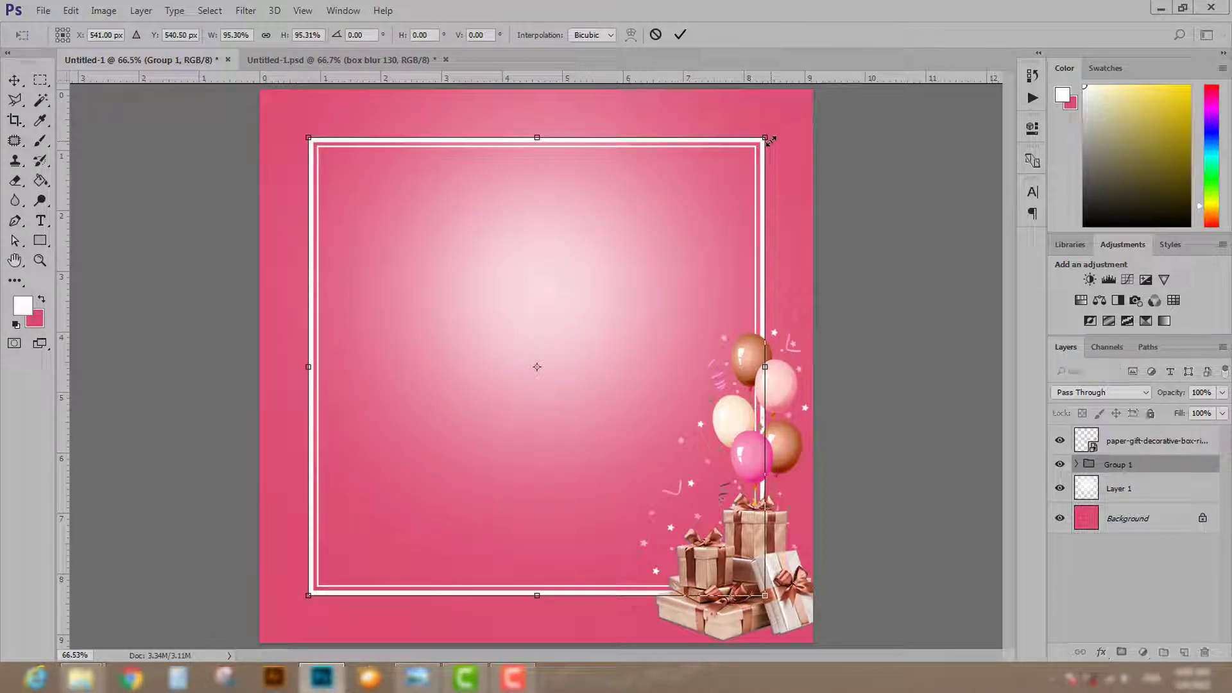
key("Return")
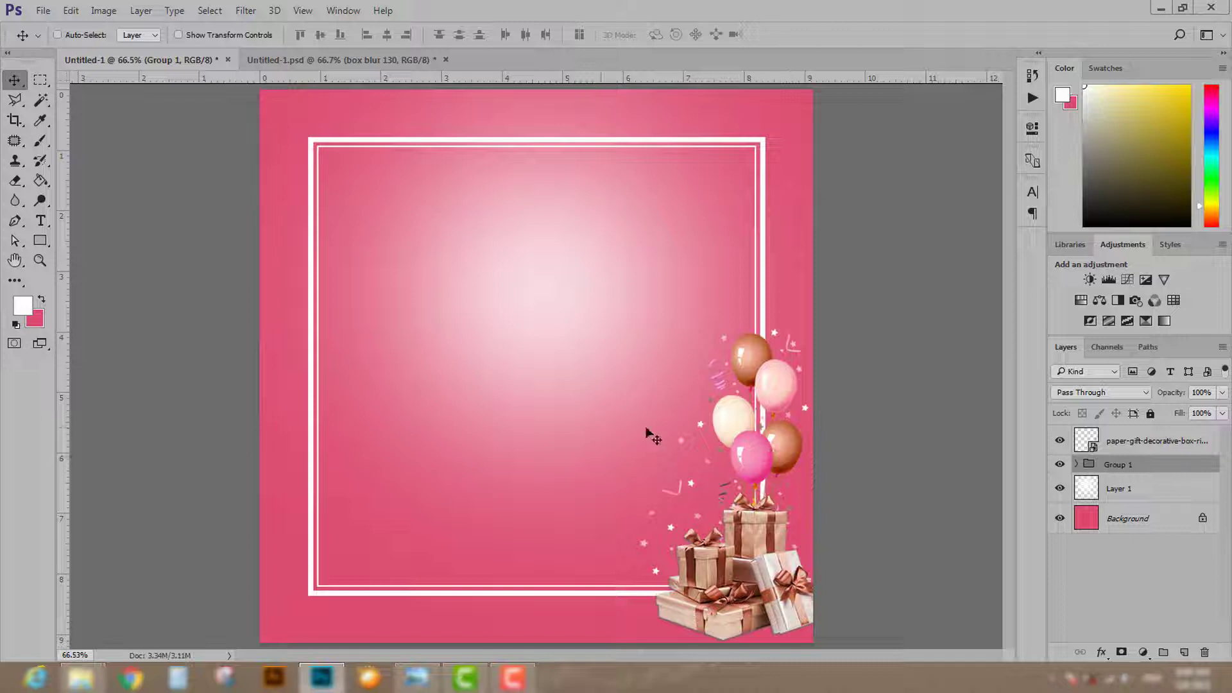
Step: Select the gifts and balloons layer, toggle its visibility, and move the image slightly upward along the canvas's right edge
left_click(1128, 446)
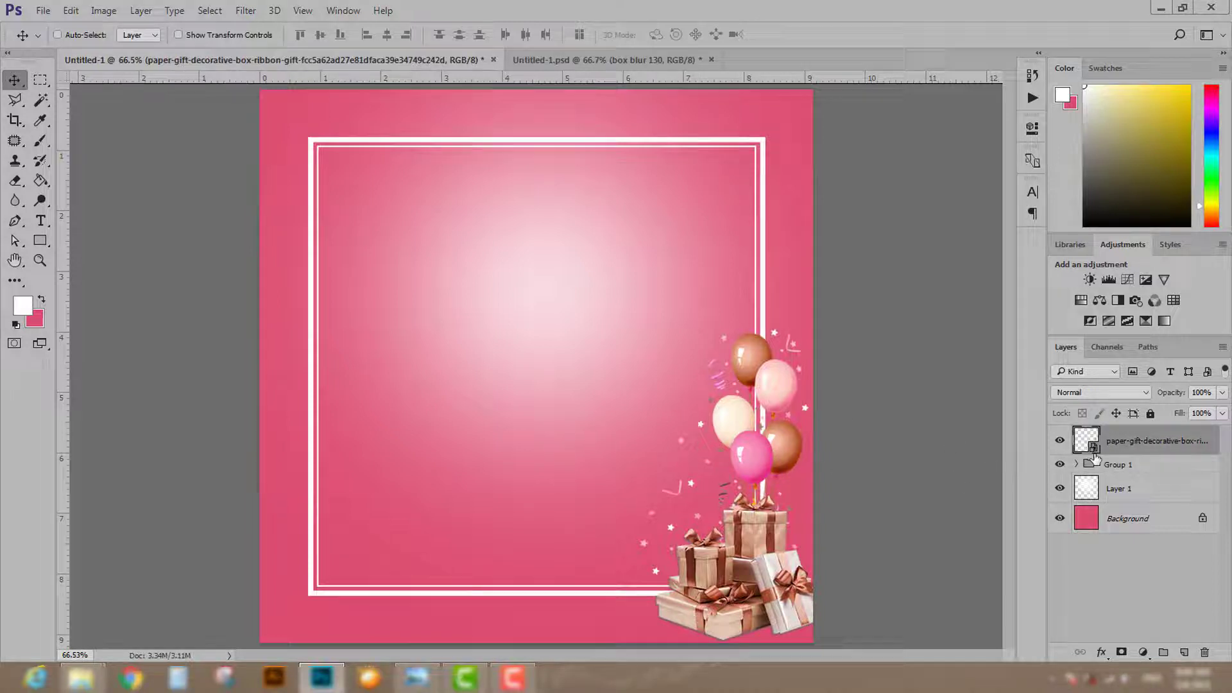
left_click(1061, 443)
left_click(1061, 443)
left_click_drag(751, 588, 747, 569)
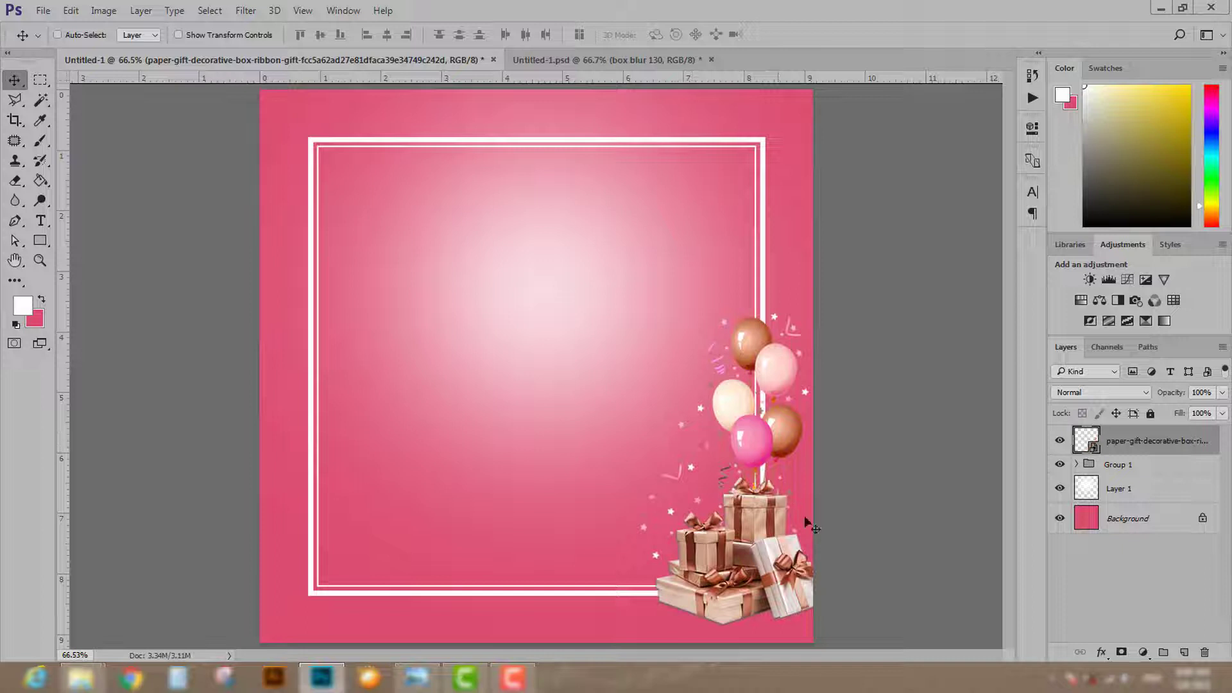
Step: Select the frame group, toggle its visibility, and add a layer mask to it
left_click(1067, 464)
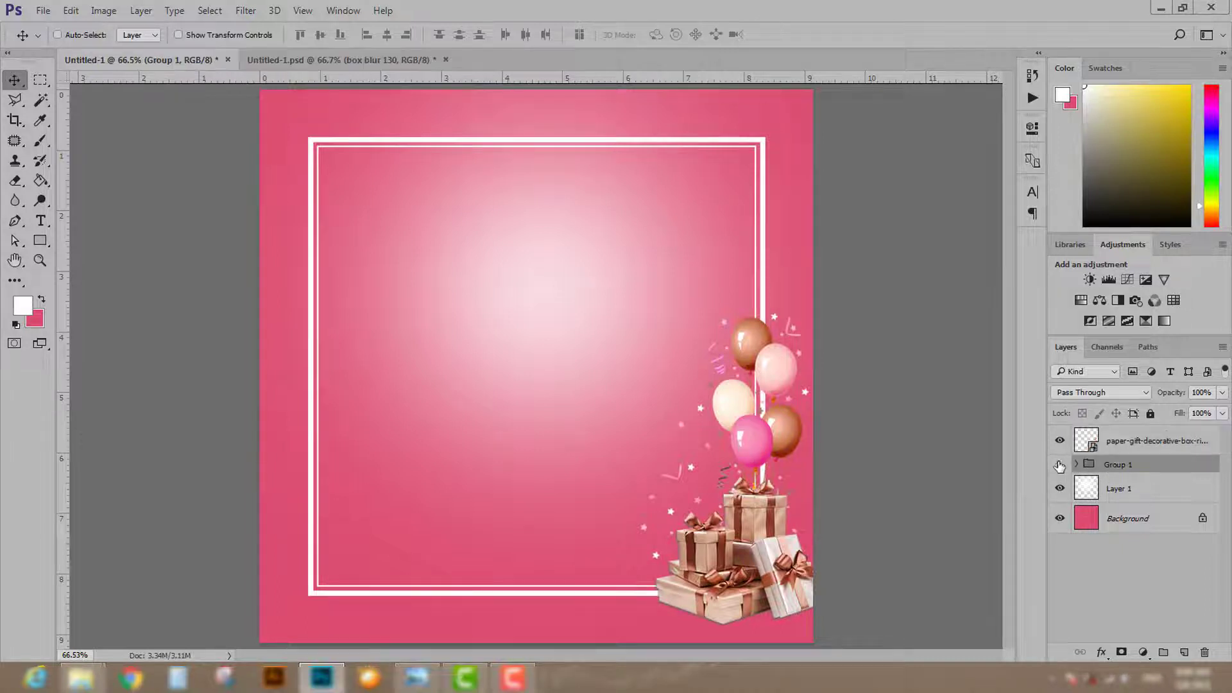
left_click(1062, 465)
left_click(1062, 464)
left_click(1060, 464)
left_click(1060, 464)
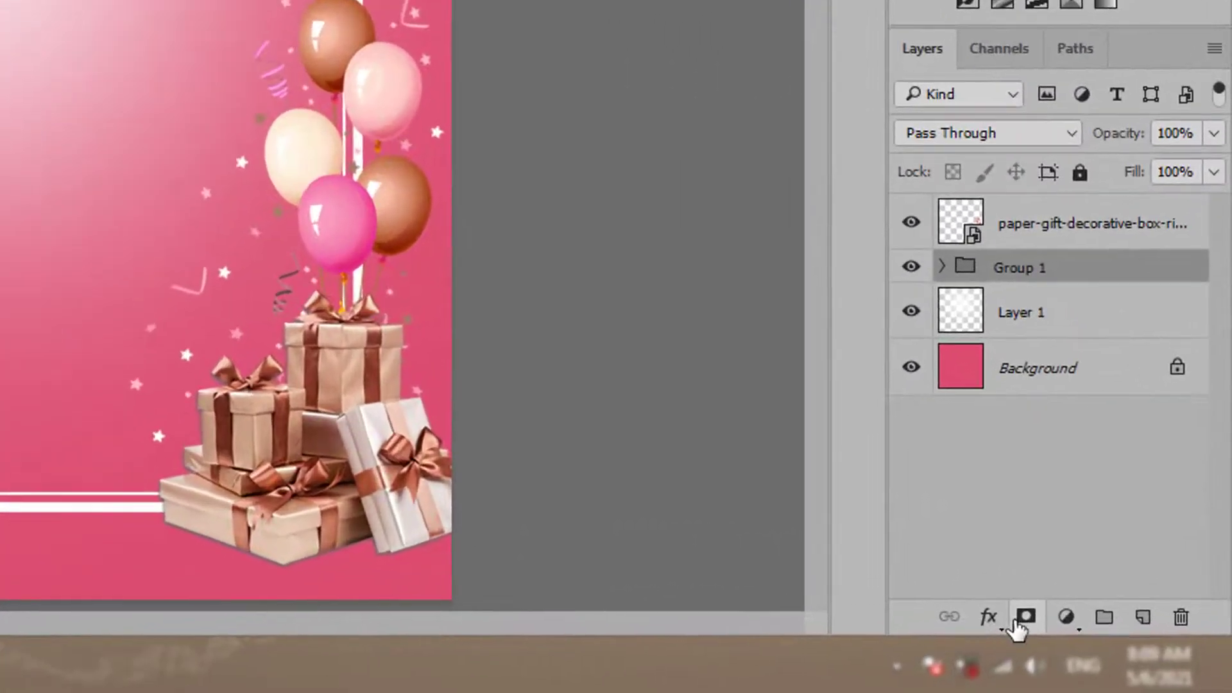
left_click(1122, 653)
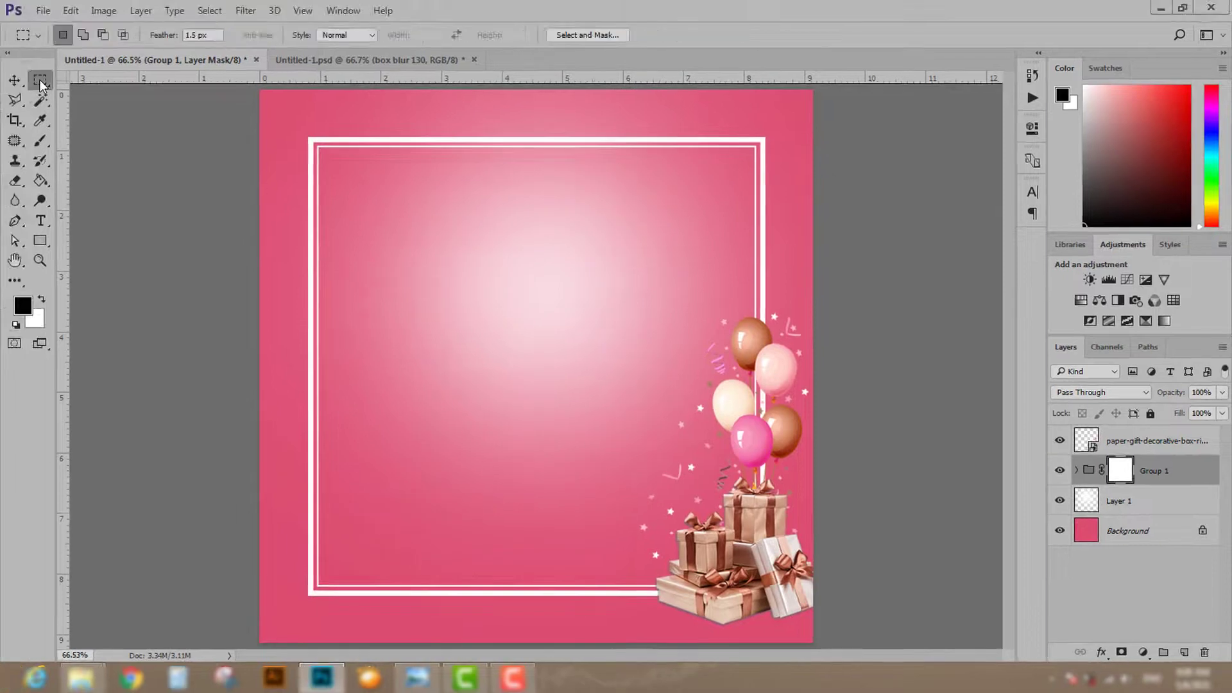
Step: With the Rectangular Marquee Tool and white as foreground color, mask out the frame's right side behind the balloons and deselect
right_click(40, 79)
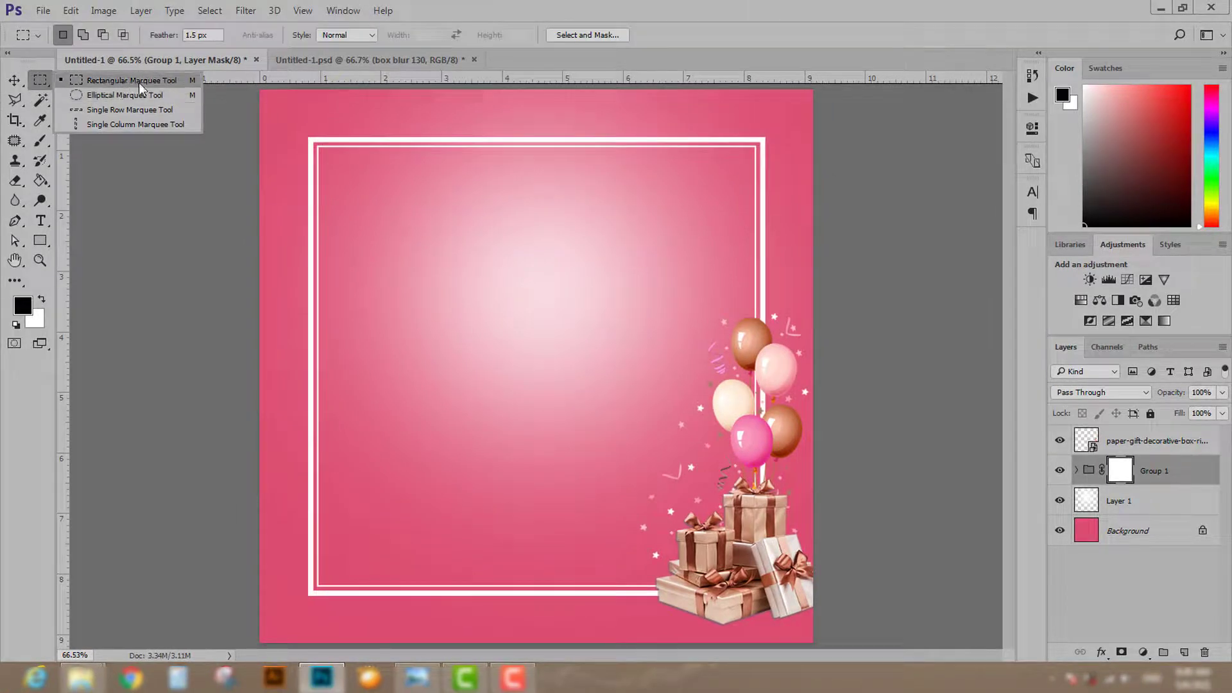
left_click(129, 83)
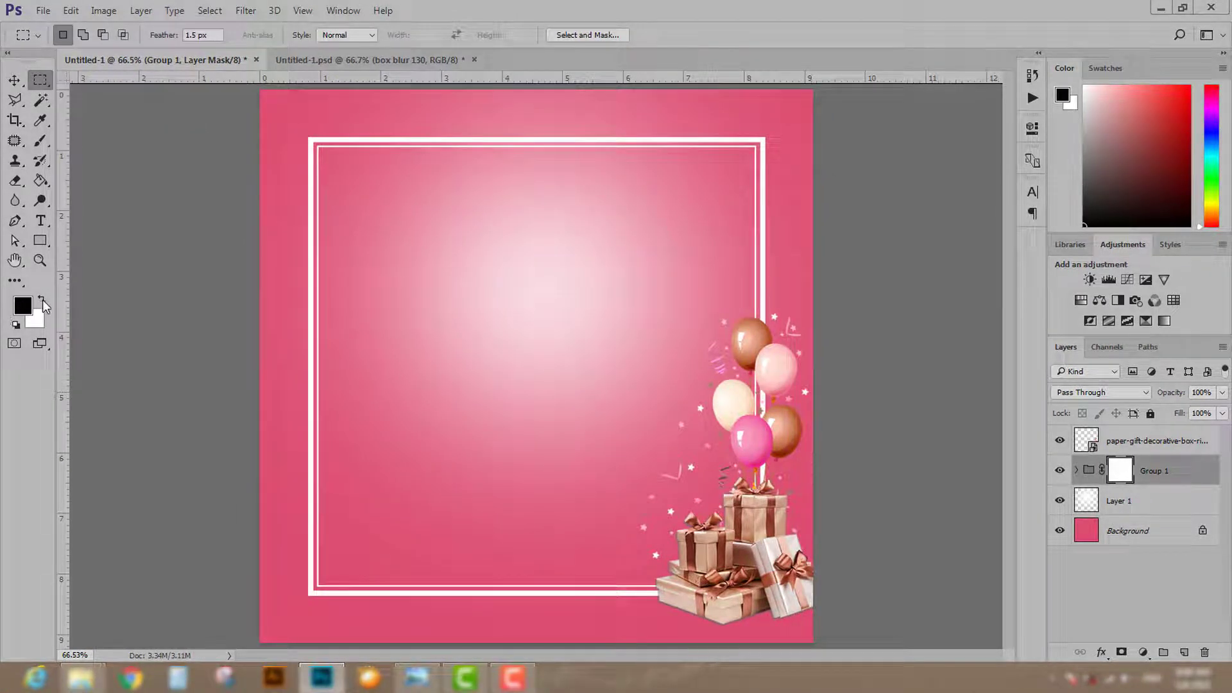
left_click(42, 299)
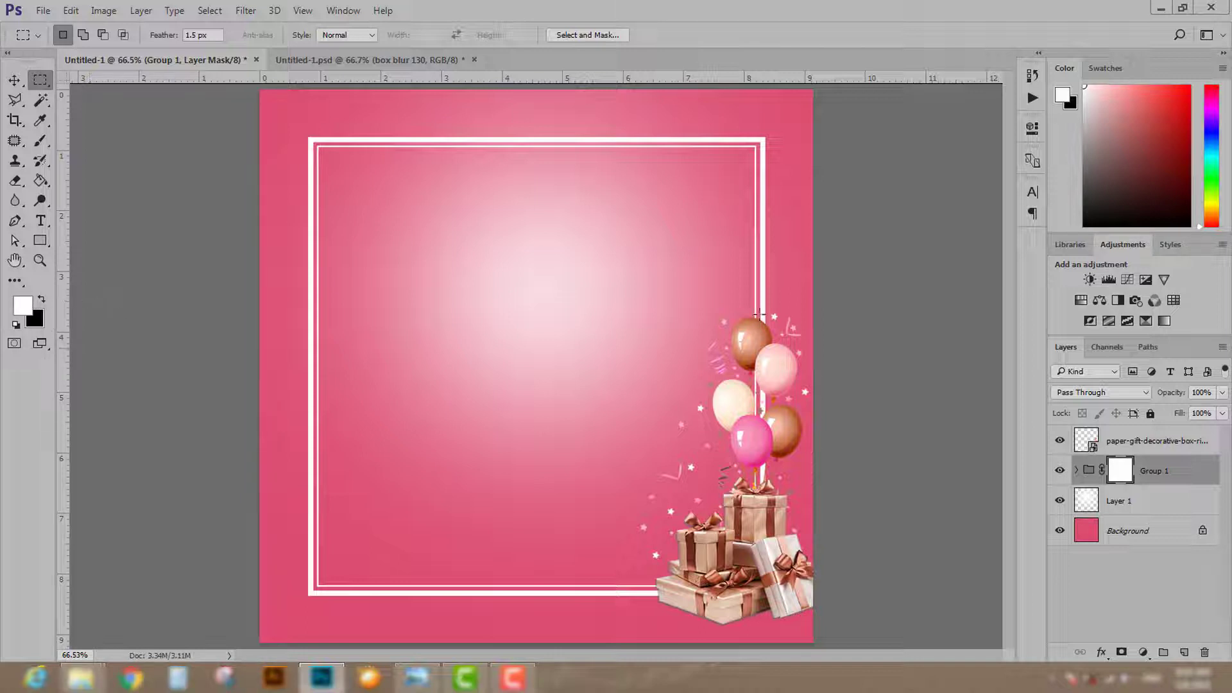
left_click_drag(777, 279, 737, 558)
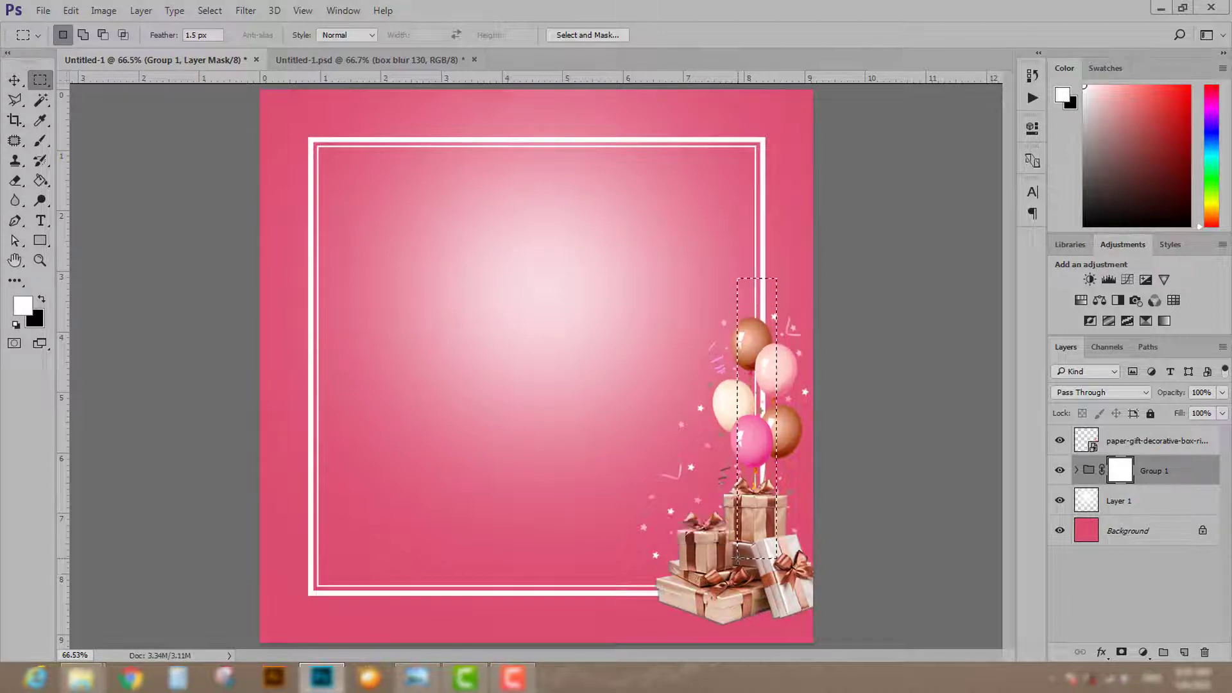
scroll(758, 510, "up", 3)
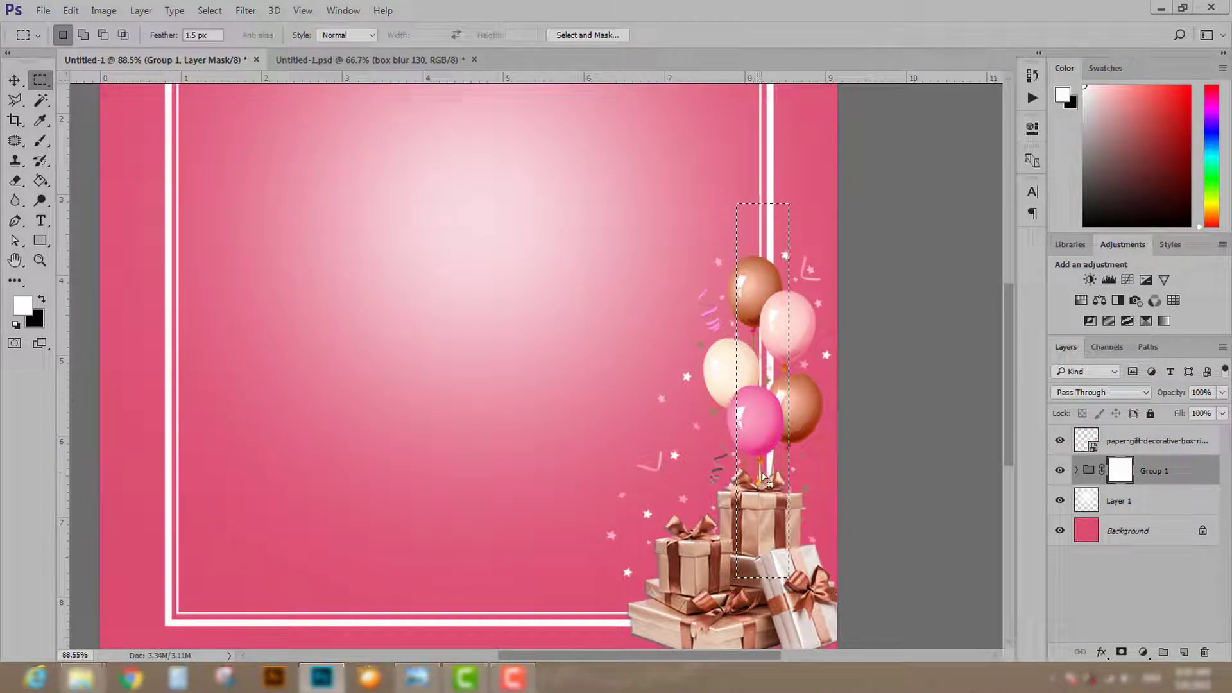
key("Delete")
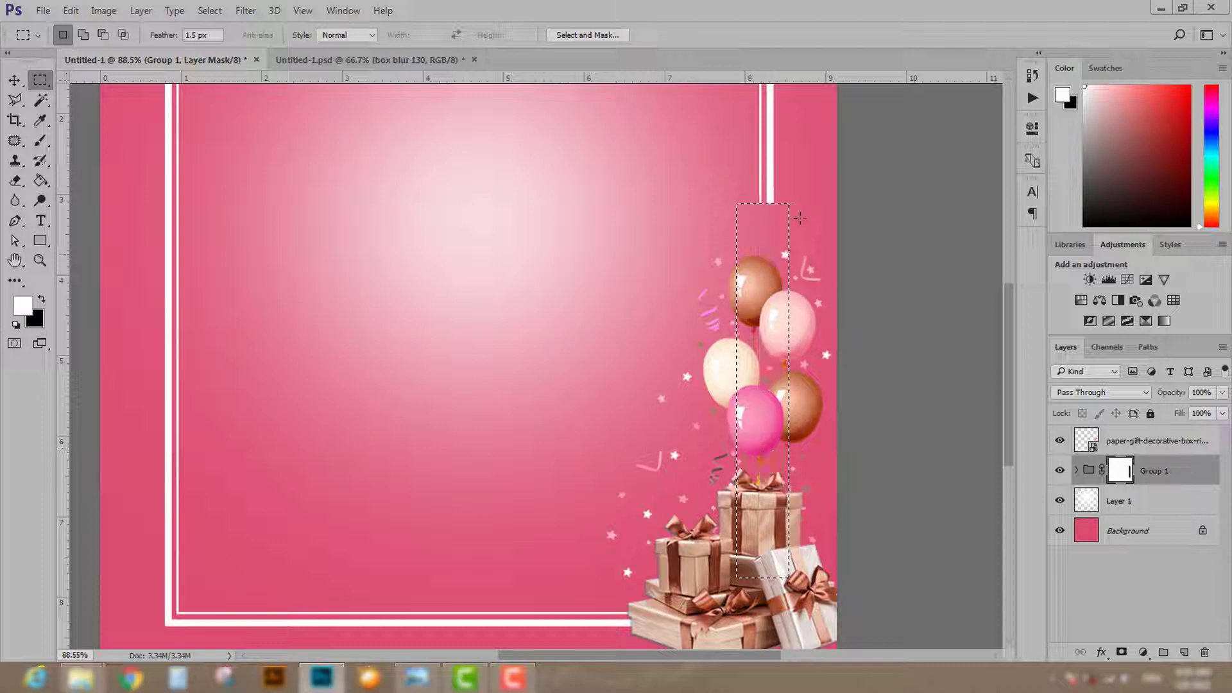
left_click(809, 196)
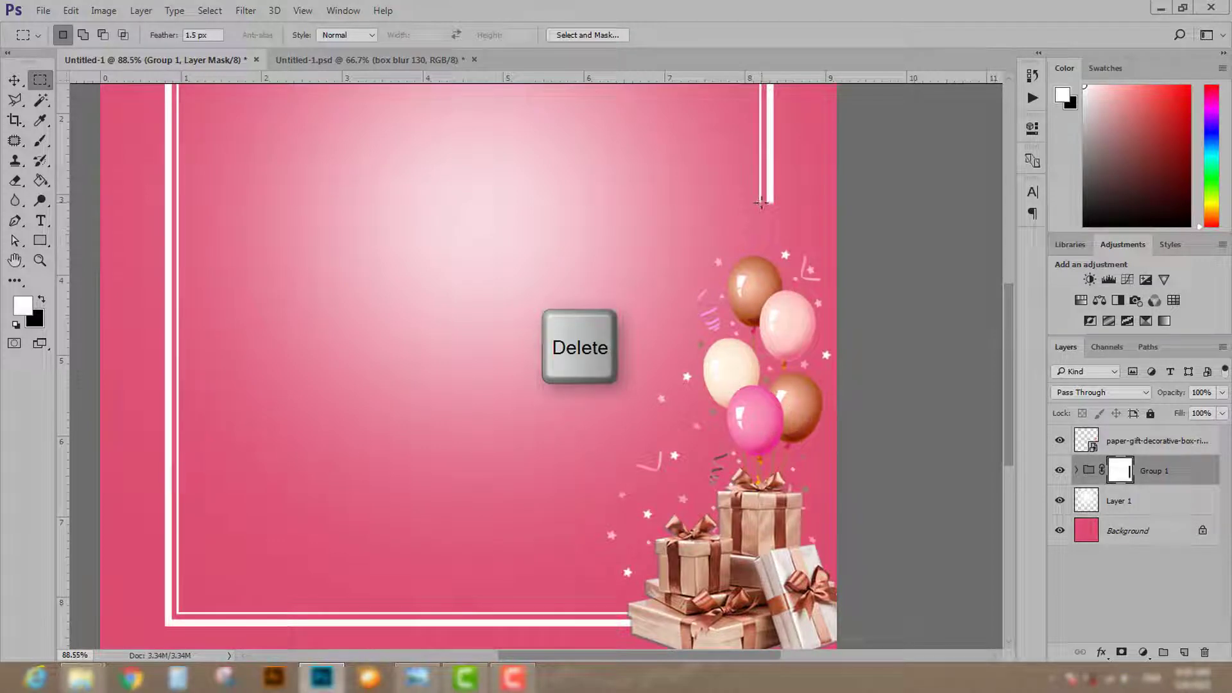
Step: Mask out the end of the frame's bottom line behind the gift boxes and deselect
scroll(761, 220, "down", 2)
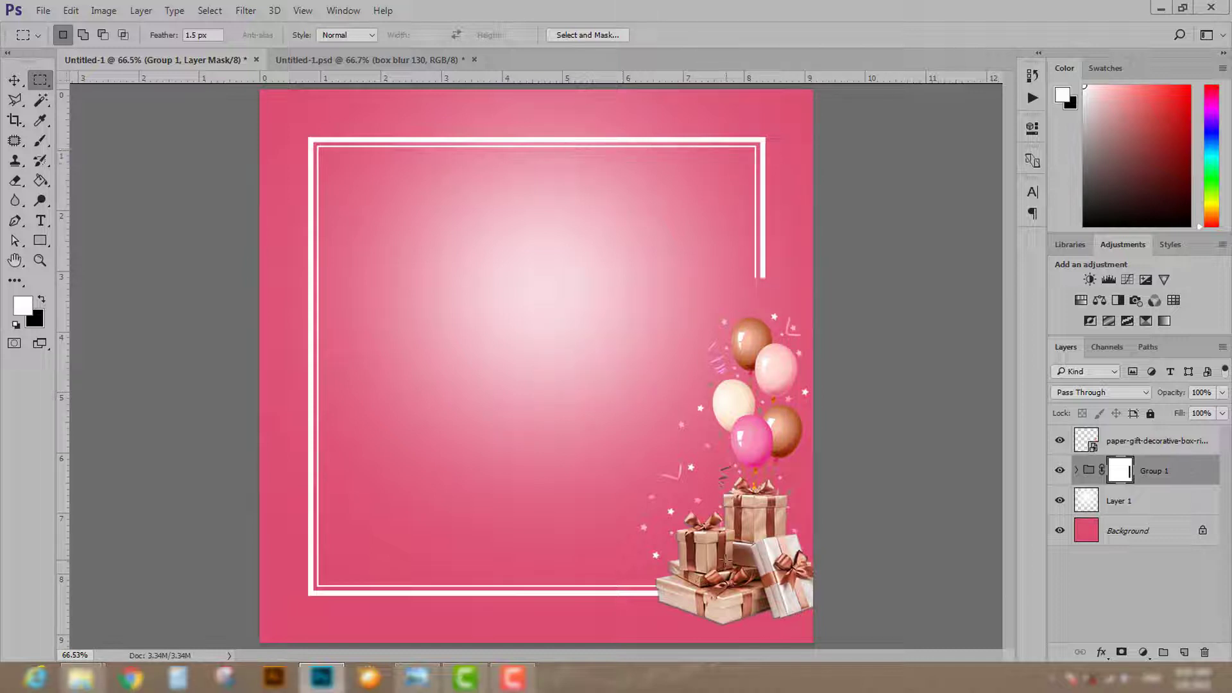
left_click_drag(718, 561, 627, 607)
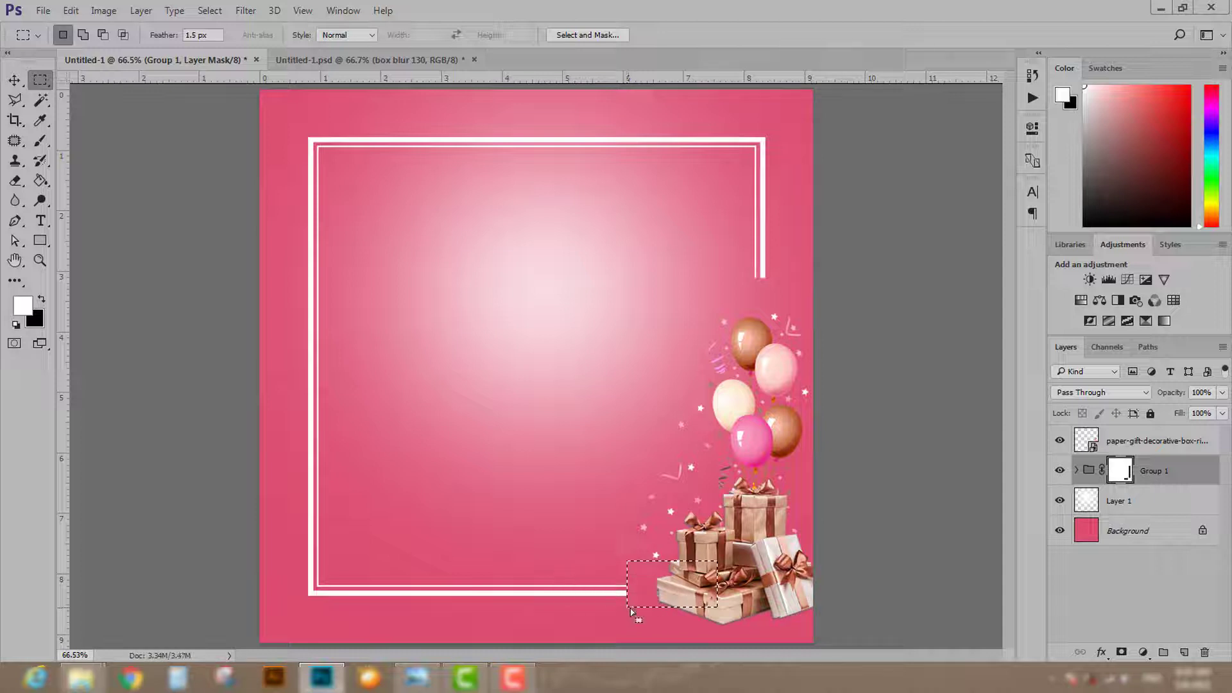
left_click(704, 516)
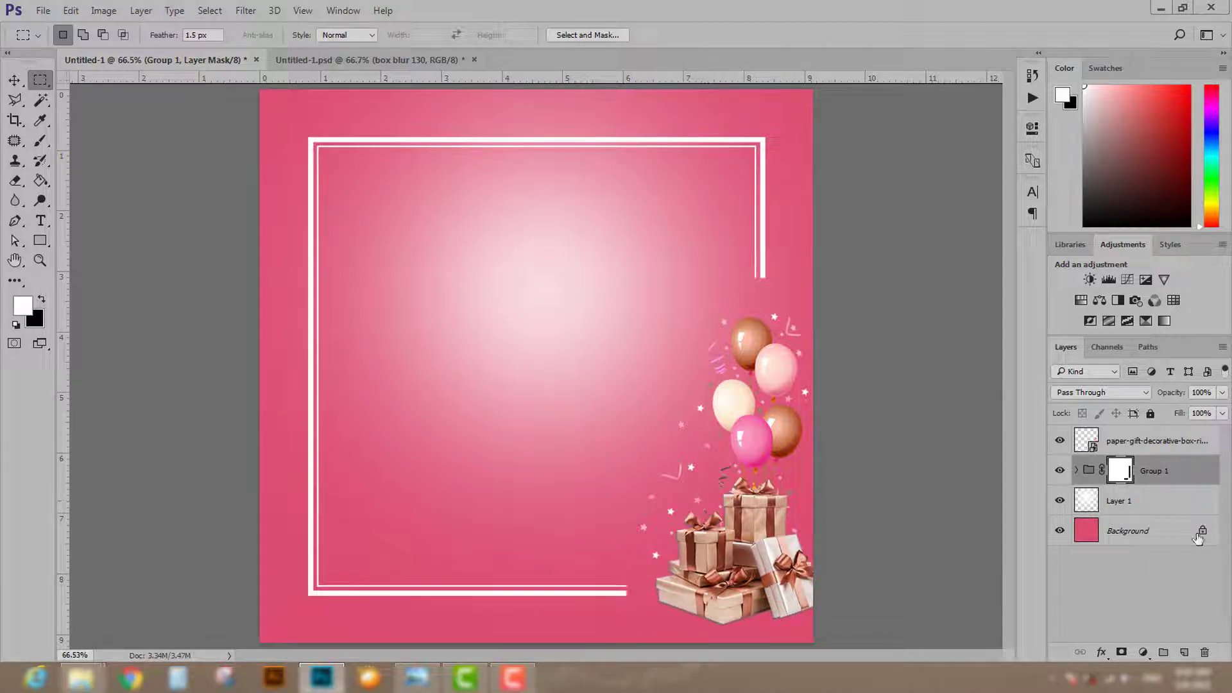
scroll(650, 614, "up", 2)
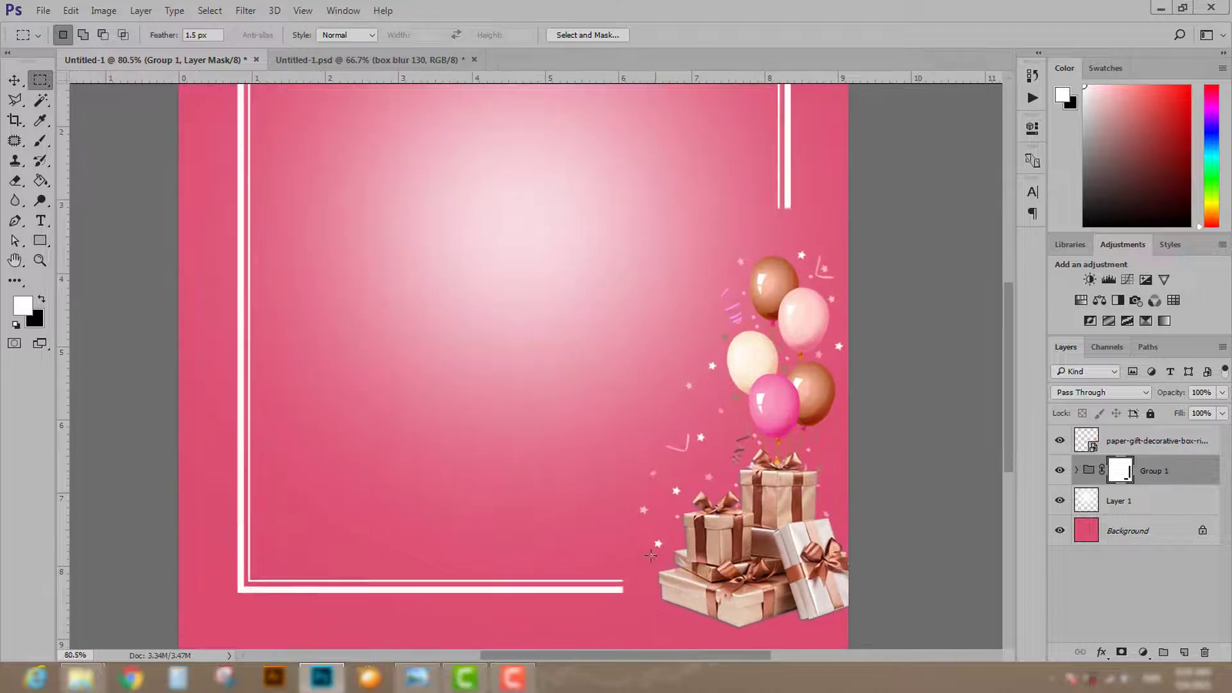
scroll(681, 525, "down", 3)
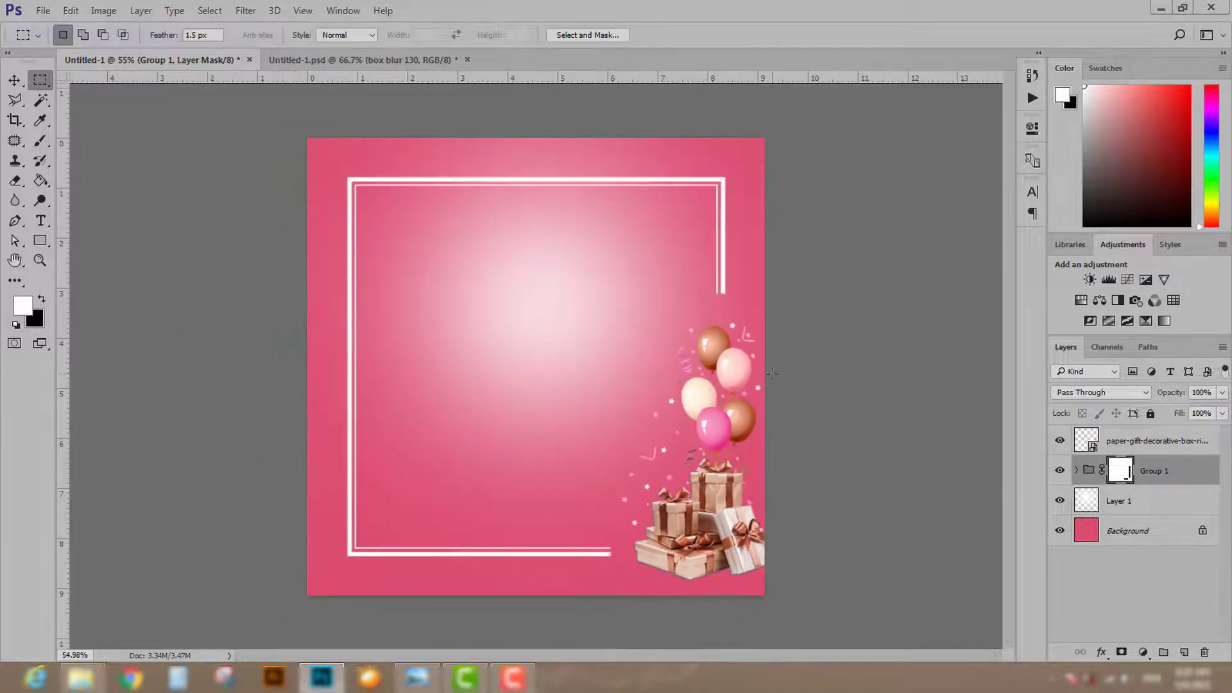
scroll(659, 513, "up", 1)
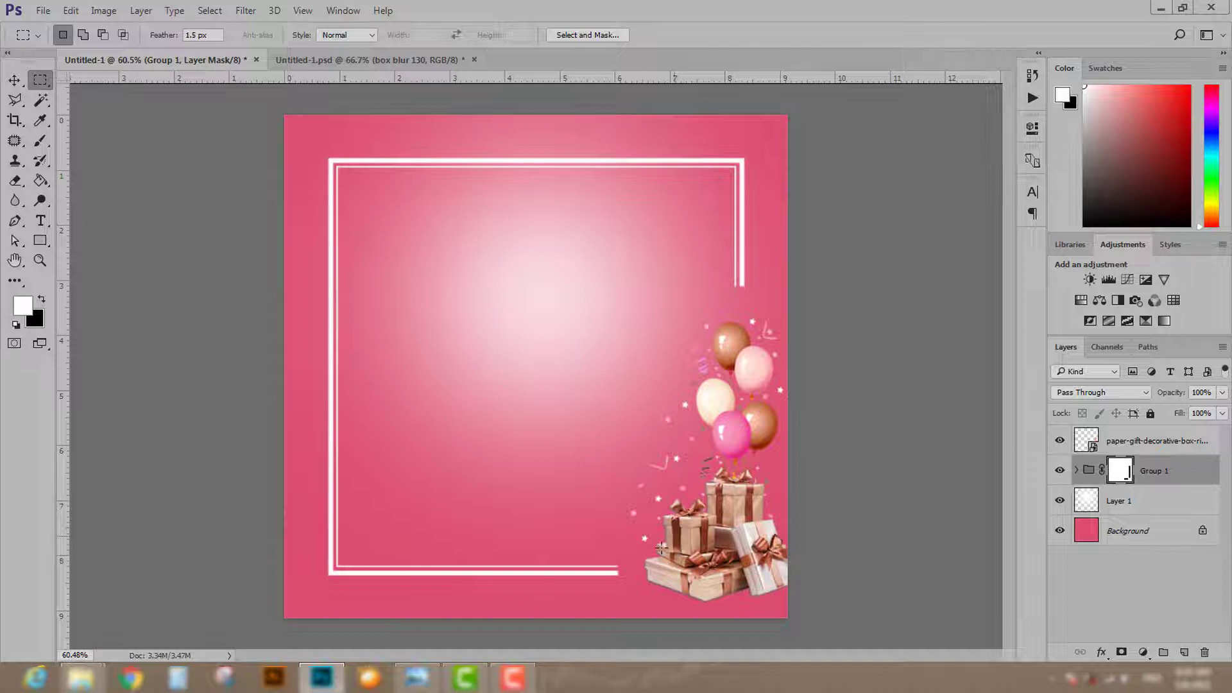
Step: Trim the frame's bottom line slightly shorter beside the gifts on the mask, and marquee a thin strip above the balloons before deselecting
left_click_drag(672, 536, 614, 601)
left_click_drag(634, 549, 634, 603)
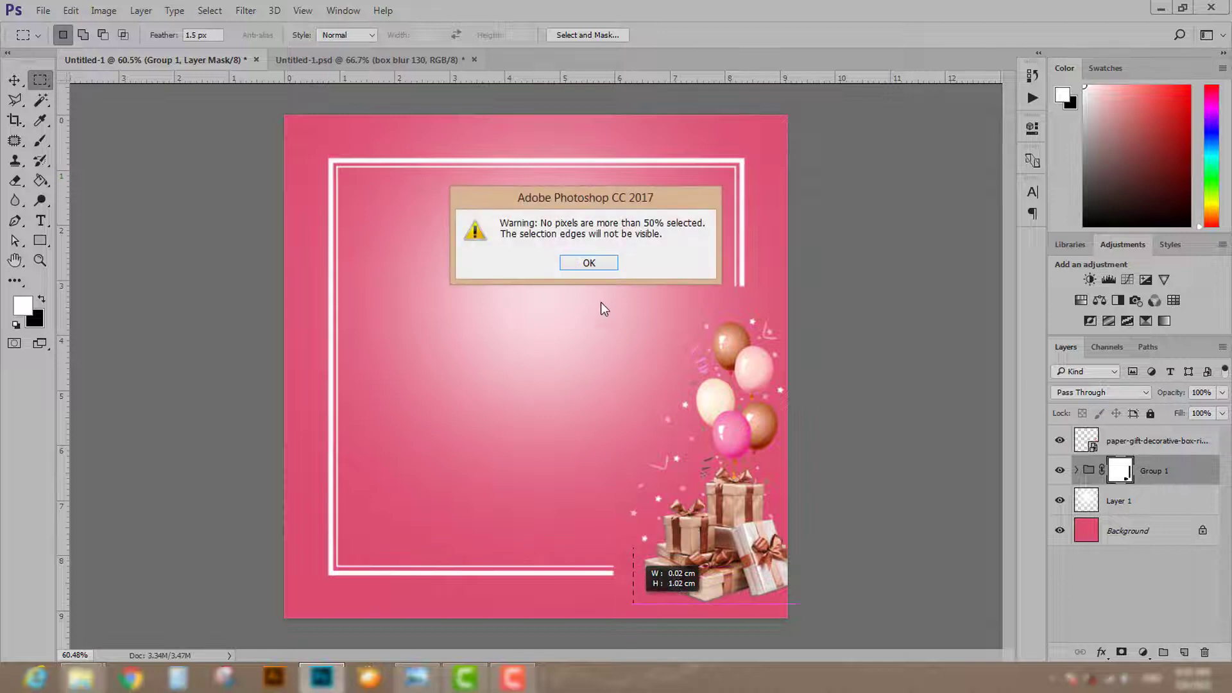
left_click(596, 261)
left_click_drag(707, 295, 766, 300)
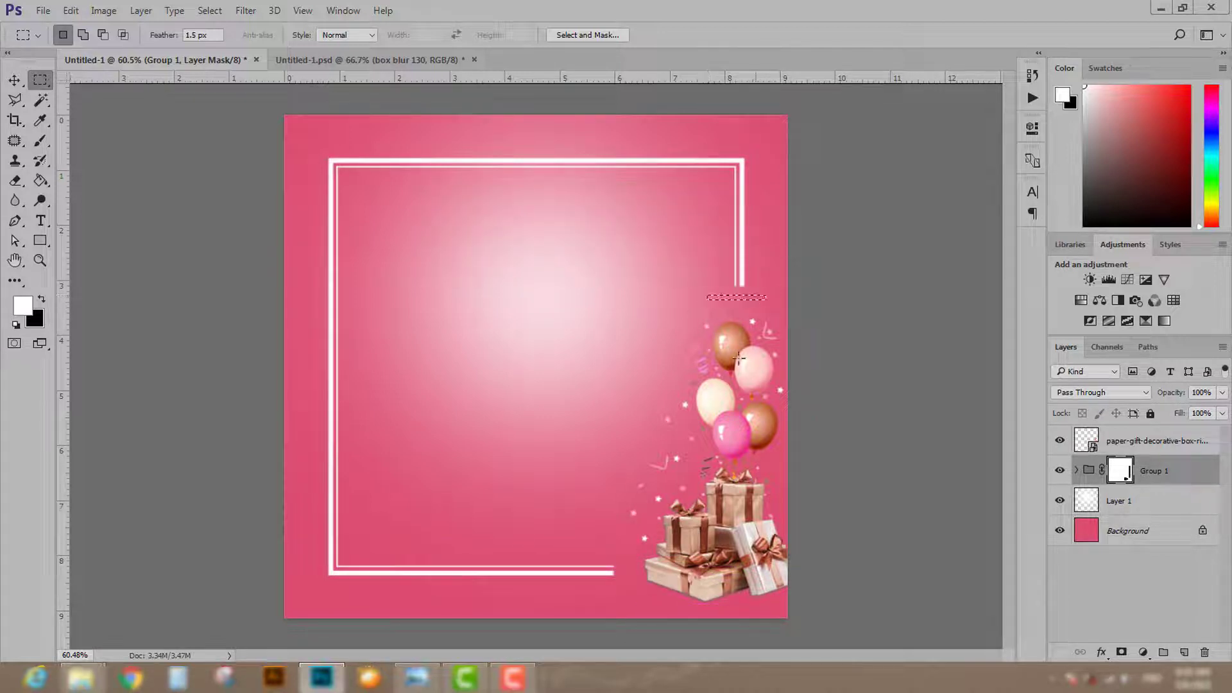
left_click(762, 347)
Step: Place the EID SAID calligraphy image (eid-said-2367x1702) in the design as a linked file
left_click(43, 10)
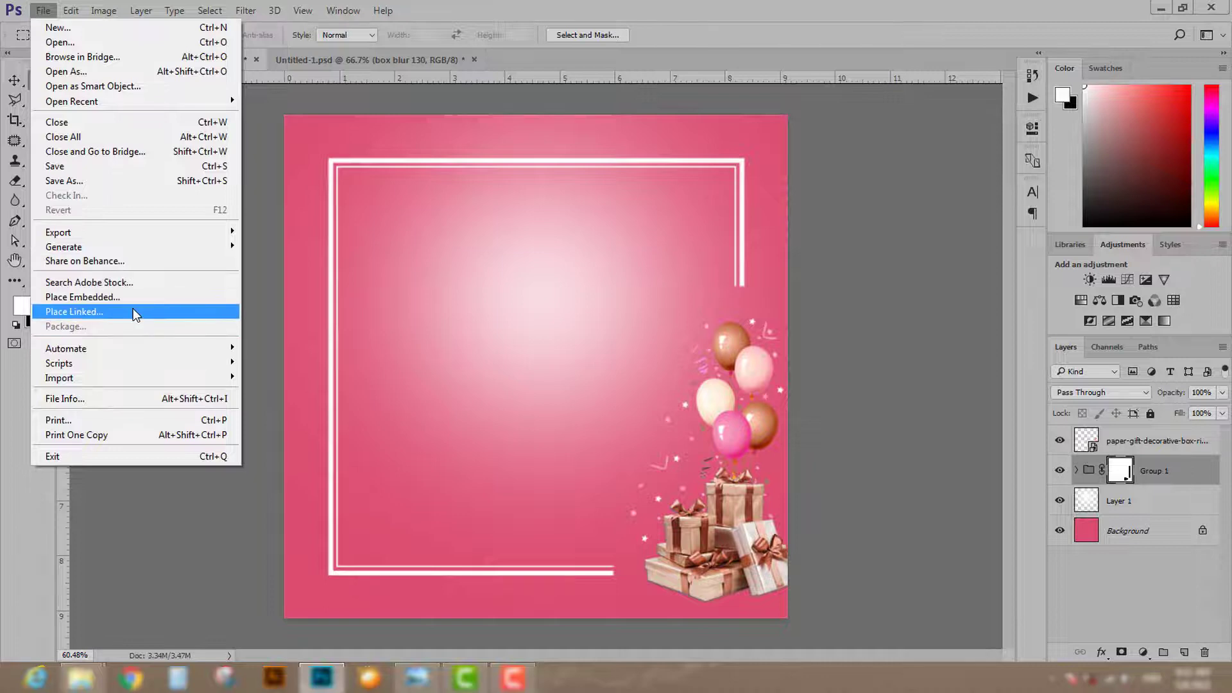
left_click(133, 308)
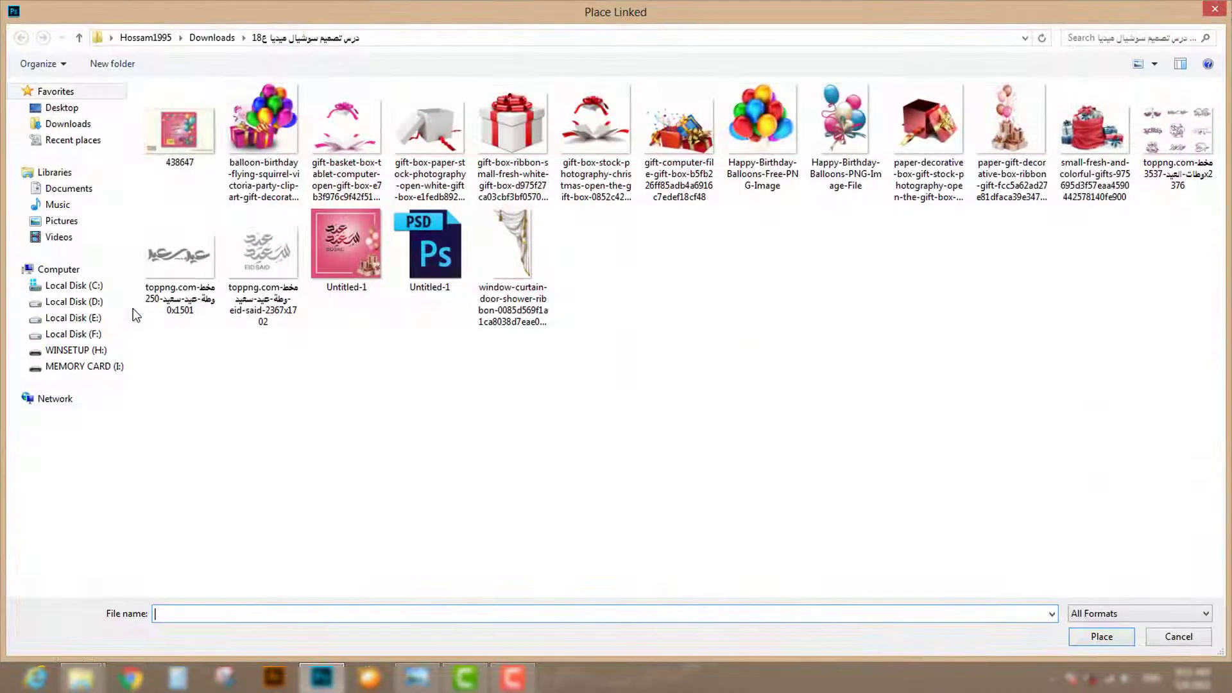
left_click(180, 264)
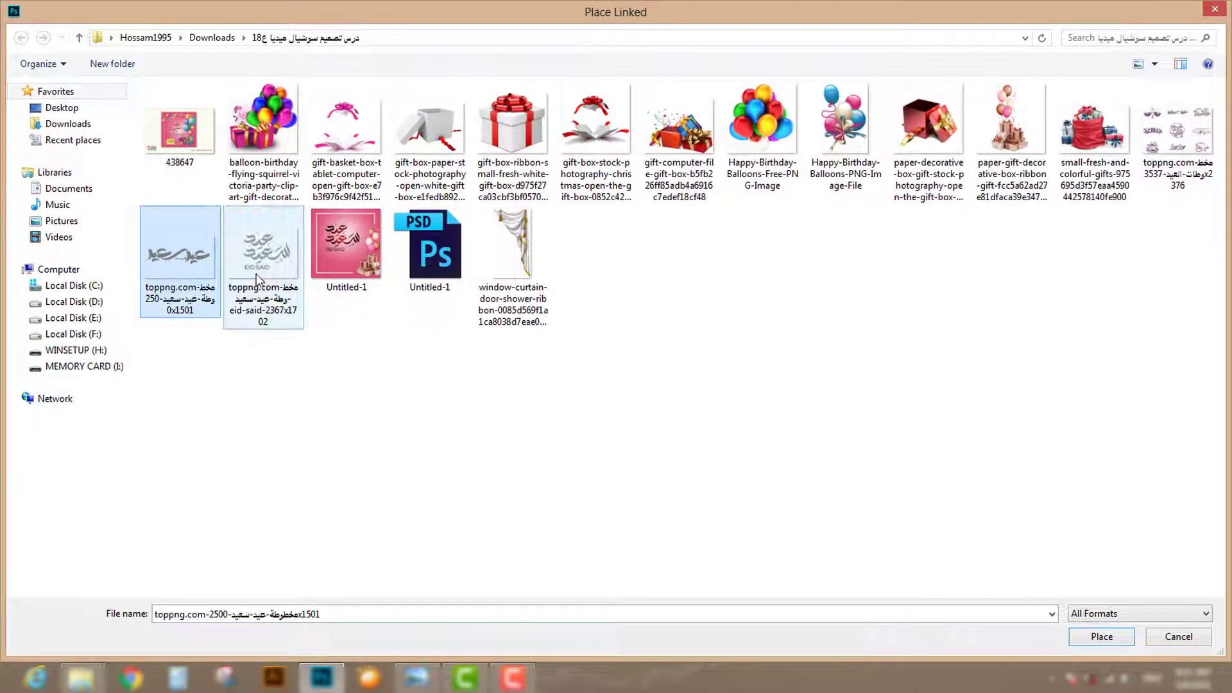
left_click(259, 281, "ctrl")
left_click(249, 277, "ctrl")
left_click(249, 277, "ctrl")
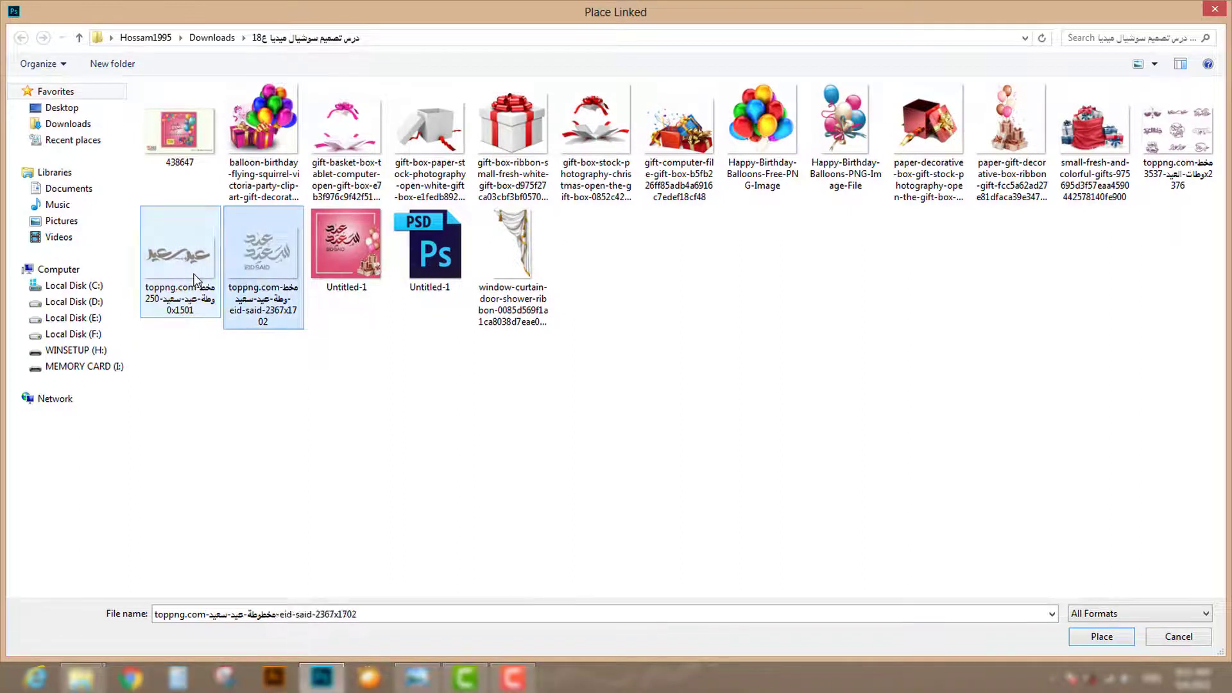
left_click(196, 280)
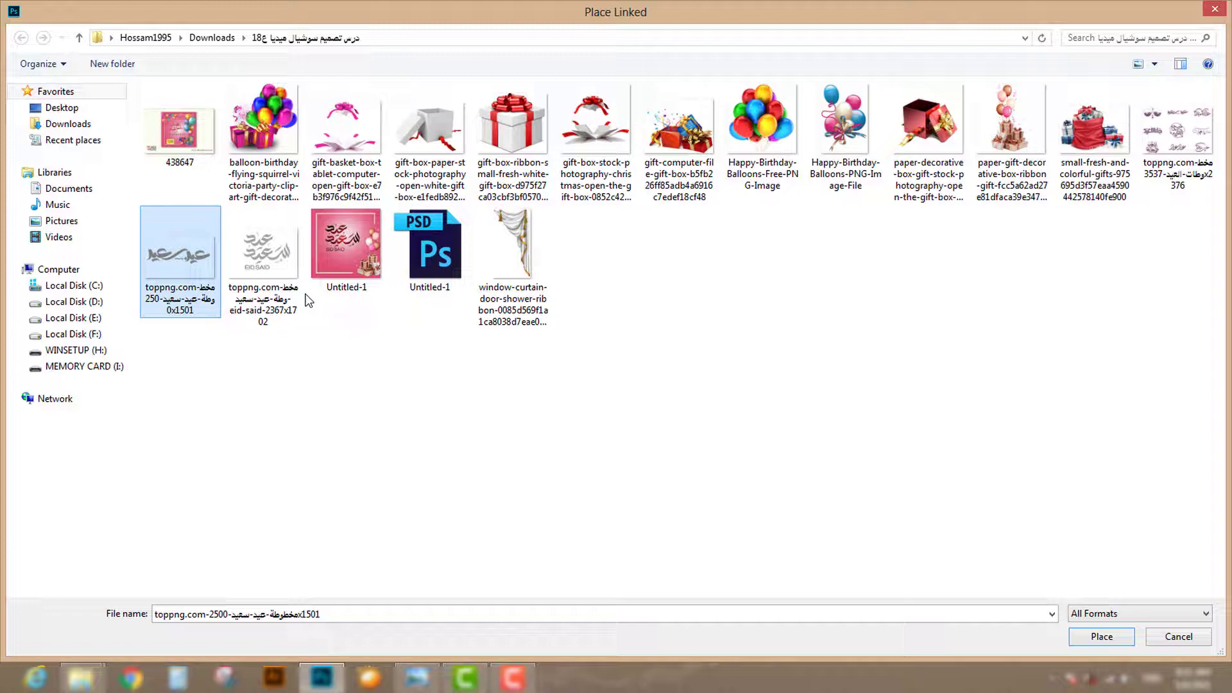
double_click(277, 278)
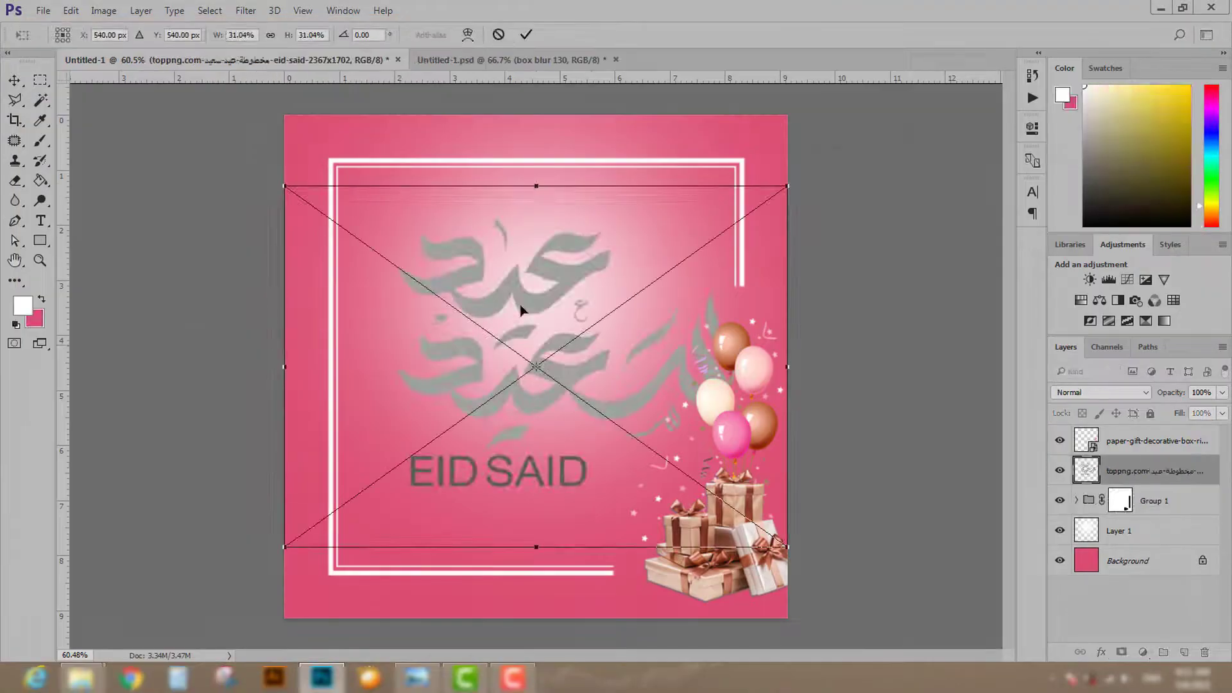
key("Return")
key("m")
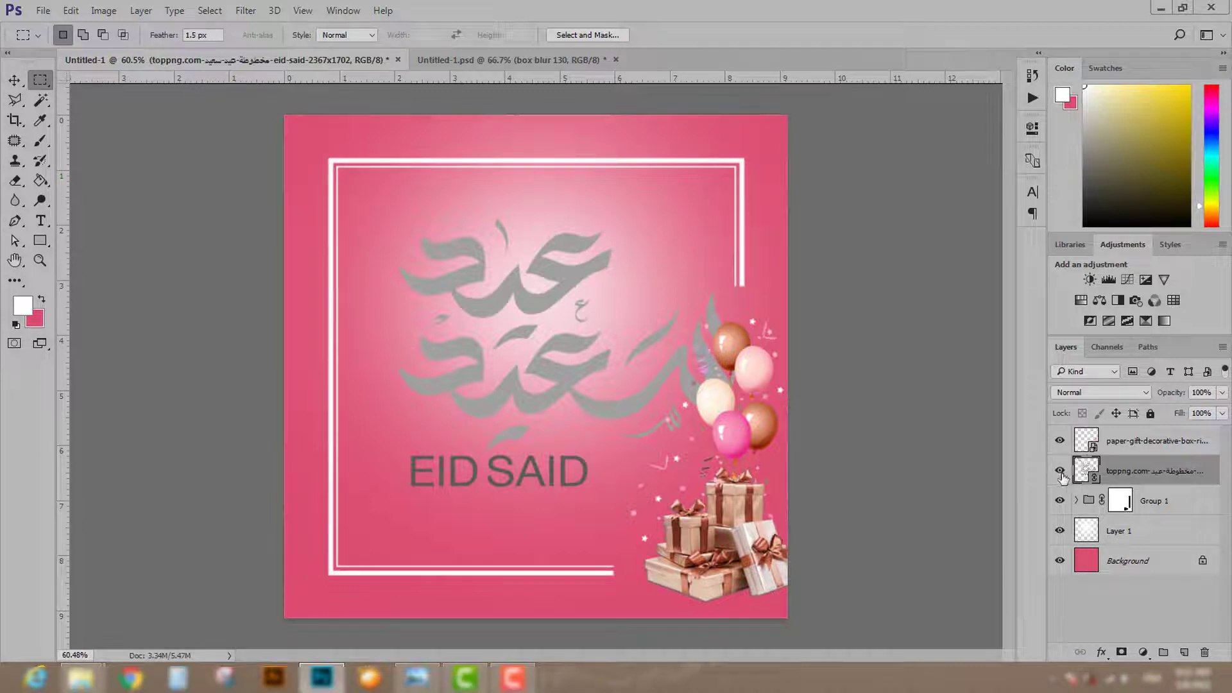
Step: Move the calligraphy layer above the gifts and balloons layer and convert it to a smart object
left_click_drag(1129, 472, 1140, 431)
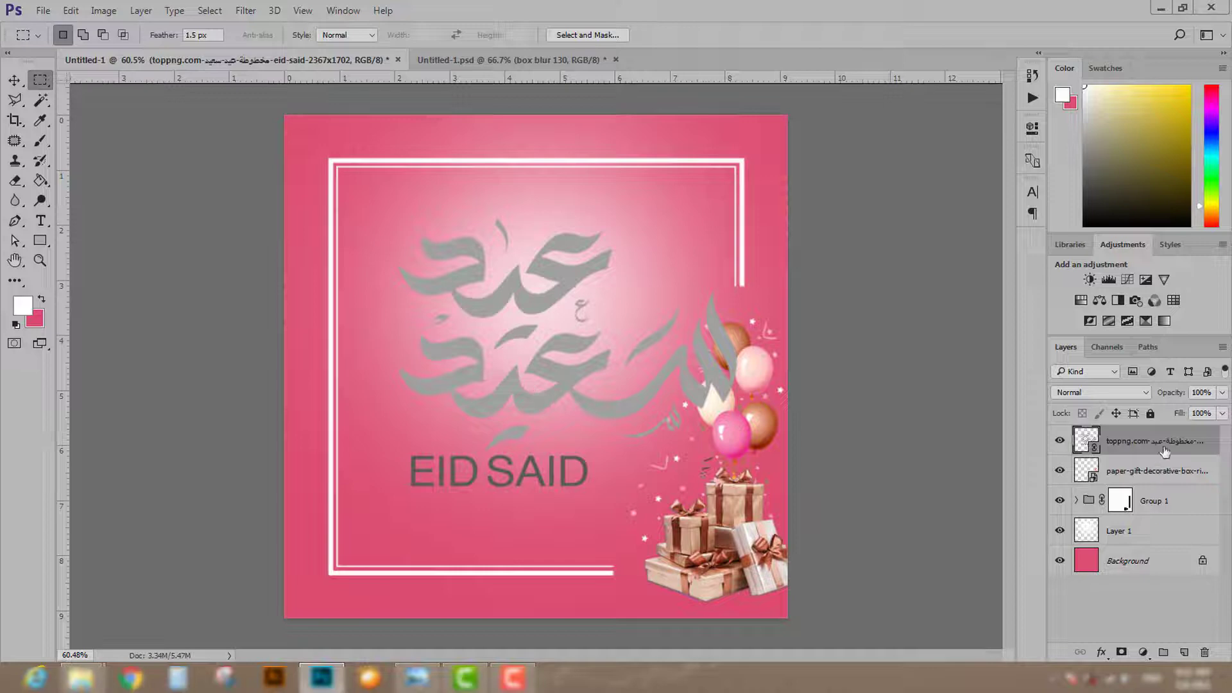
right_click(1138, 452)
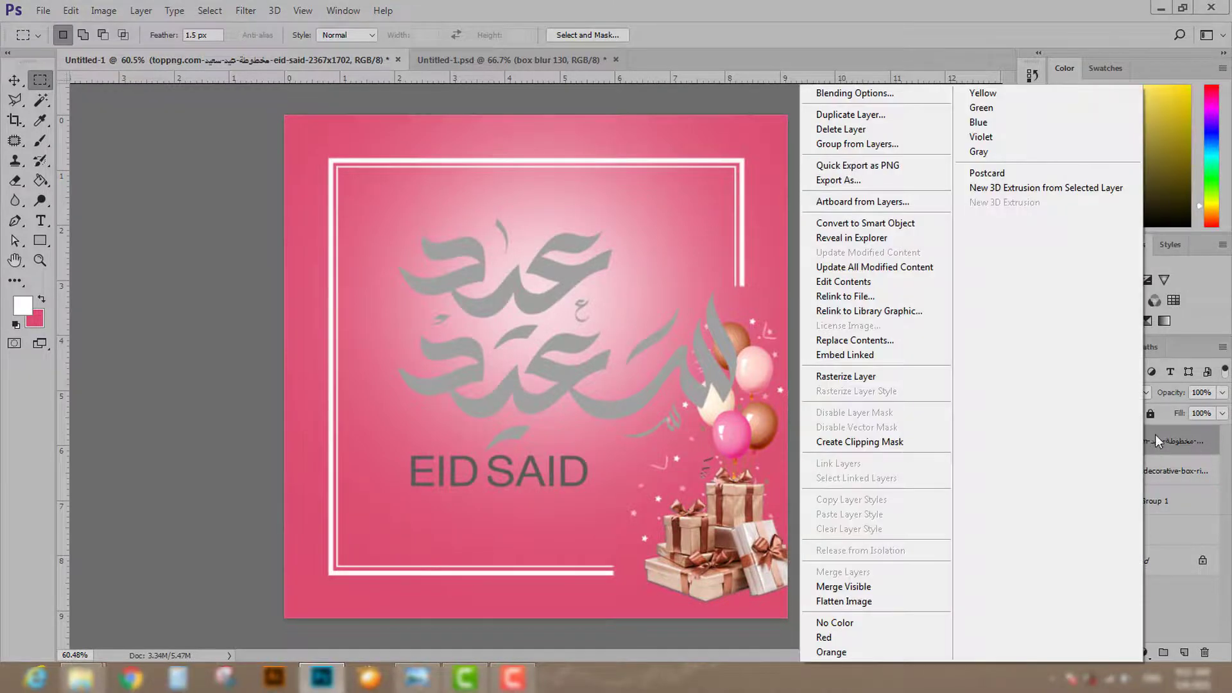
left_click(887, 222)
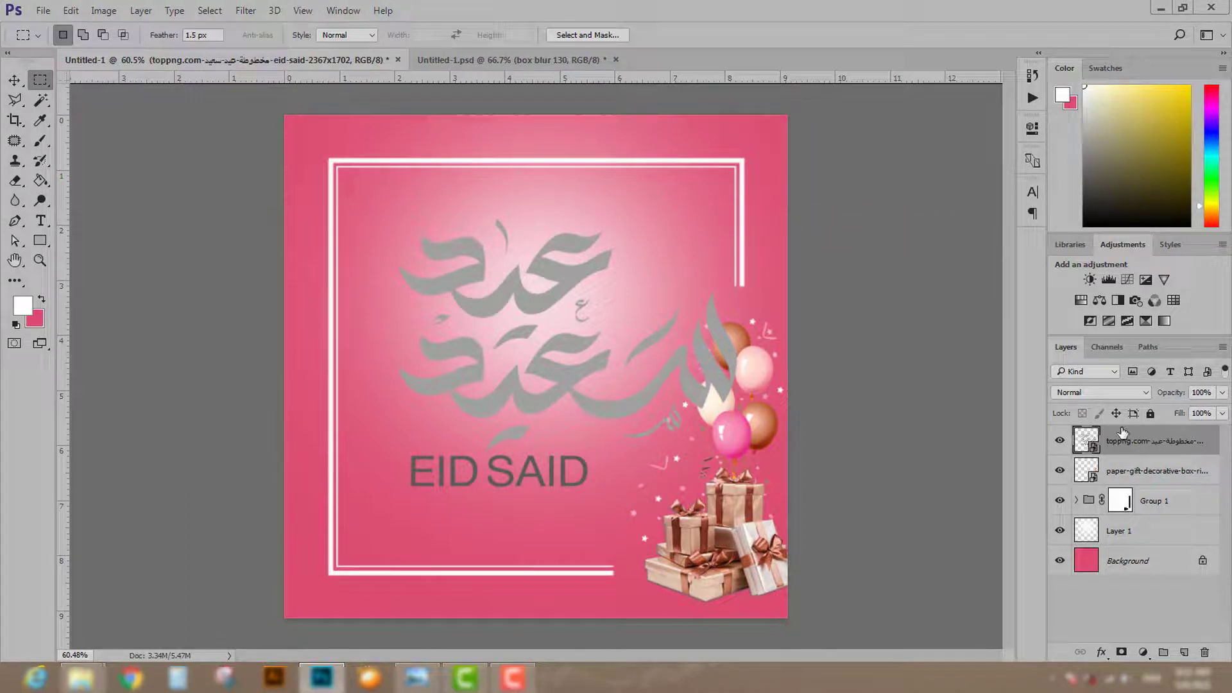
Step: Scale the EID SAID calligraphy down around its center to about 70% and move it to the upper-left part of the frame
key("ctrl+t")
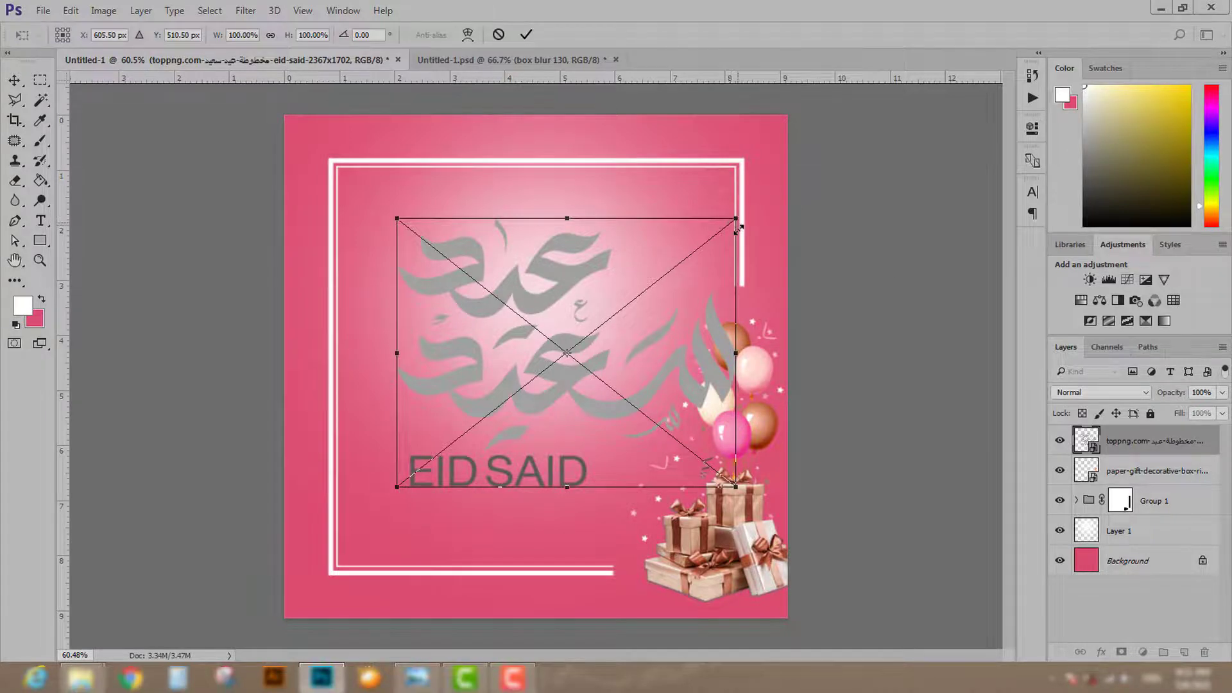
left_click_drag(738, 229, 716, 297)
left_click(14, 79)
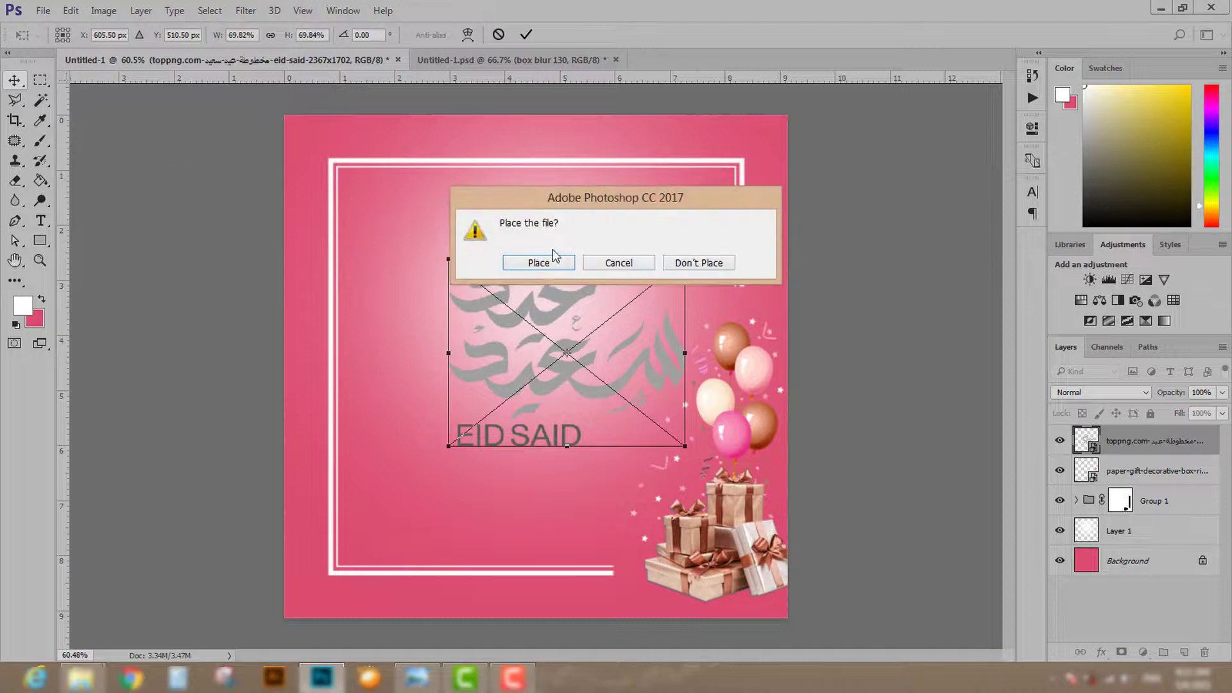
left_click(539, 263)
left_click_drag(542, 379, 489, 320)
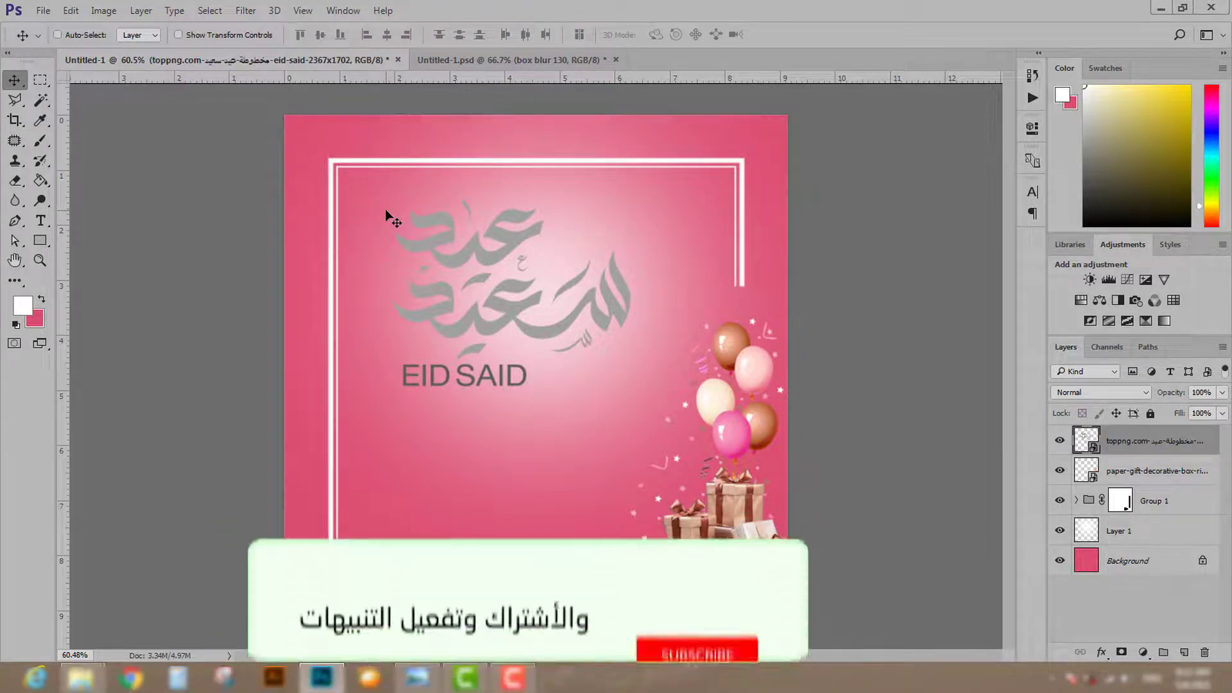
Step: Move the EID SAID calligraphy right and slightly down, over the background's central glow
scroll(399, 220, "up", 3)
left_click_drag(607, 360, 668, 404)
scroll(634, 460, "up", 1)
scroll(634, 461, "up", 2)
scroll(687, 402, "up", 2)
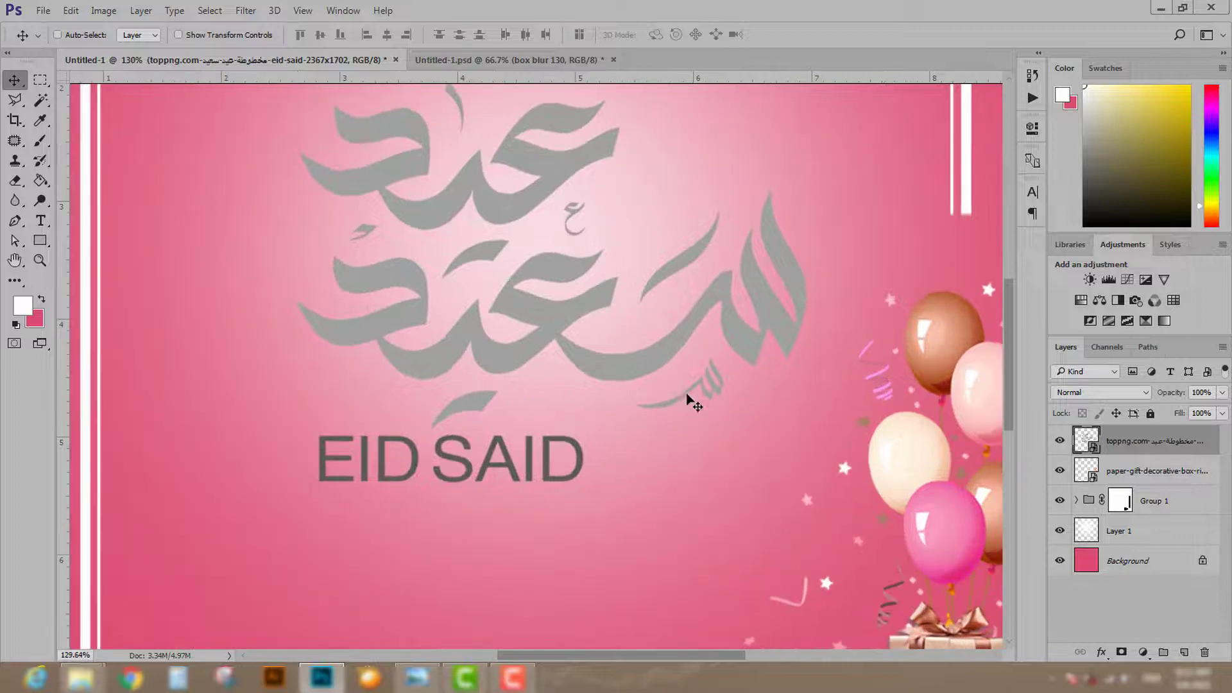
left_click_drag(678, 343, 694, 344)
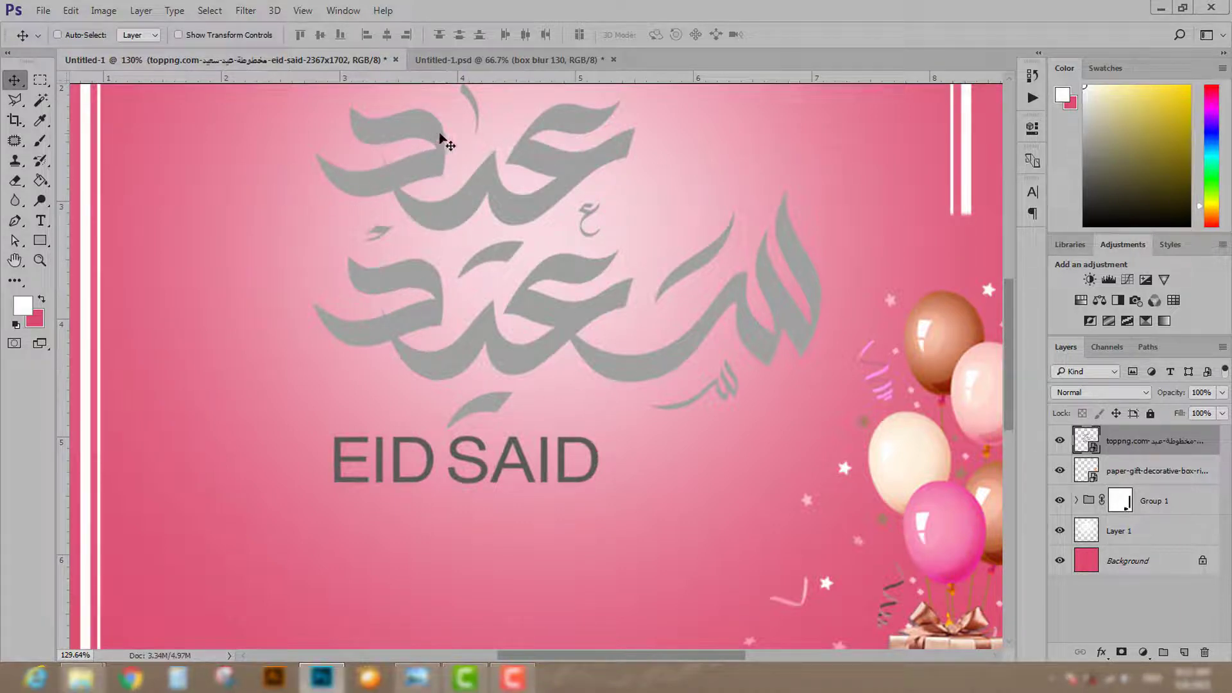
scroll(398, 282, "down", 5)
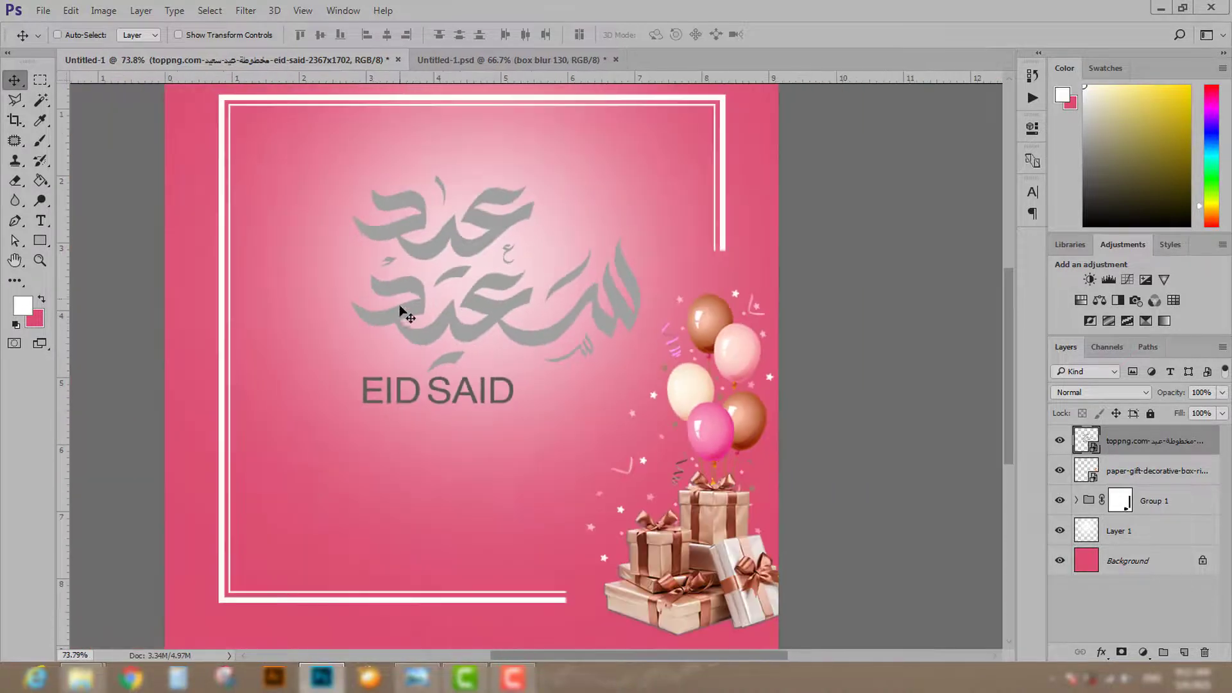
scroll(523, 331, "up", 1)
scroll(531, 285, "up", 2)
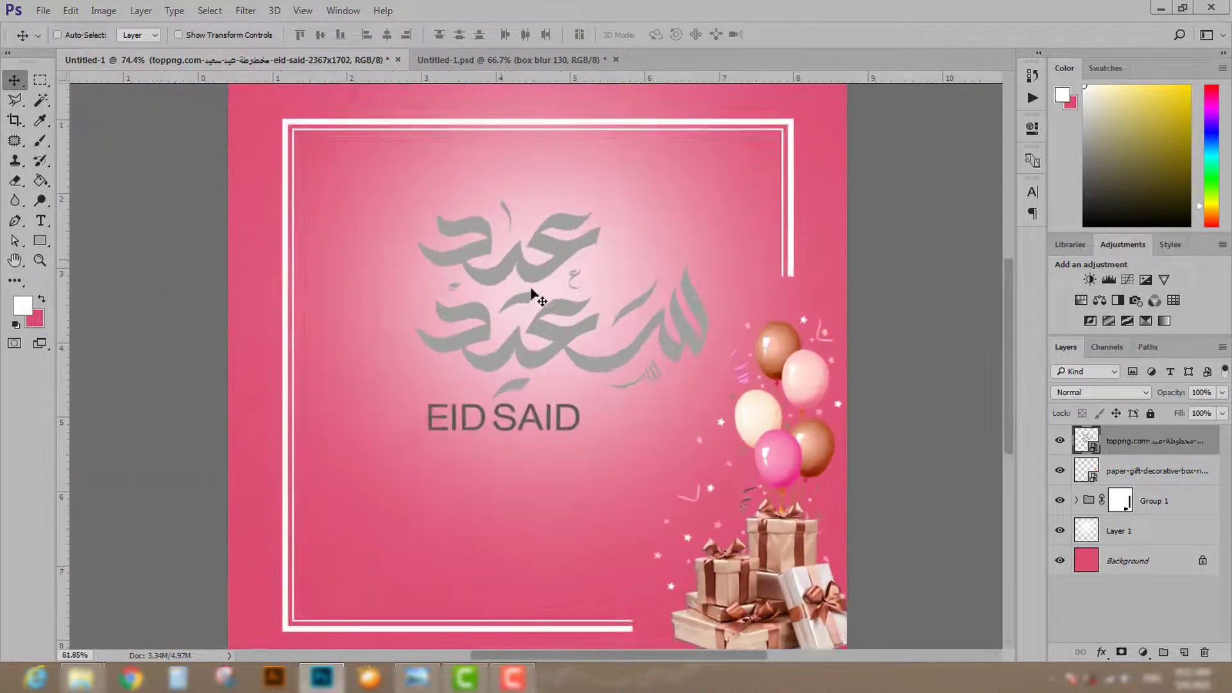
Step: Compare the design with and without the white glow layer and with and without the EID SAID calligraphy layer
left_click(1060, 531)
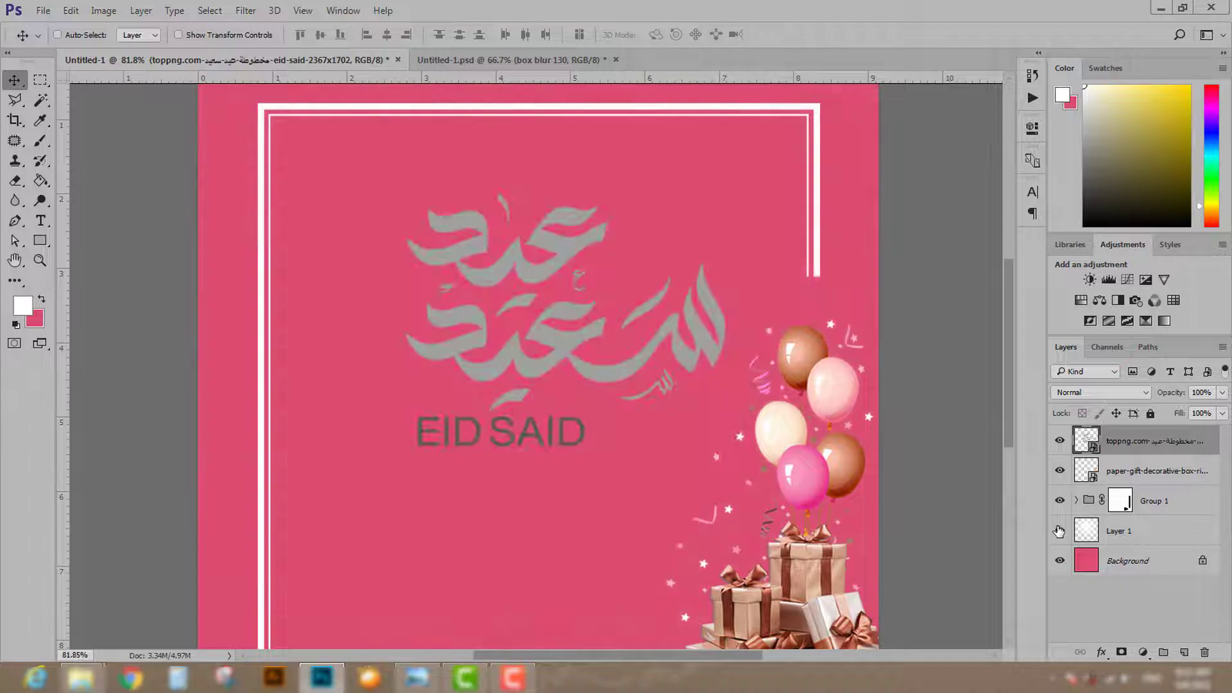
left_click(1059, 531)
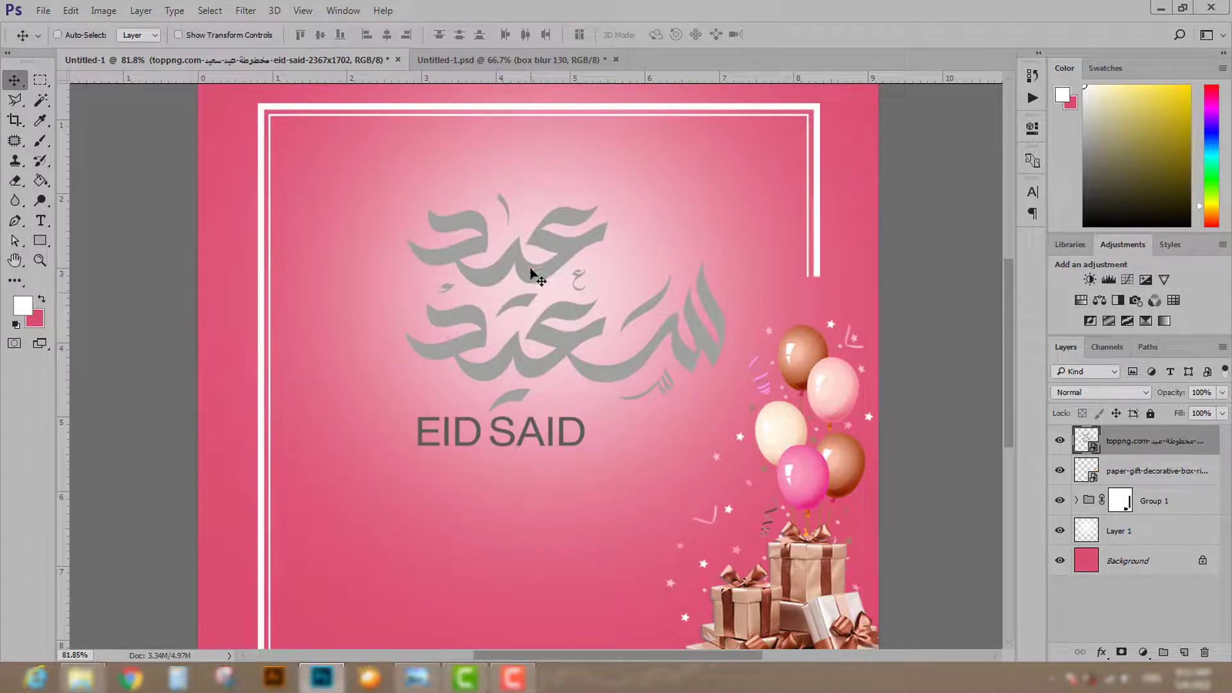
scroll(426, 401, "down", 1)
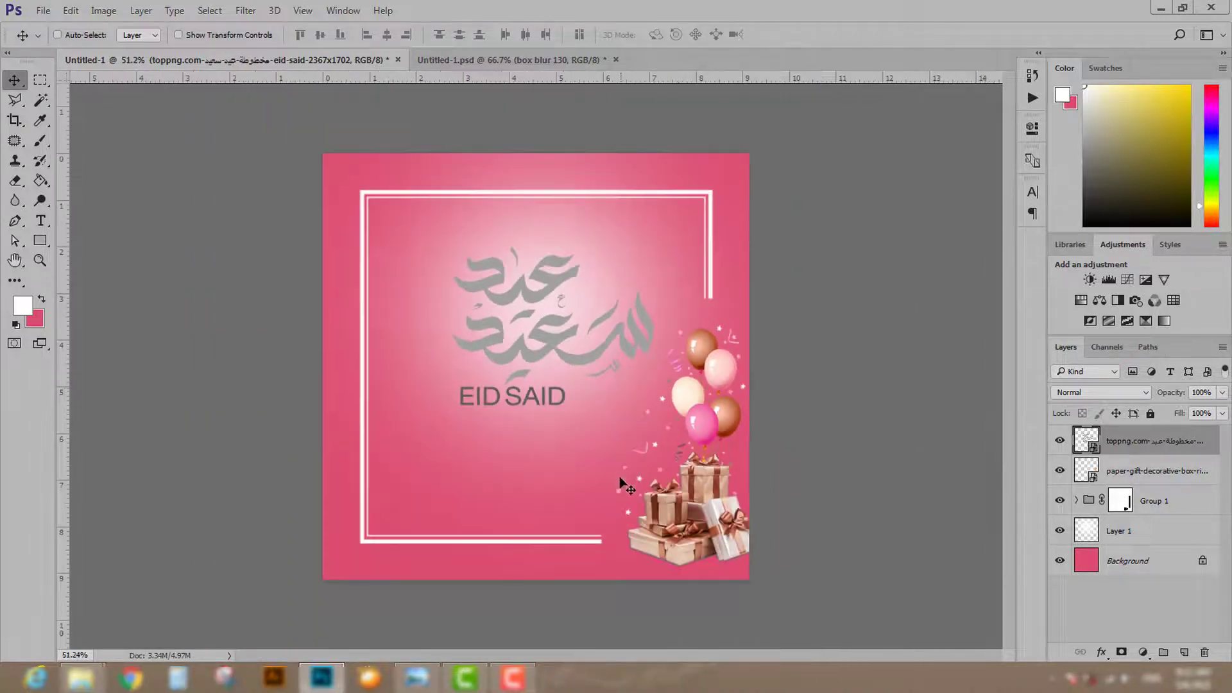
scroll(650, 423, "down", 1)
scroll(656, 565, "up", 1)
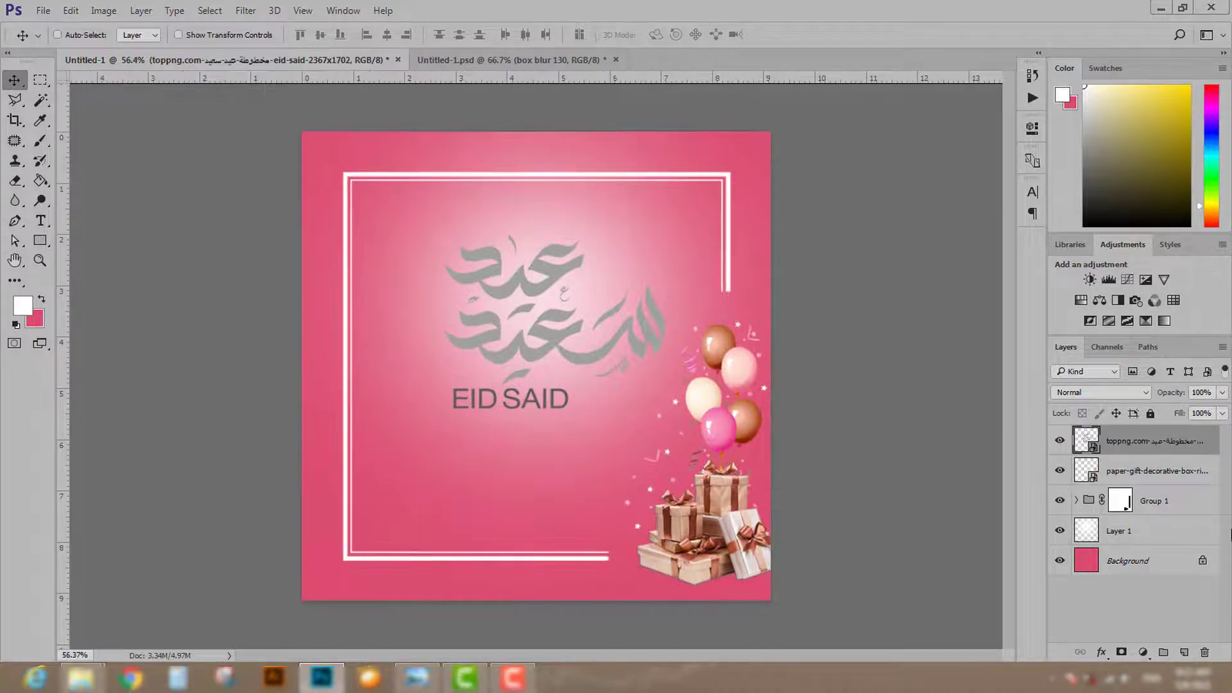
left_click(1060, 441)
left_click(1060, 441)
scroll(515, 321, "up", 4)
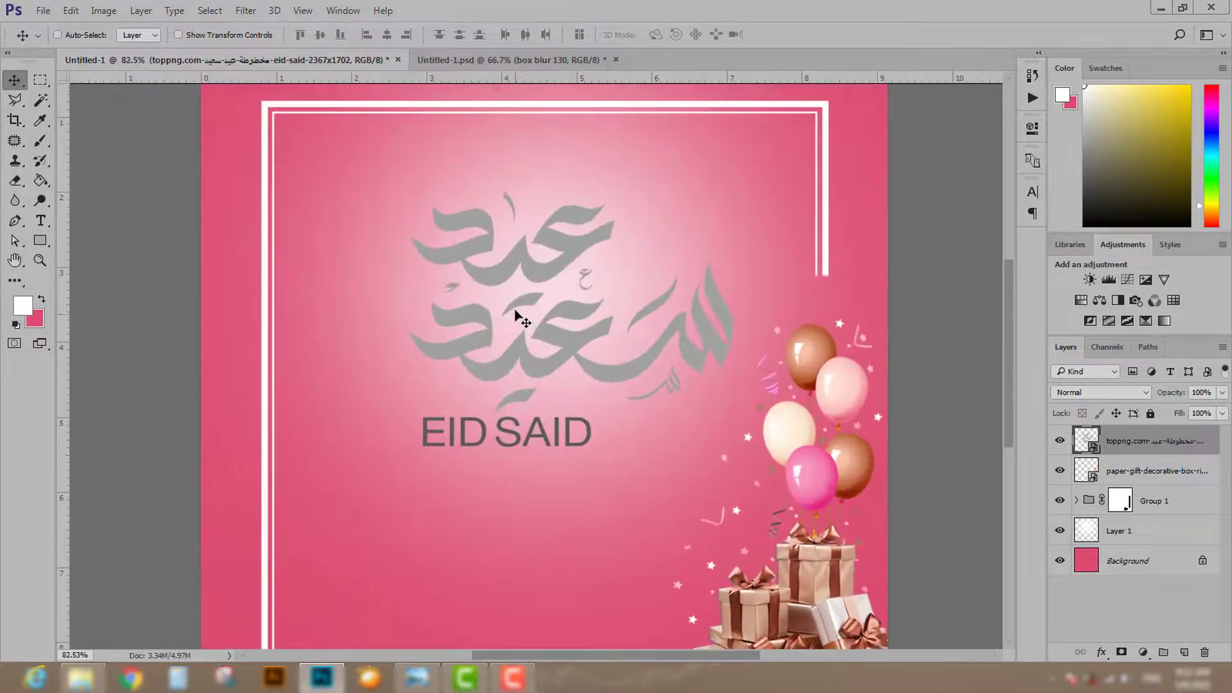
left_click(1061, 441)
left_click(1061, 441)
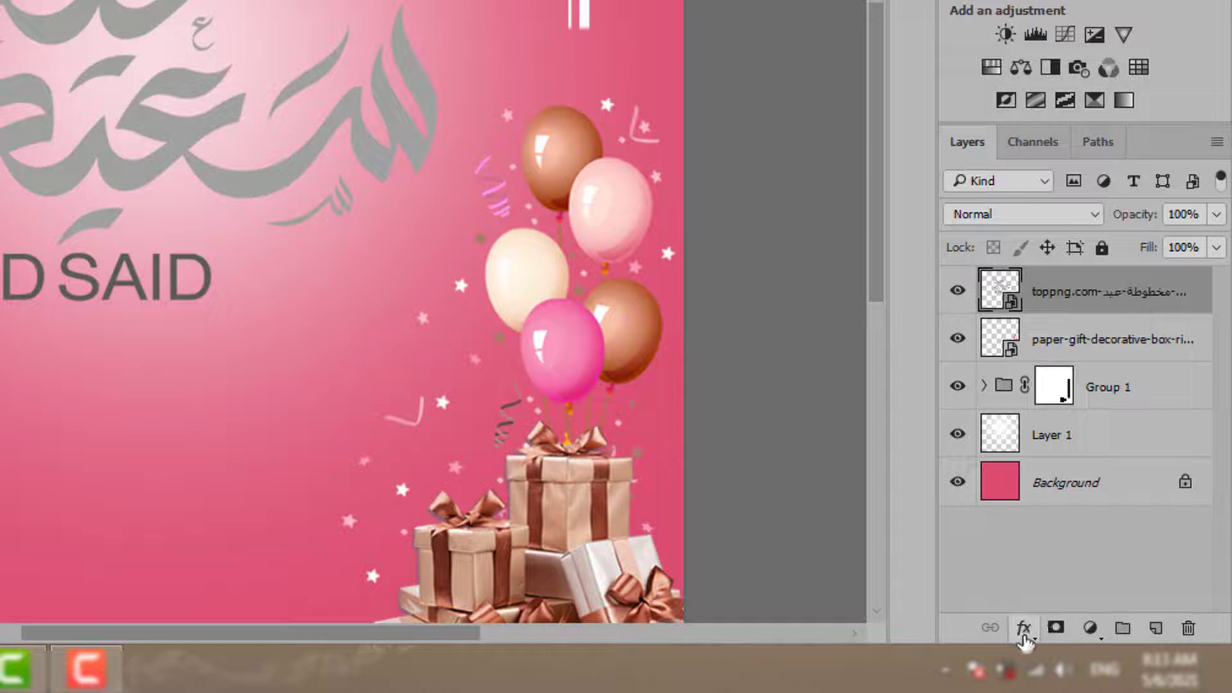
Step: Try a Color Overlay on the EID SAID calligraphy, previewing dark red (620606), and turn the overlay off
left_click(1025, 629)
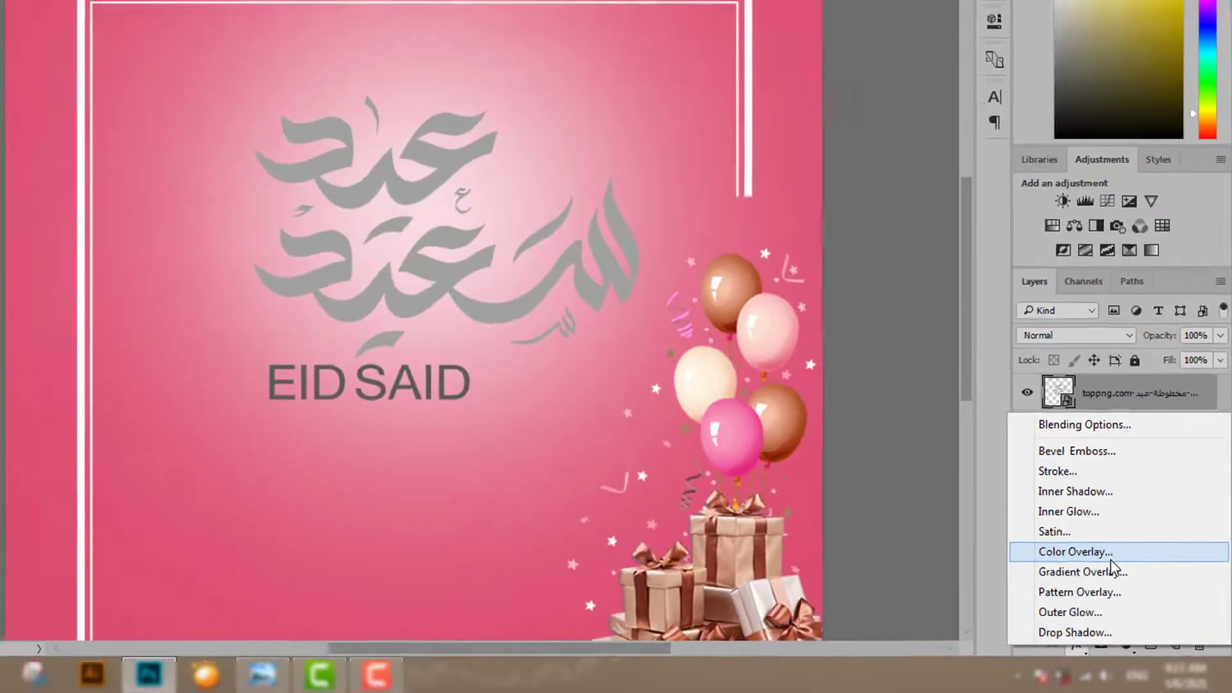
left_click(1111, 561)
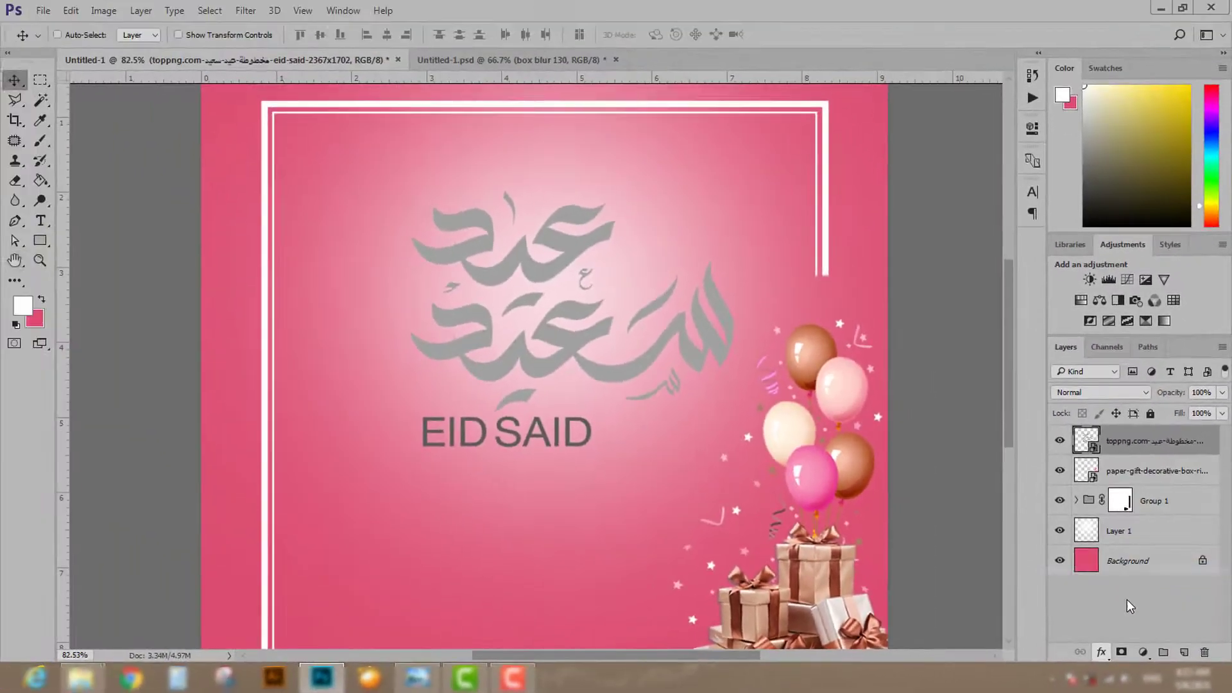
left_click_drag(726, 106, 696, 413)
left_click(654, 465)
left_click_drag(619, 250, 622, 378)
left_click(583, 468)
mouse_move(584, 468)
left_mouse_down()
mouse_move(533, 526)
mouse_move(499, 461)
mouse_move(509, 522)
mouse_move(605, 569)
mouse_move(616, 533)
left_mouse_up()
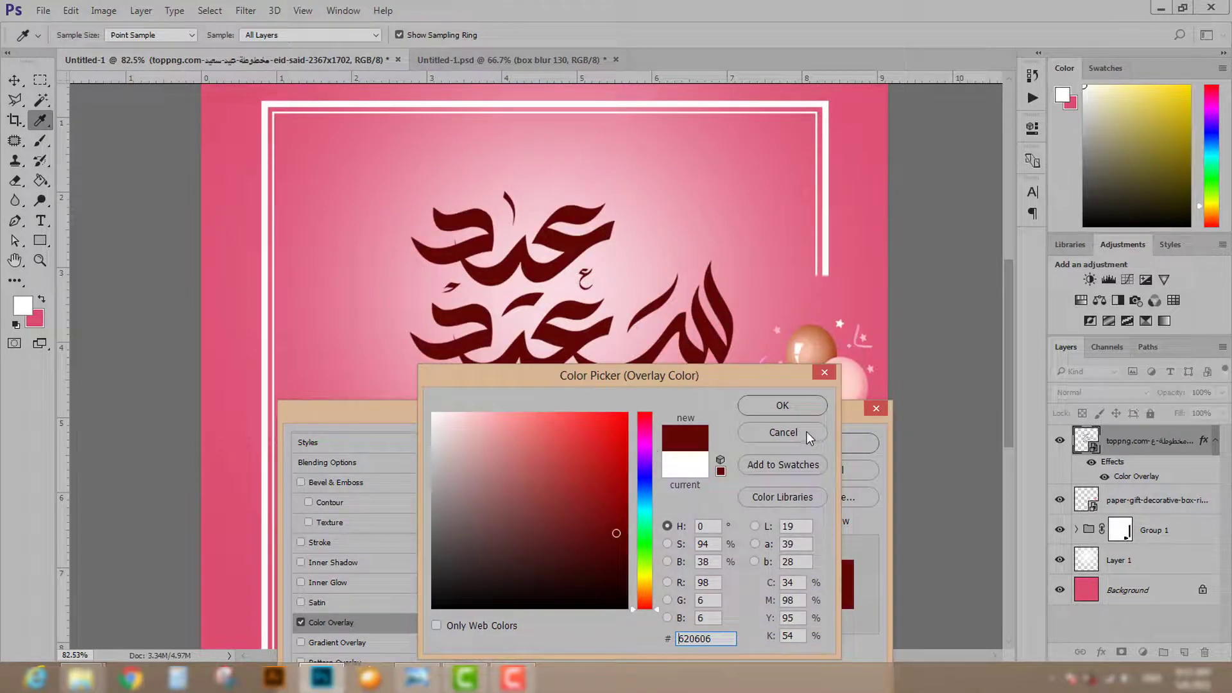
left_click(824, 373)
left_click_drag(691, 416, 846, 142)
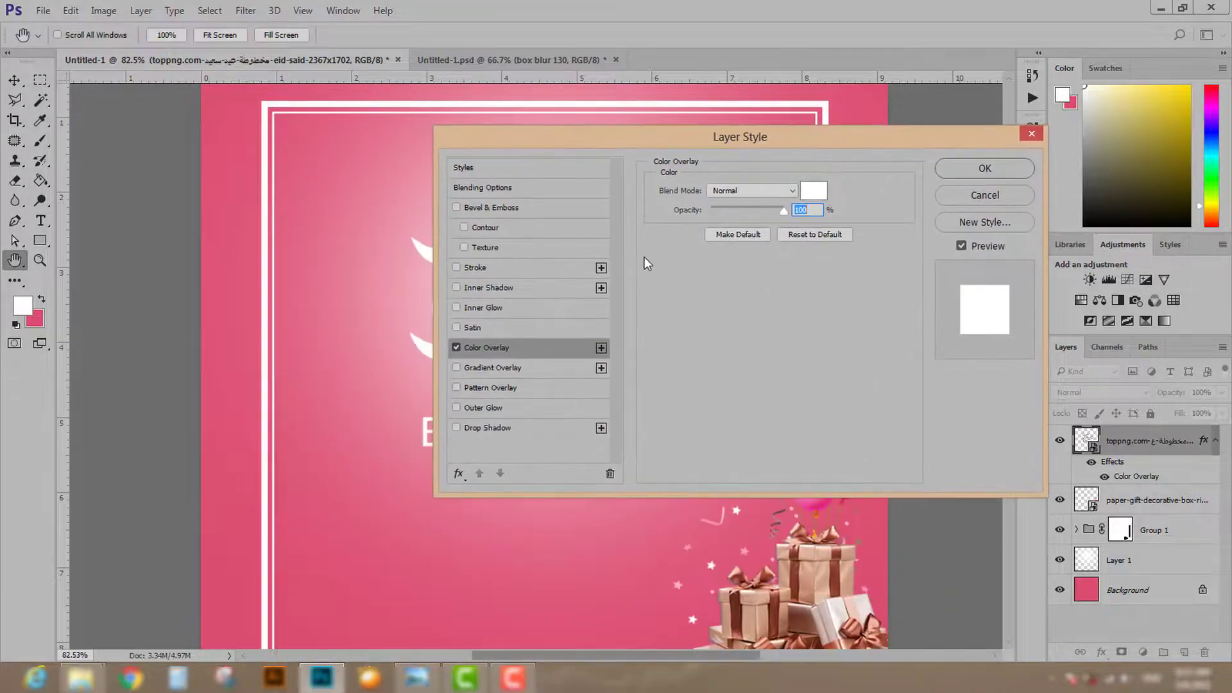
left_click(456, 348)
Step: Enable a Gradient Overlay on the calligraphy, try several color-to-black preset gradients and choose the red-to-black one
left_click(468, 368)
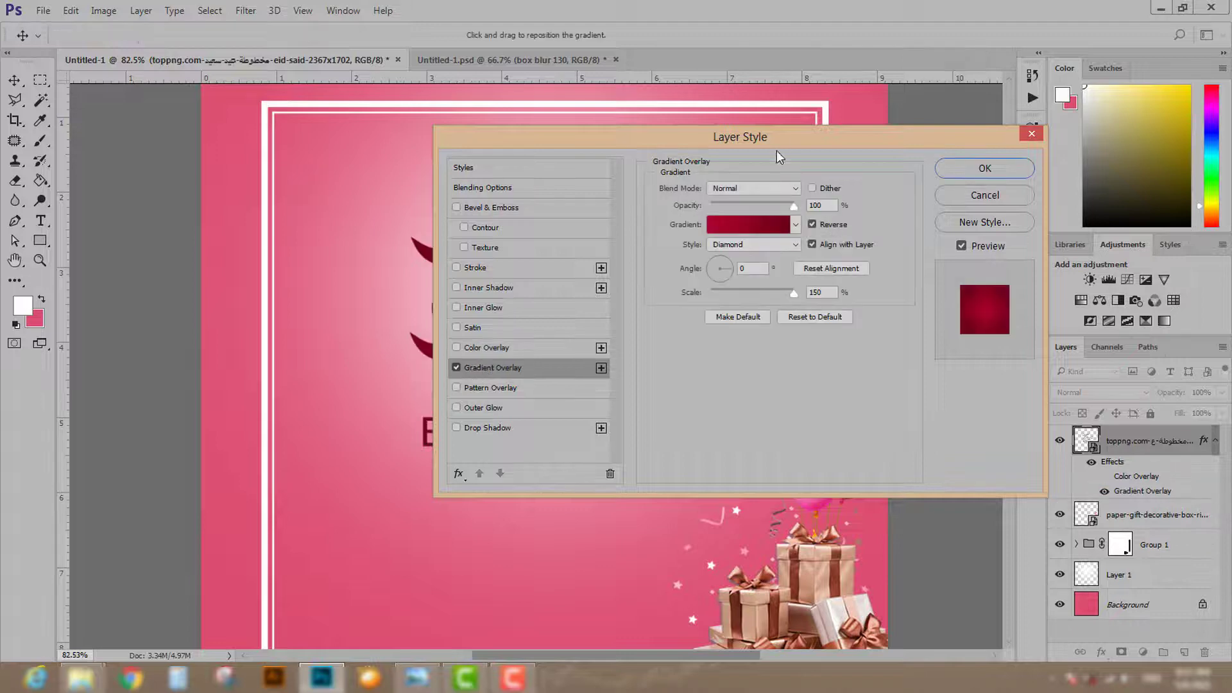
left_click_drag(769, 135, 988, 105)
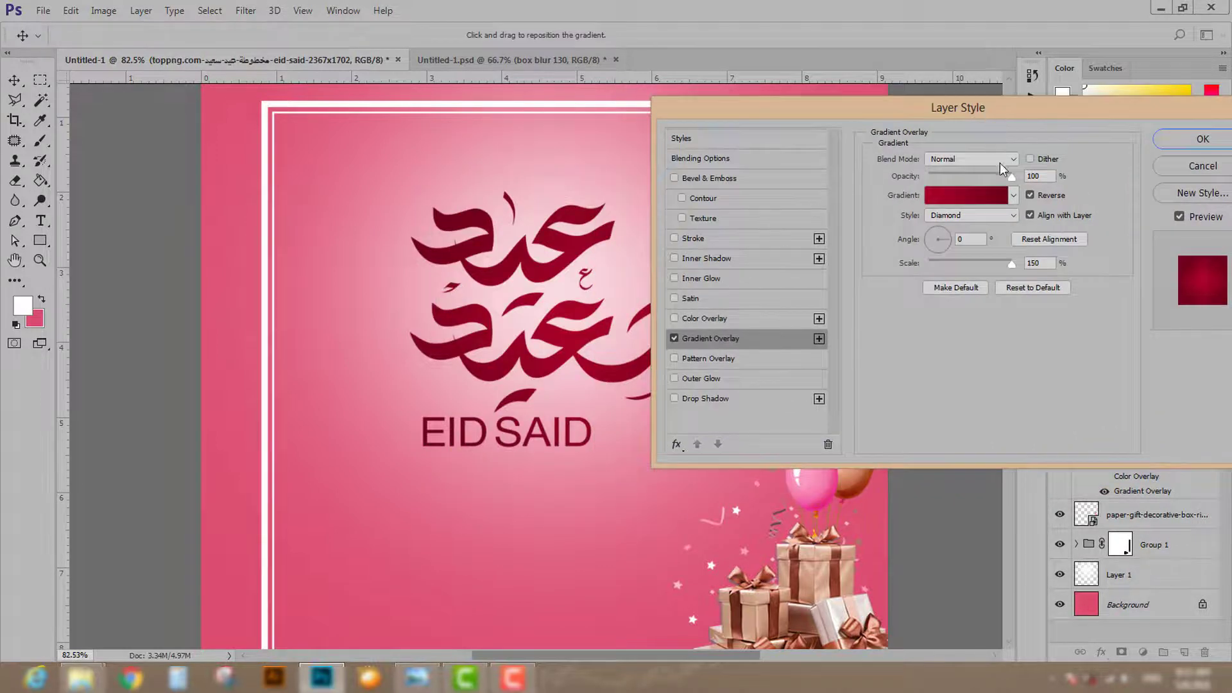
left_click(1009, 196)
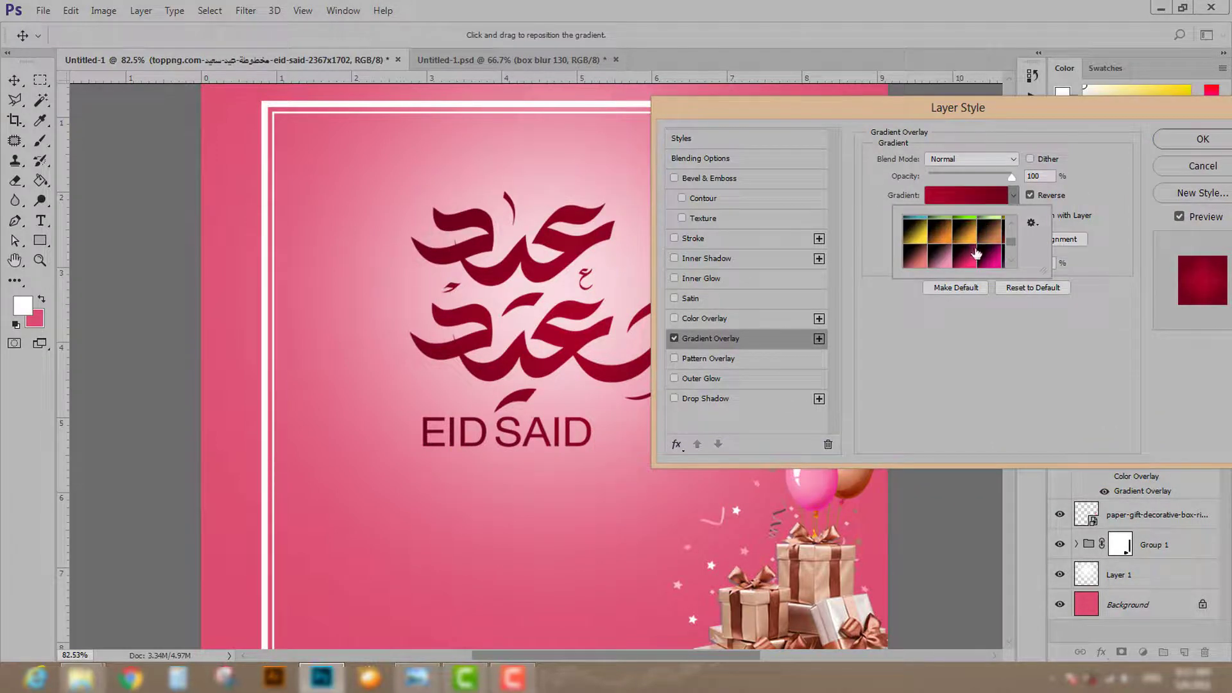
scroll(977, 254, "down", 1)
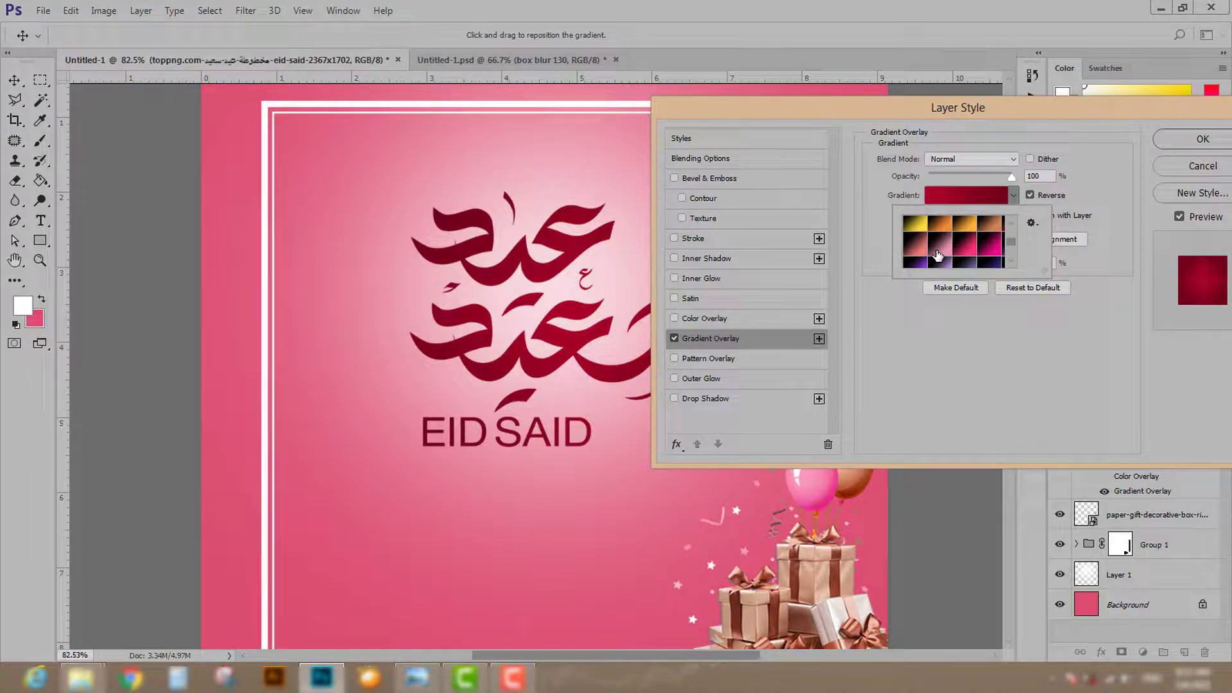
left_click(917, 249)
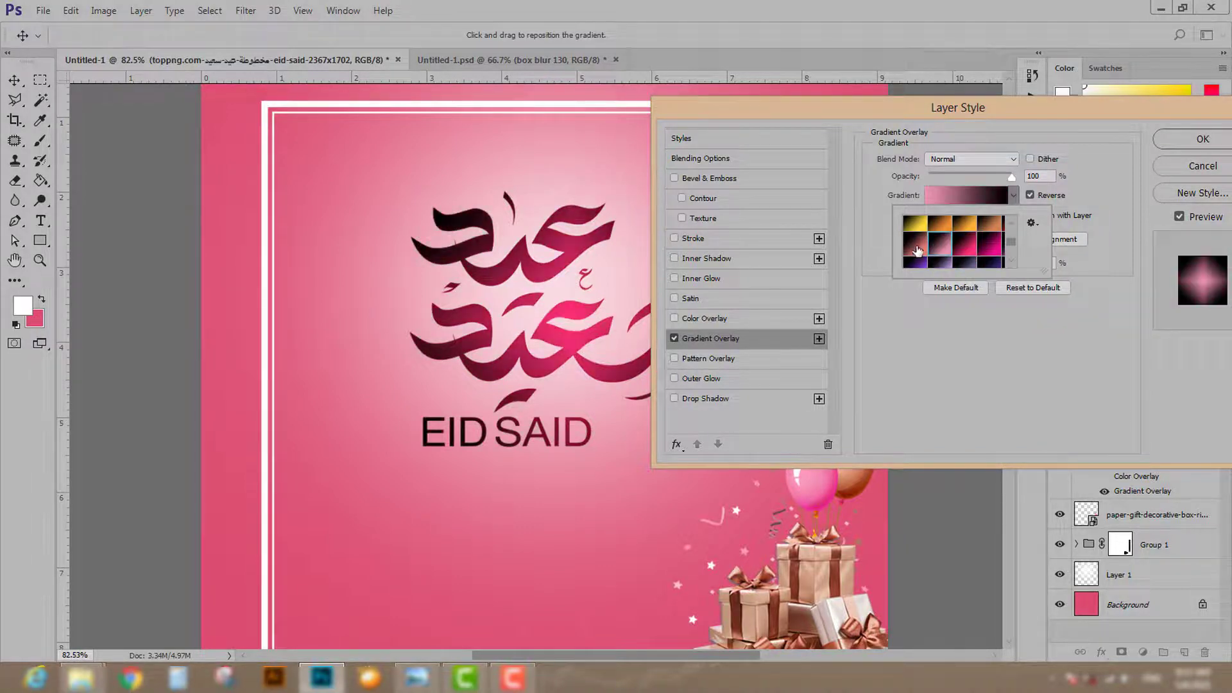
left_click(941, 231)
left_click(991, 231)
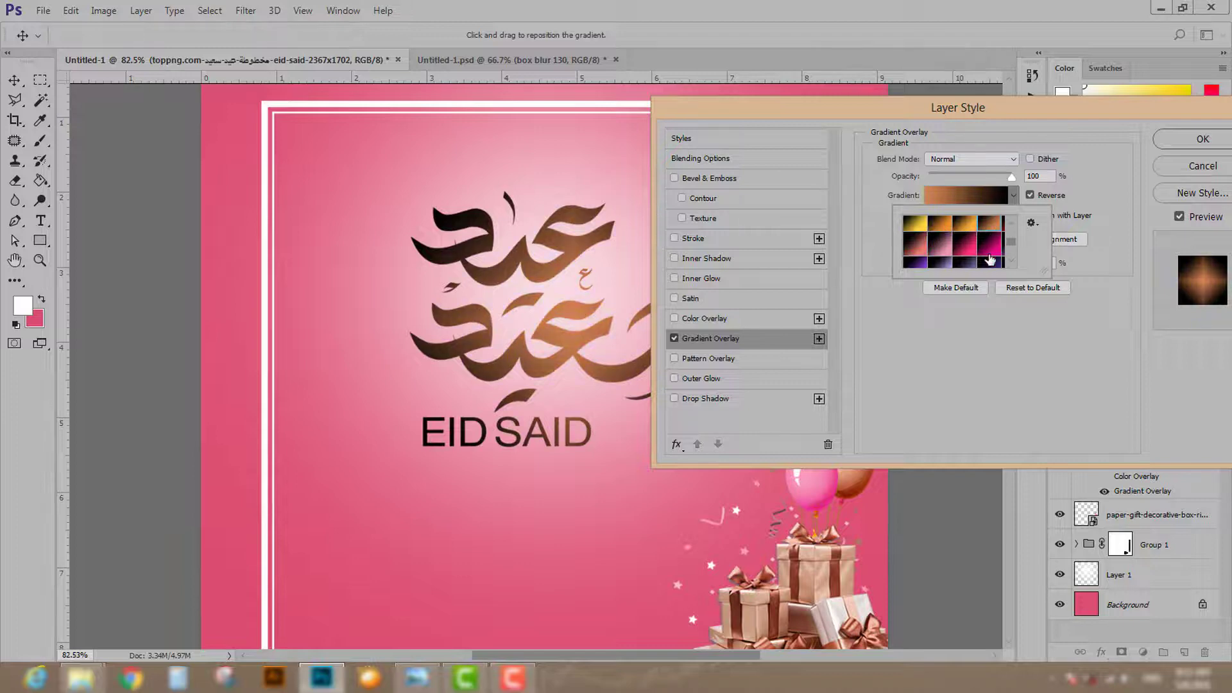
left_click(990, 247)
left_click(964, 244)
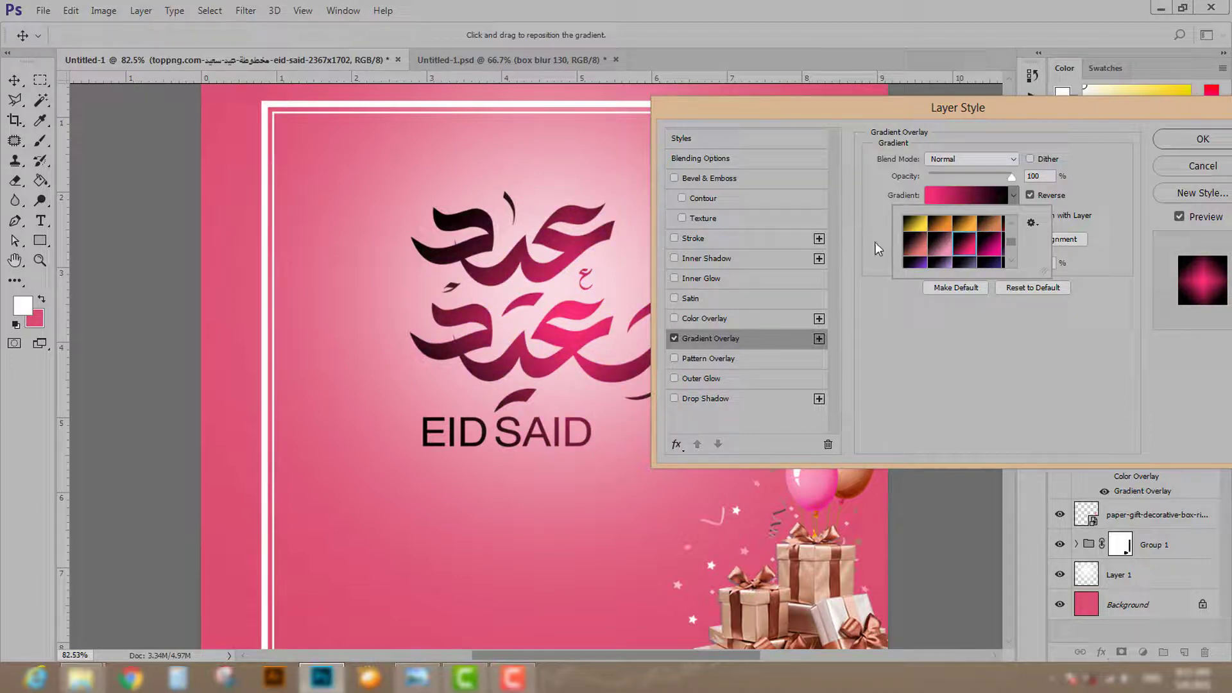
left_click(992, 249)
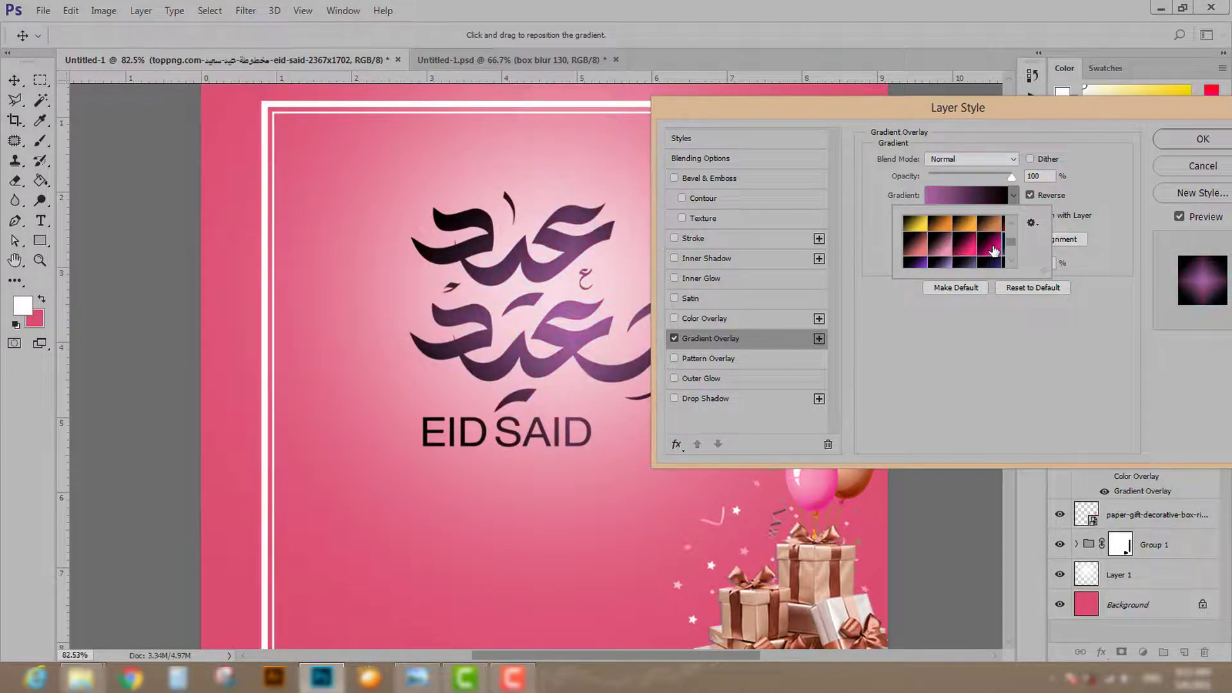
left_click(993, 250)
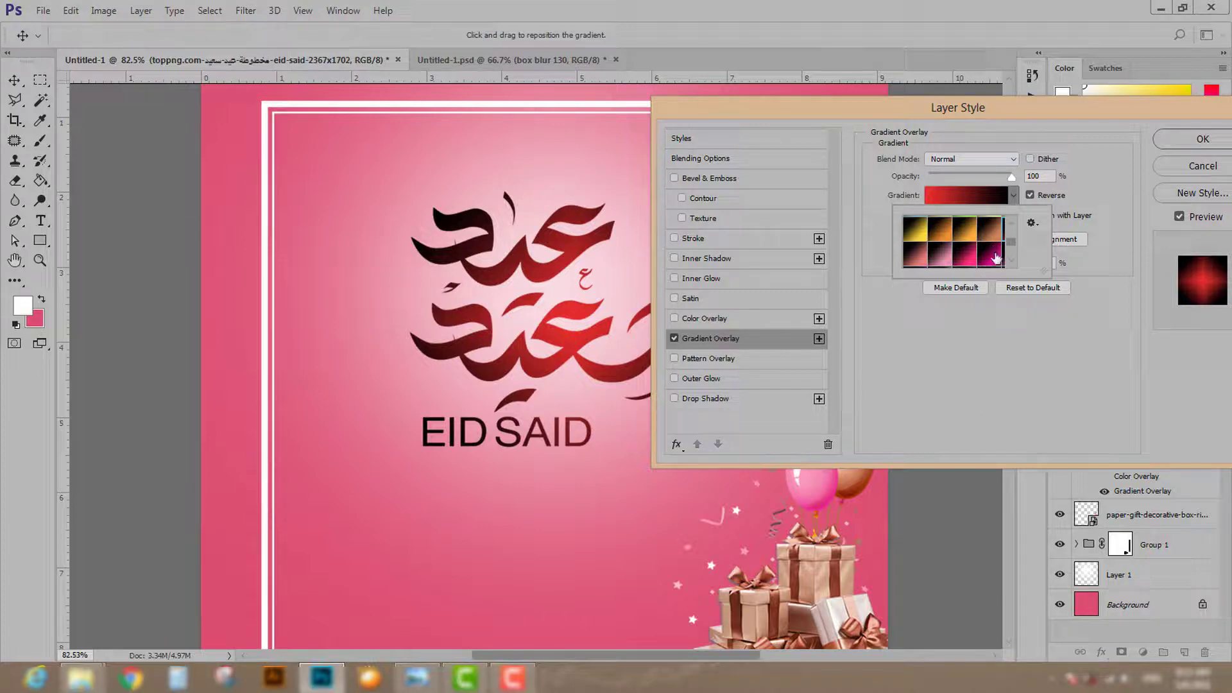
left_click(1000, 431)
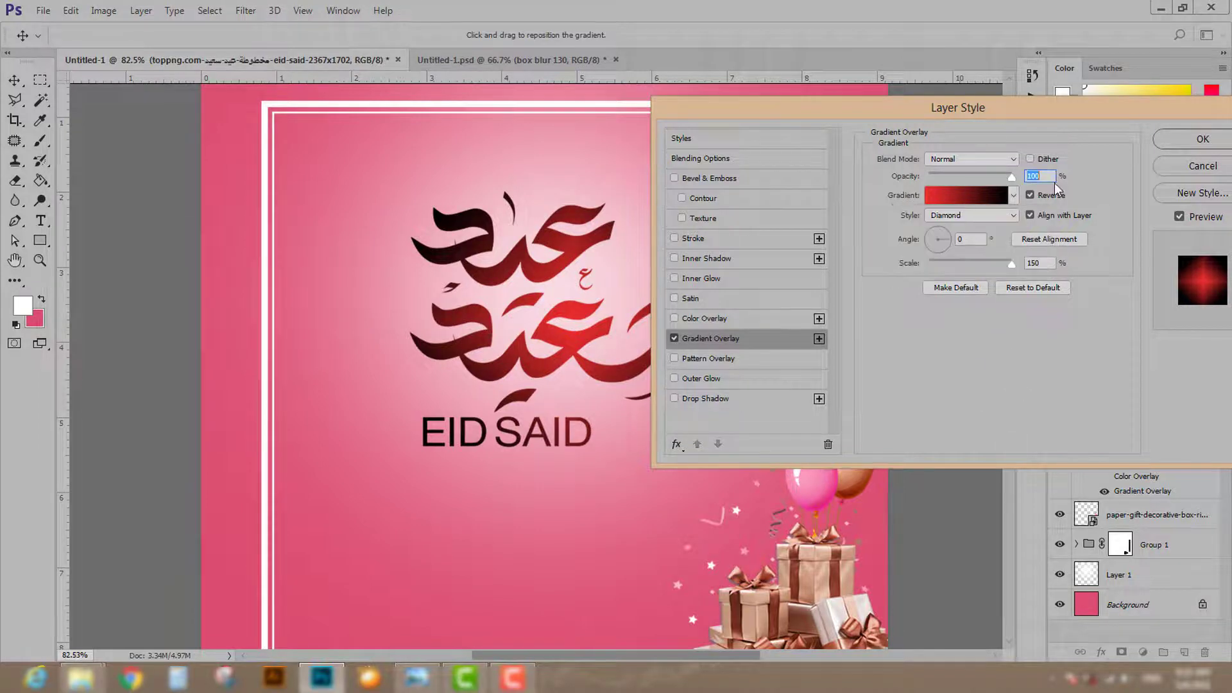
Step: Try the calligraphy's gradient overlay without Reverse, and with the Linear and Radial styles
left_click(1031, 195)
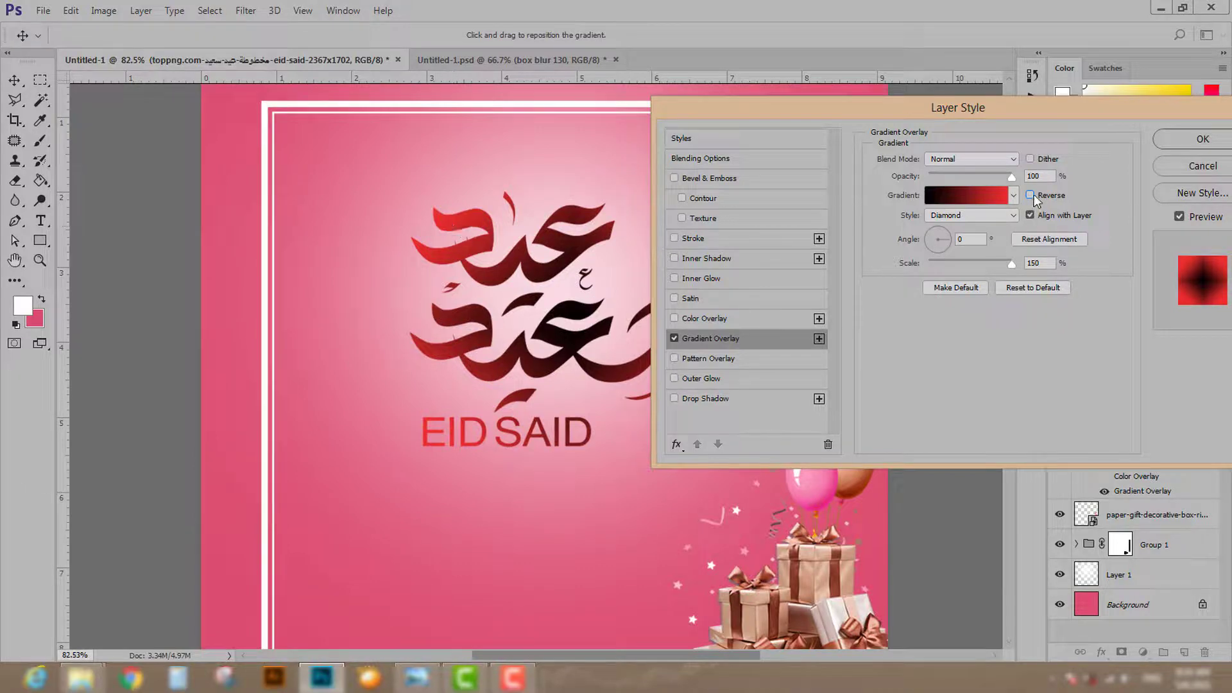
left_click(1030, 195)
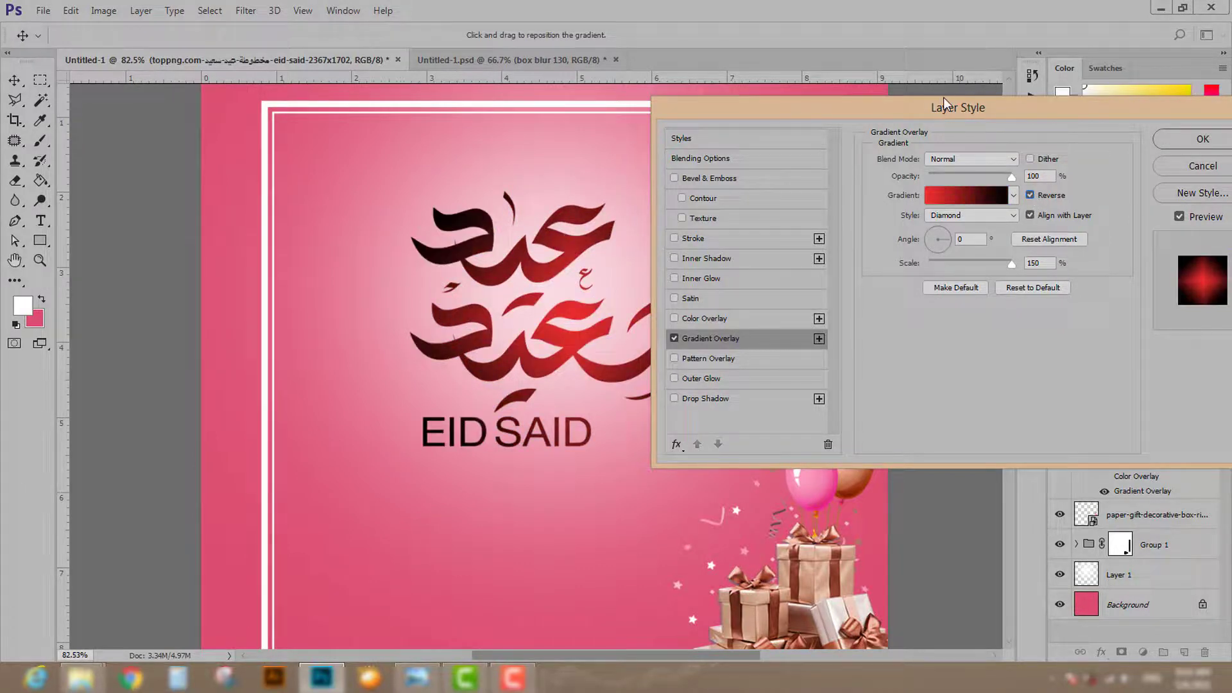
left_click_drag(949, 98, 1003, 113)
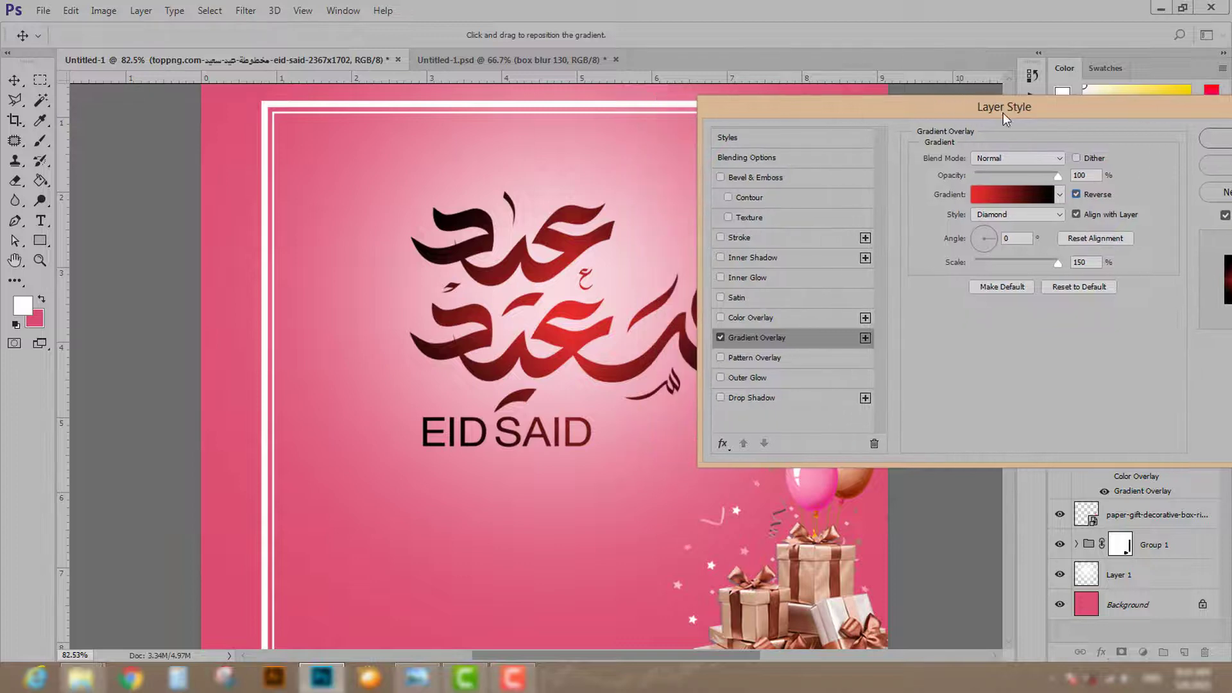
left_click(1059, 215)
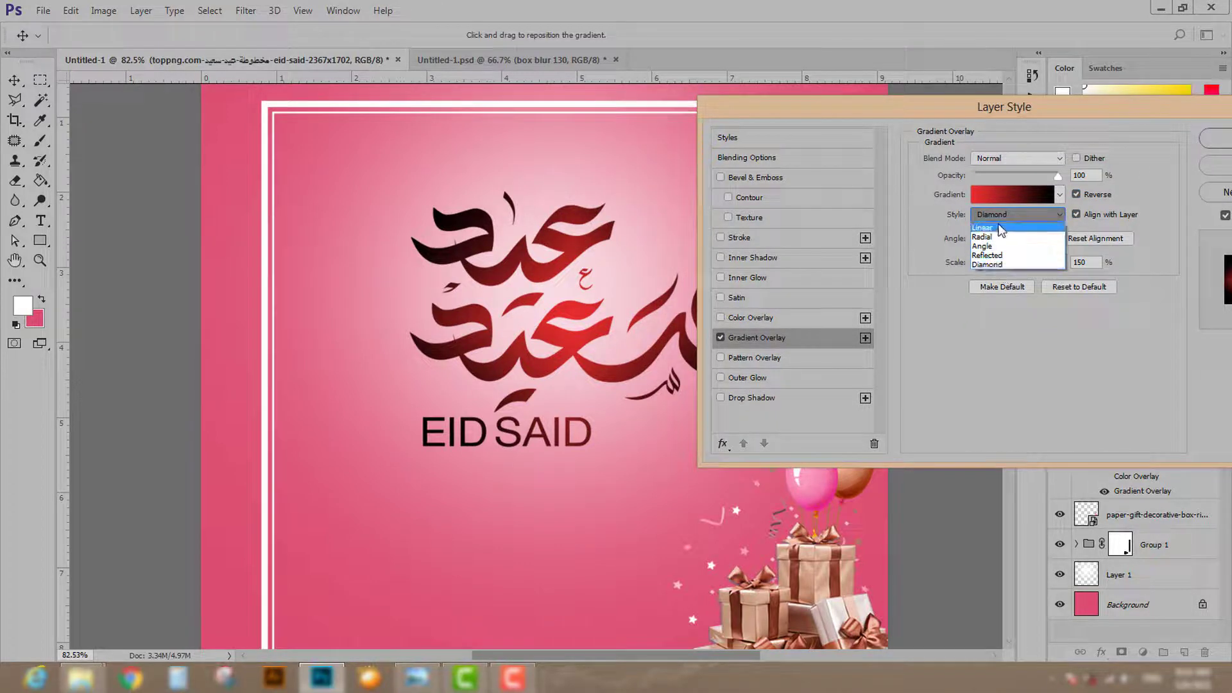
left_click(1005, 228)
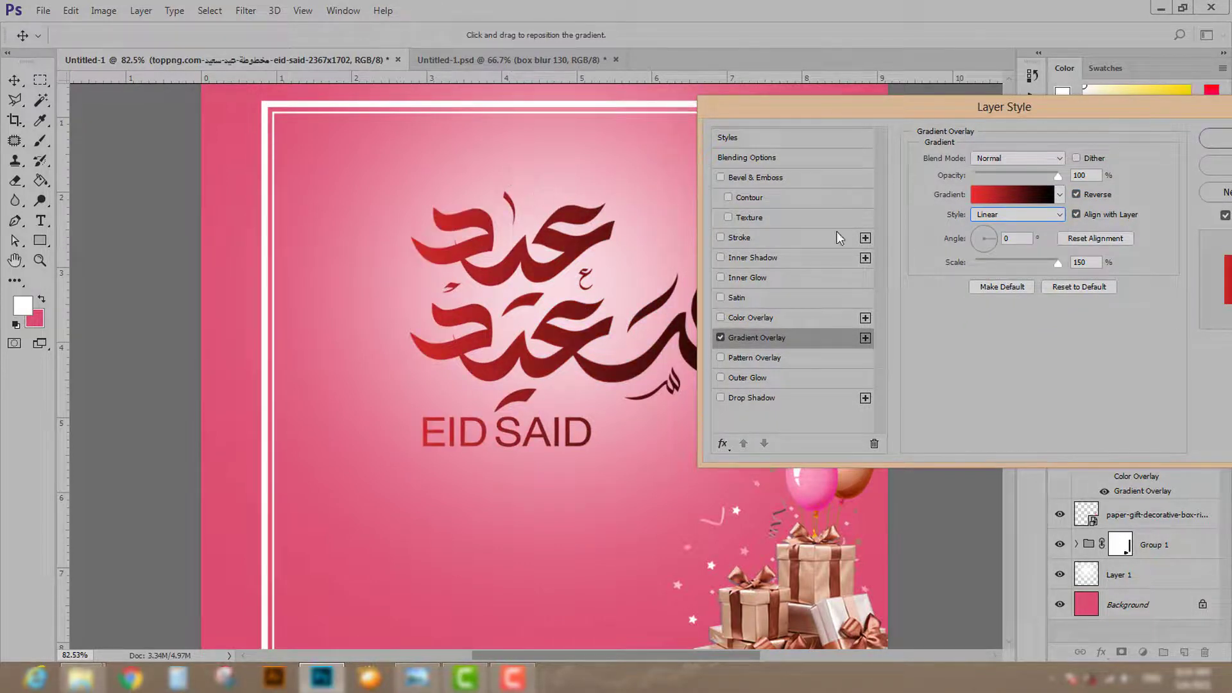
left_click_drag(914, 112, 963, 115)
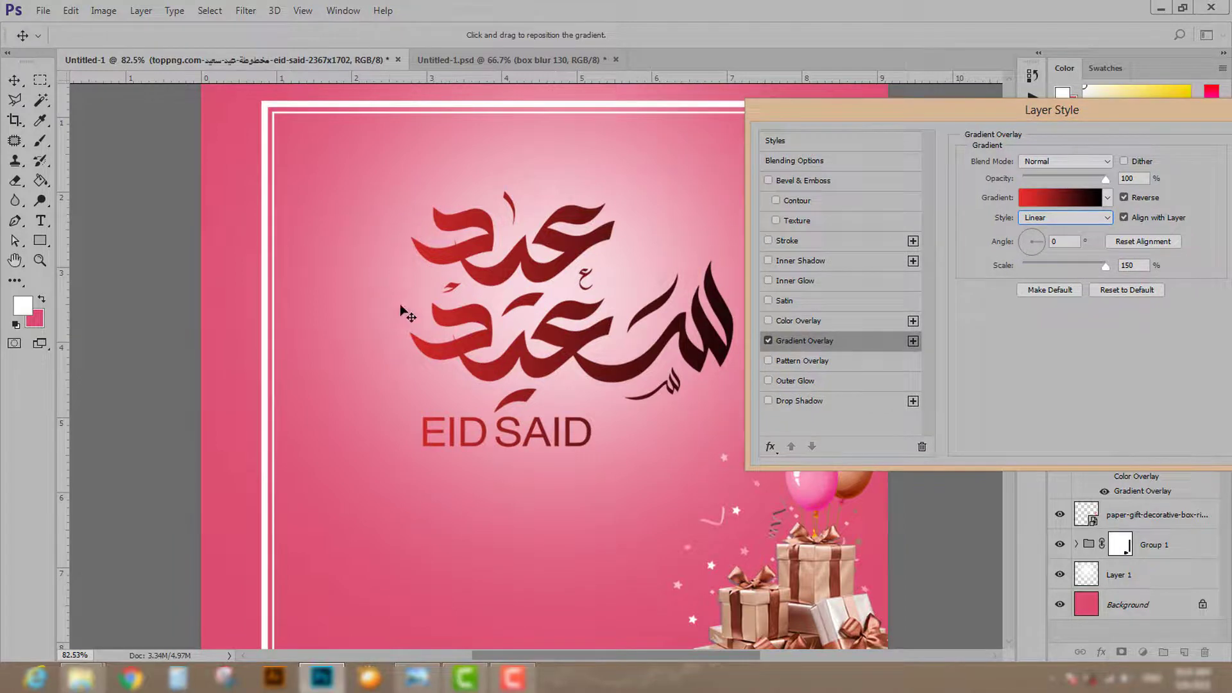
left_click(1103, 212)
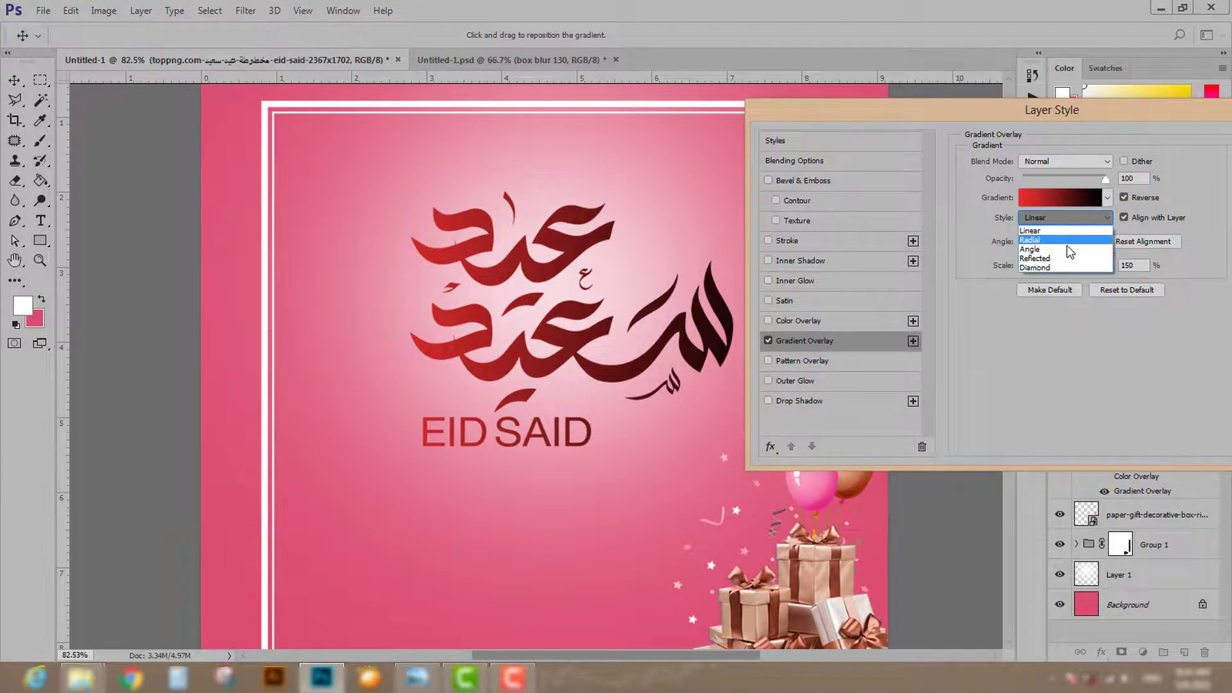
left_click(1044, 239)
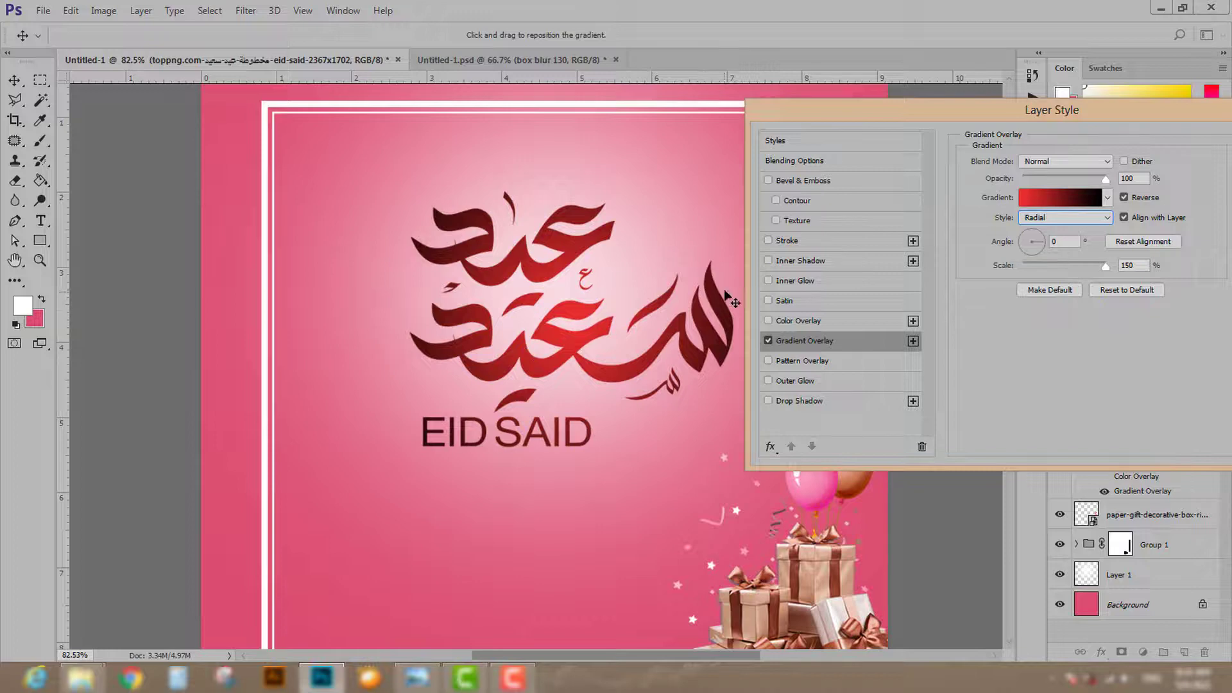
left_click(1106, 199)
left_click(1106, 198)
Step: Set the calligraphy's gradient overlay style to Diamond and apply the layer style
left_click(1104, 219)
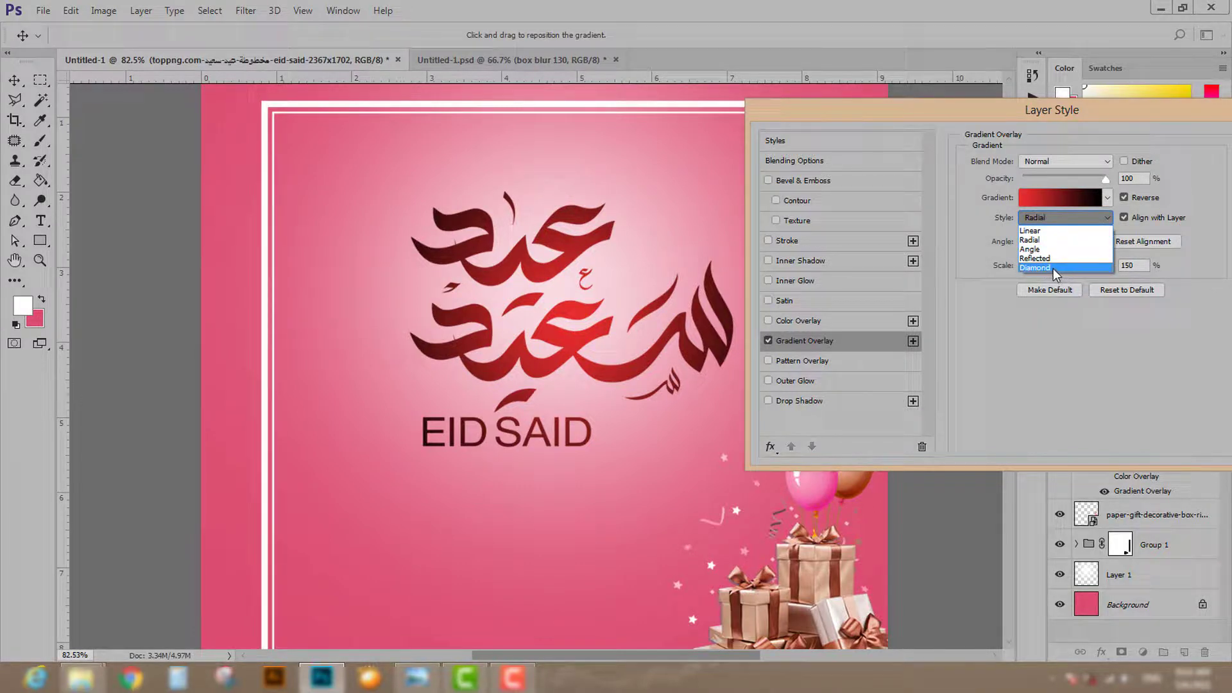
left_click(1050, 268)
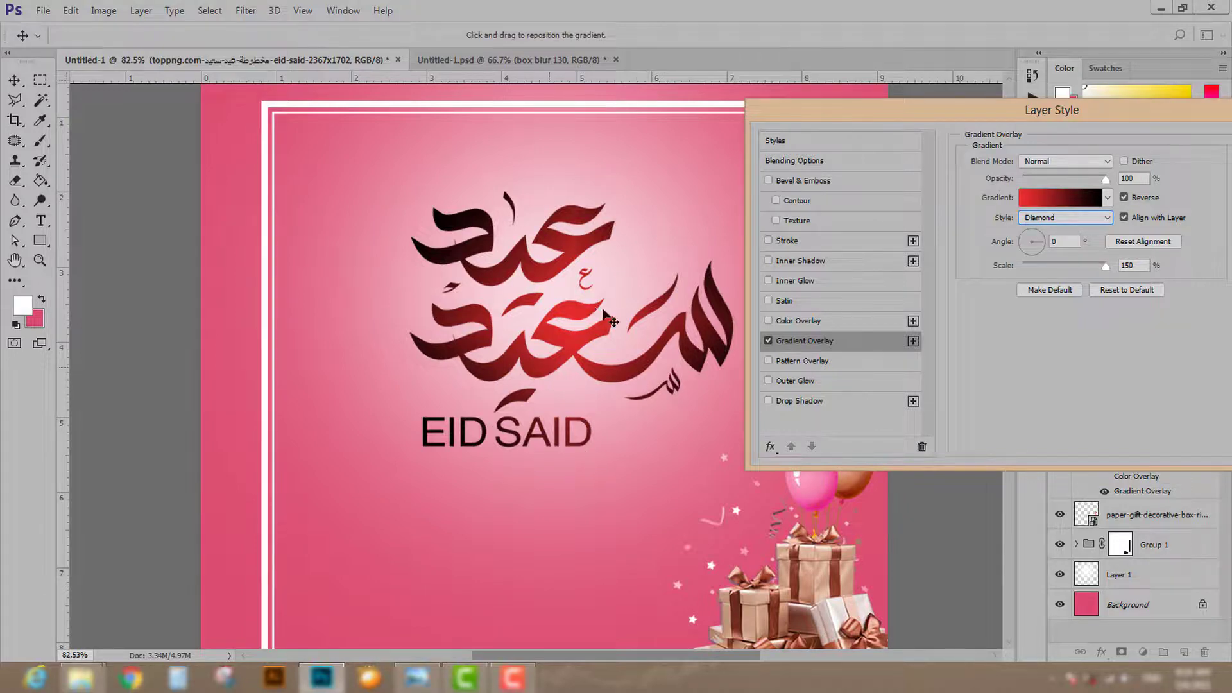
left_click_drag(1097, 119, 642, 238)
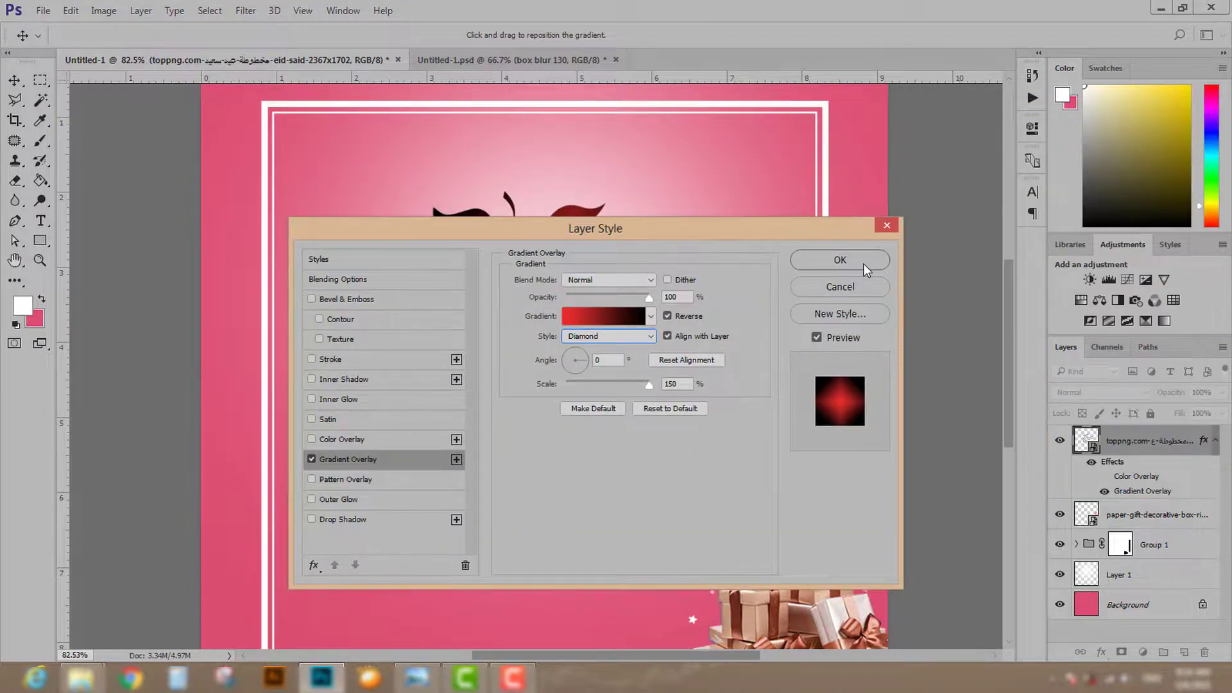
left_click(840, 260)
Step: Move the EID SAID calligraphy slightly to the left inside the white frame
scroll(561, 430, "down", 3)
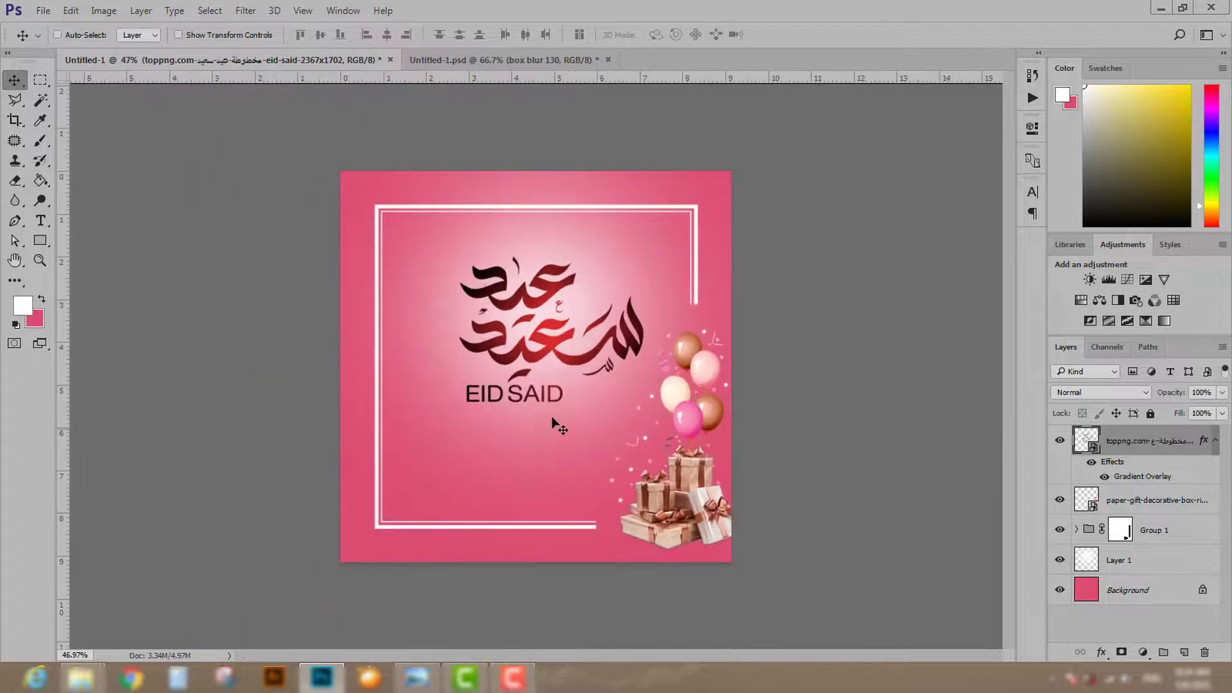
left_click_drag(546, 352, 537, 344)
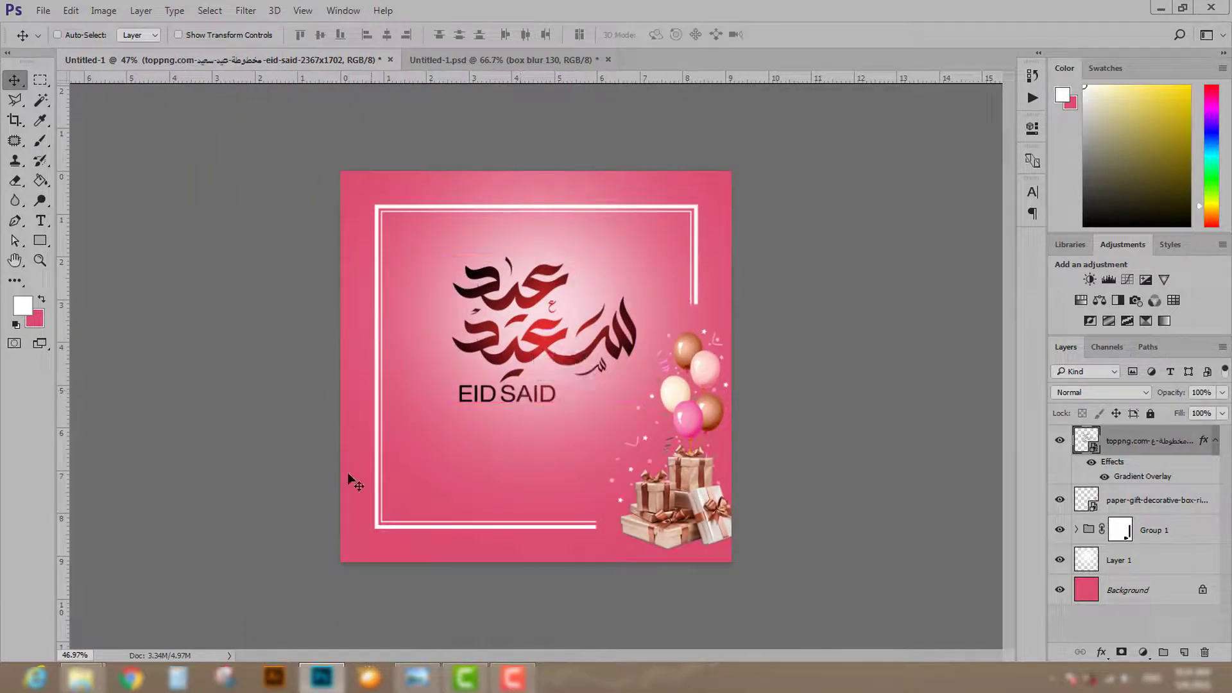
Step: Outline trial text areas with rectangular selections below, around and beneath the EID SAID calligraphy, and clear the selections
scroll(475, 538, "up", 2)
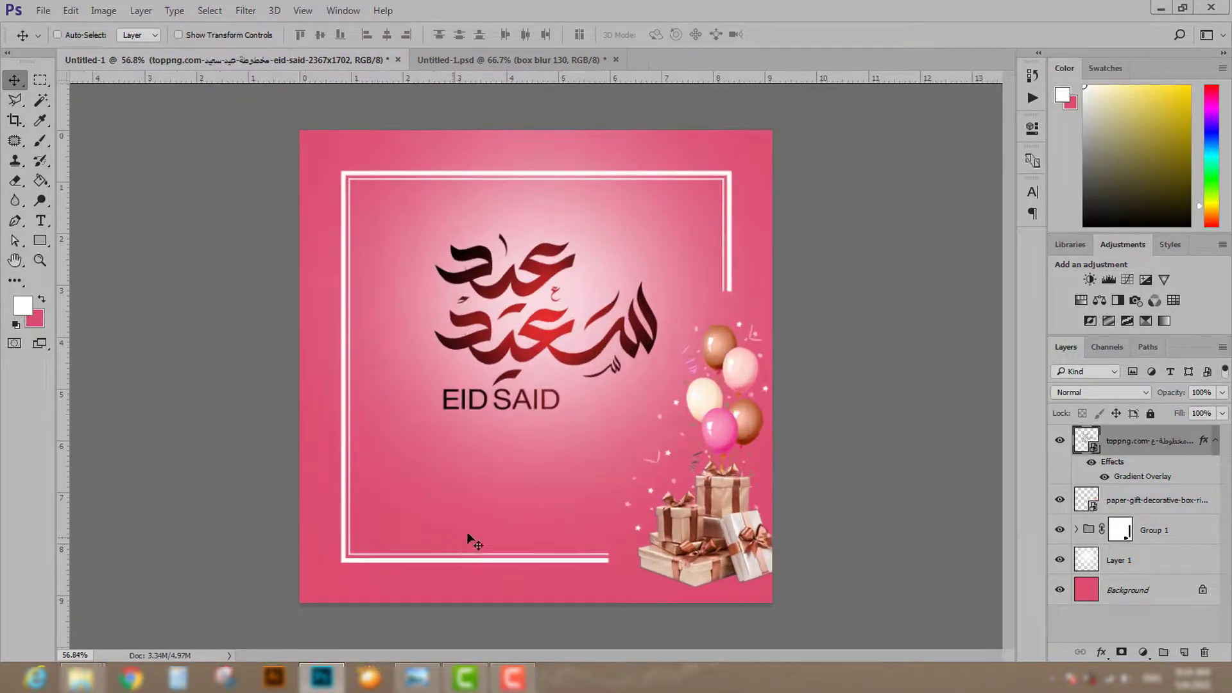
scroll(475, 538, "up", 1)
left_click(41, 79)
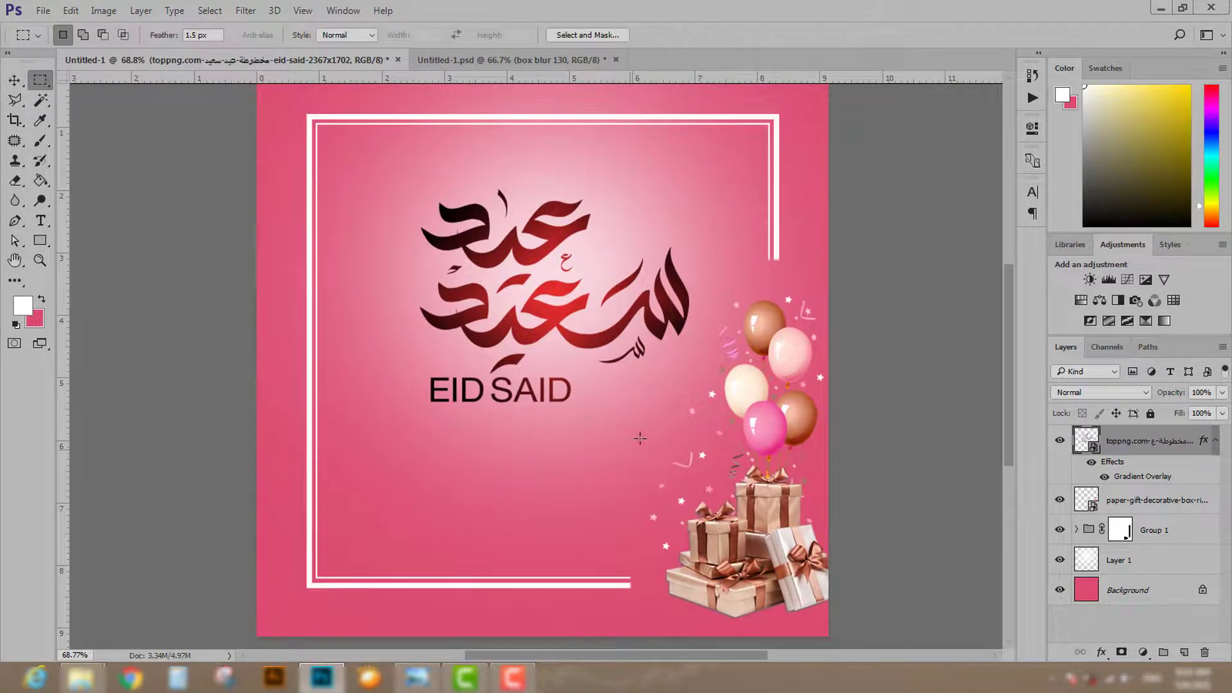
left_click_drag(649, 424, 352, 455)
left_click_drag(368, 409, 688, 438)
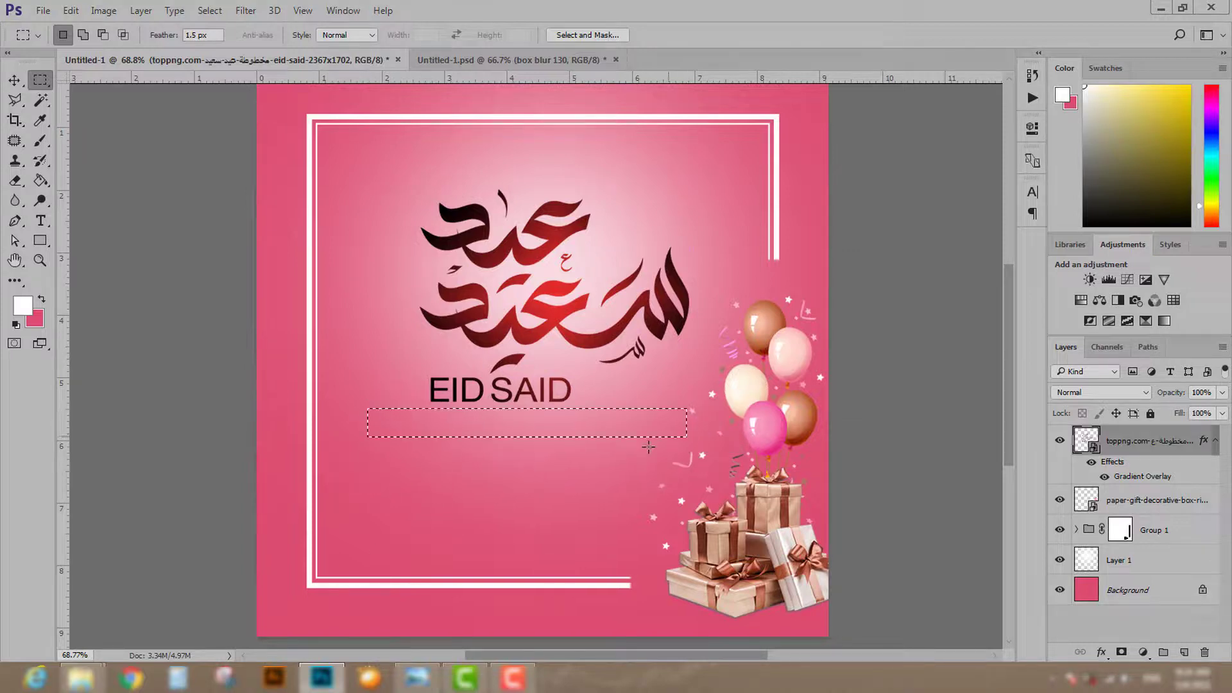
left_click_drag(607, 432, 599, 446)
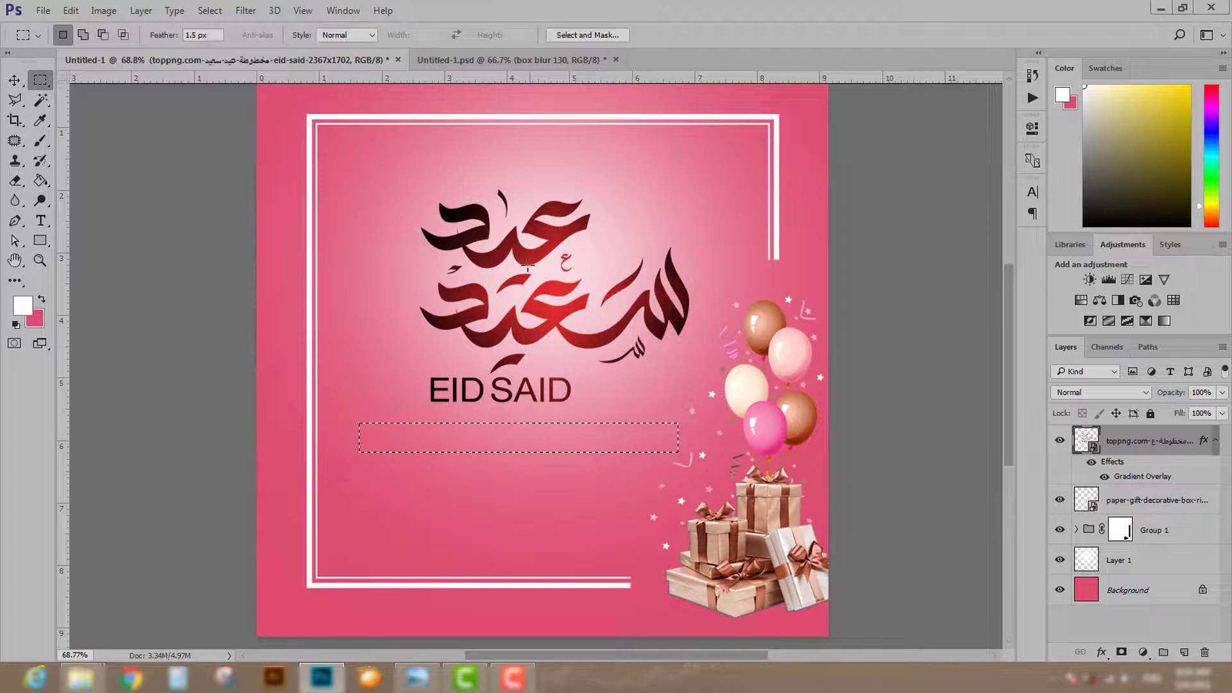
left_click_drag(585, 165, 551, 224)
left_click_drag(437, 405, 414, 480)
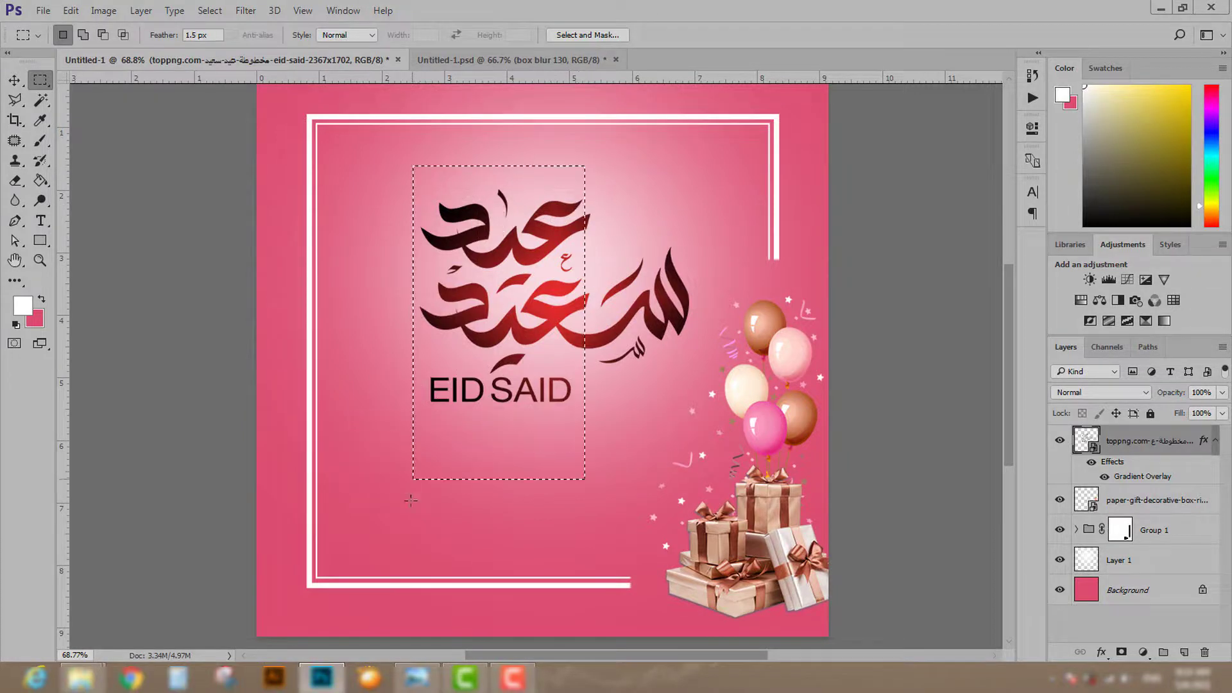
left_click(411, 575)
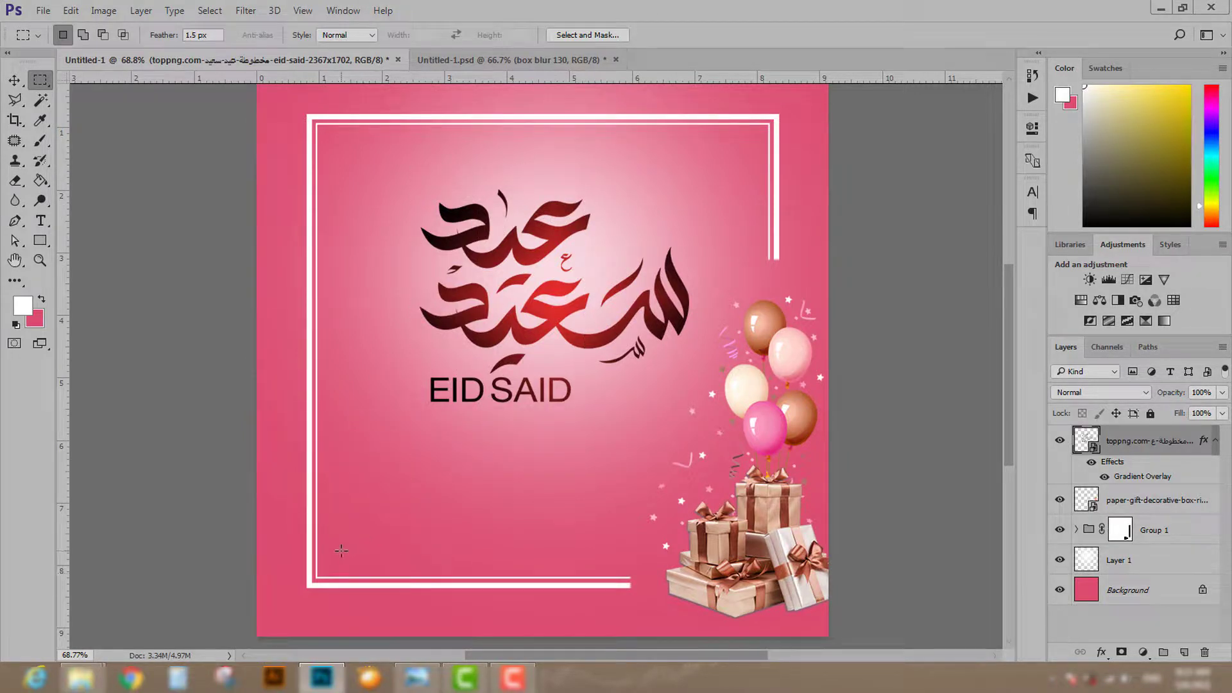
left_click_drag(335, 552, 609, 569)
left_click(480, 442)
Step: Bring up the save options for the layered Photoshop document and cancel without saving
scroll(552, 437, "down", 3)
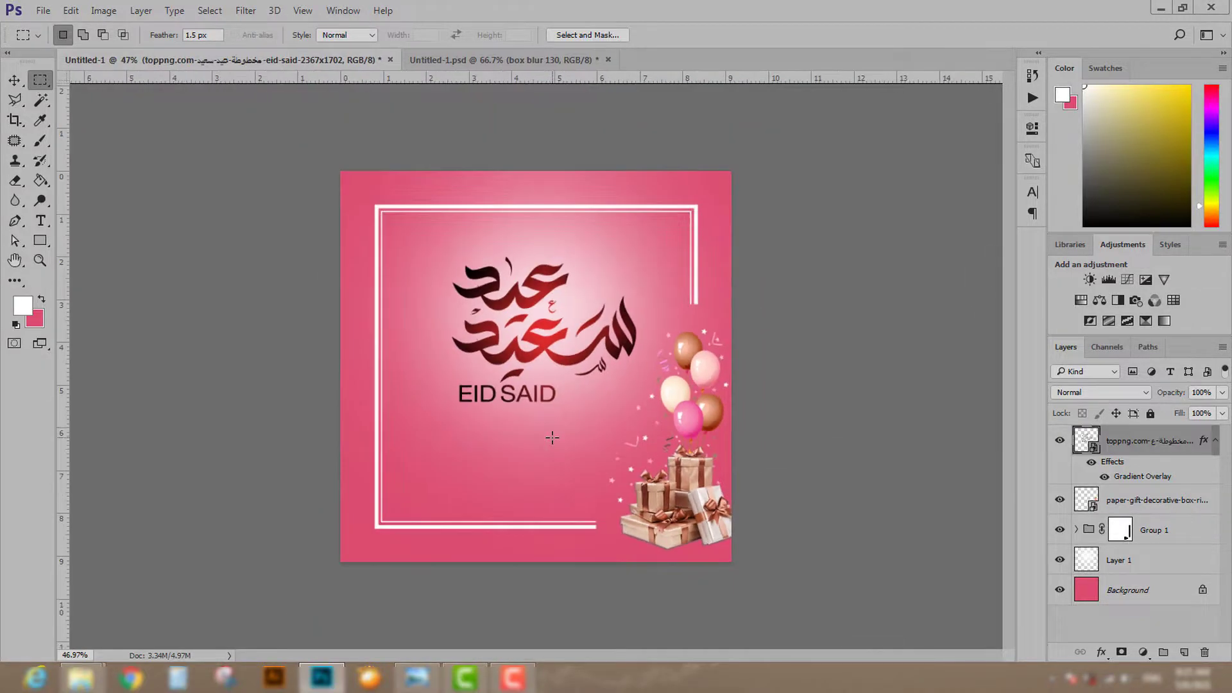
scroll(552, 438, "up", 2)
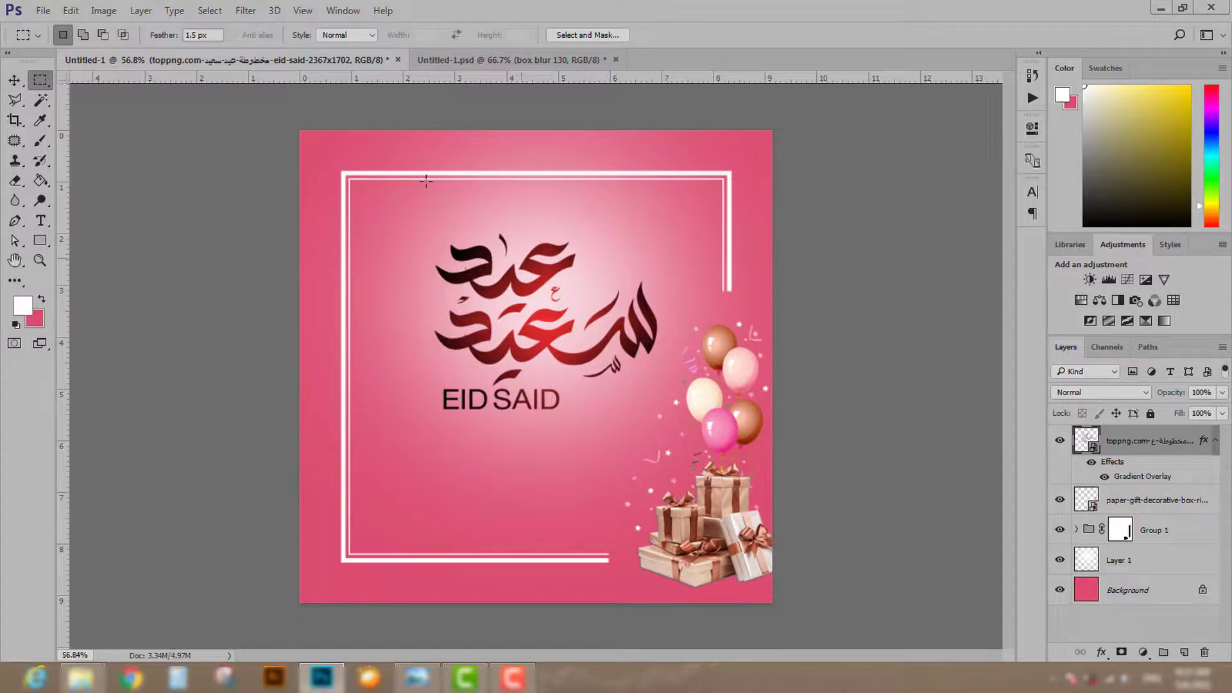
left_click(46, 13)
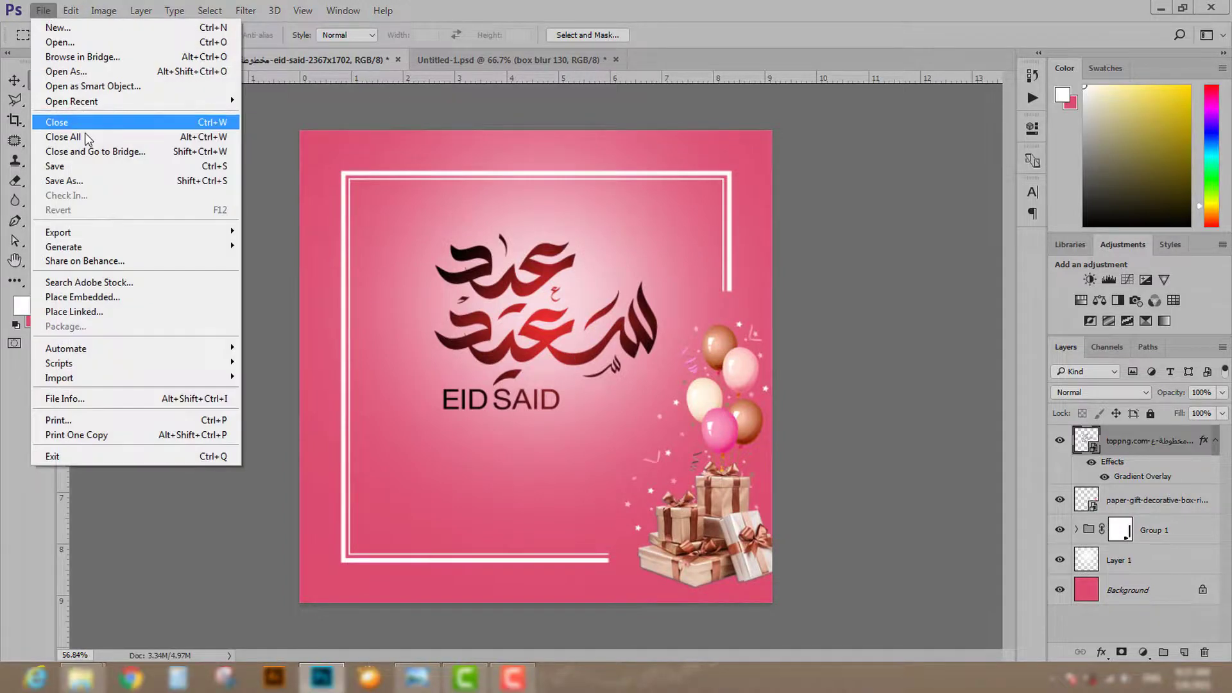
left_click(91, 165)
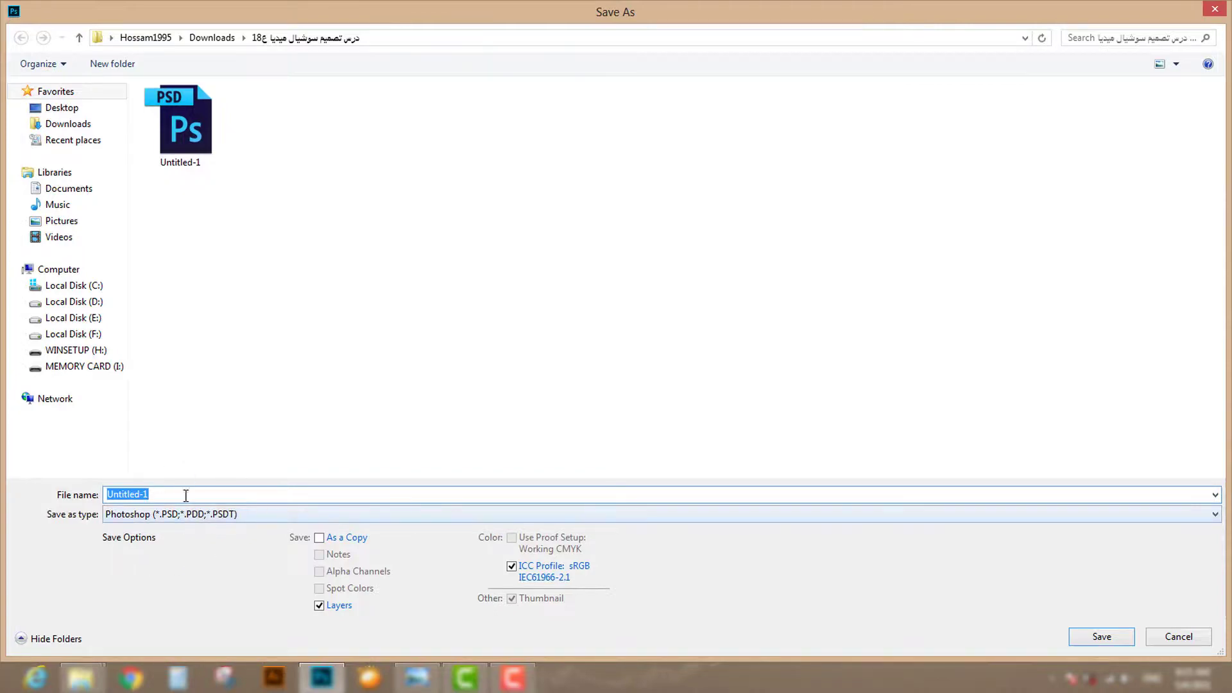
left_click(1179, 637)
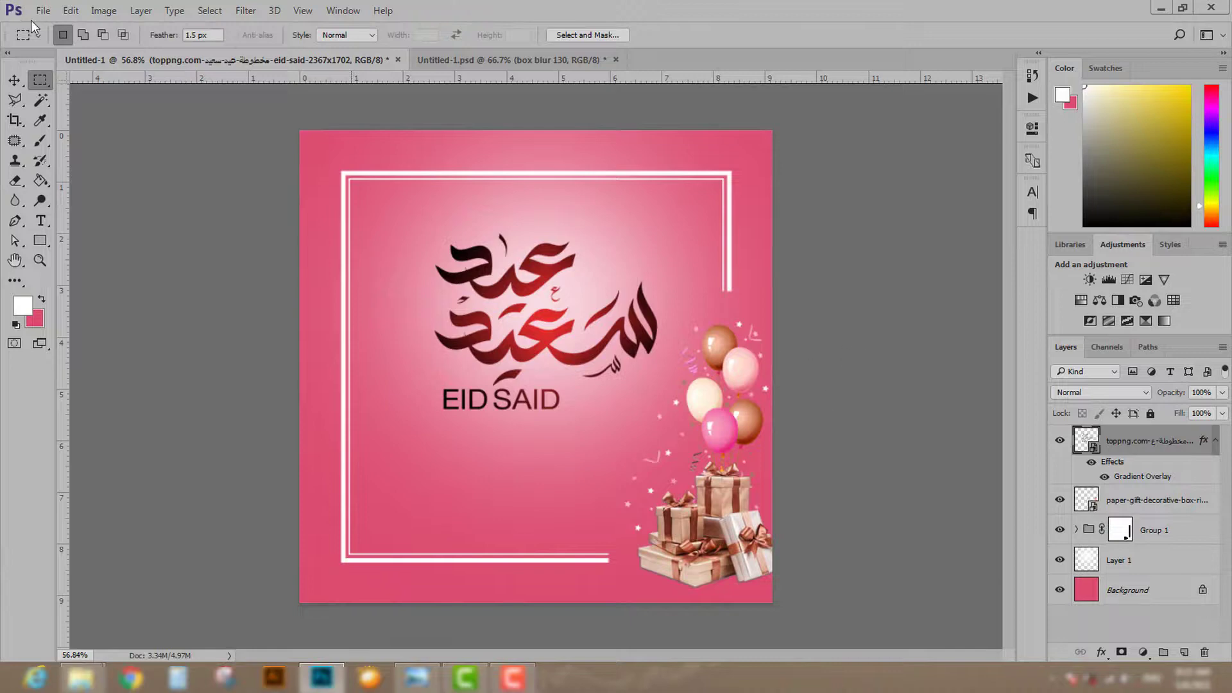
Step: Start a Save for Web export of the 1080 x 1080 px design as PNG-24, and cancel it at the file naming stage
left_click(46, 13)
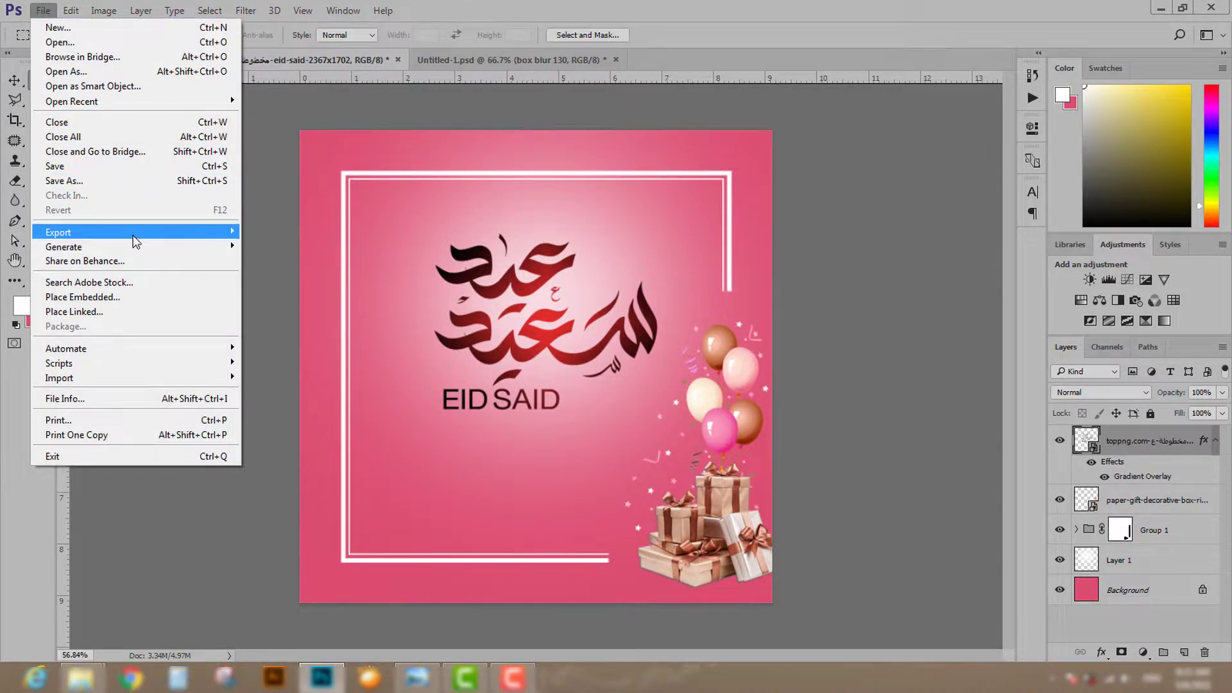
mouse_move(133, 236)
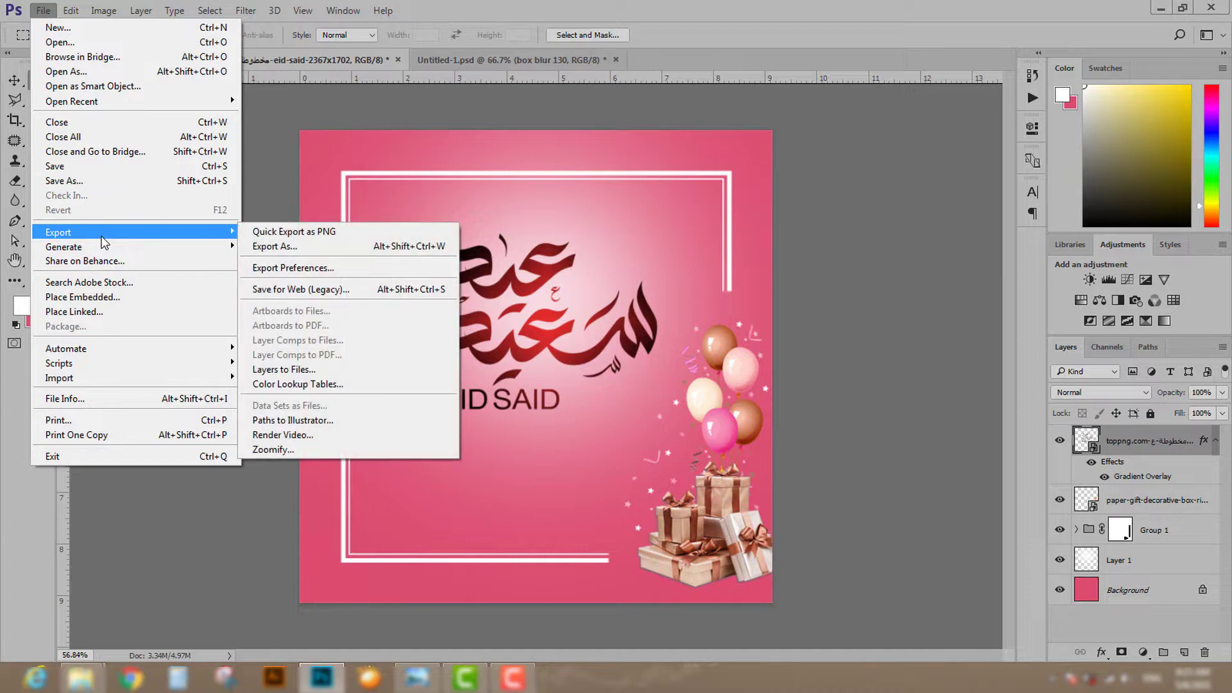
left_click(308, 298)
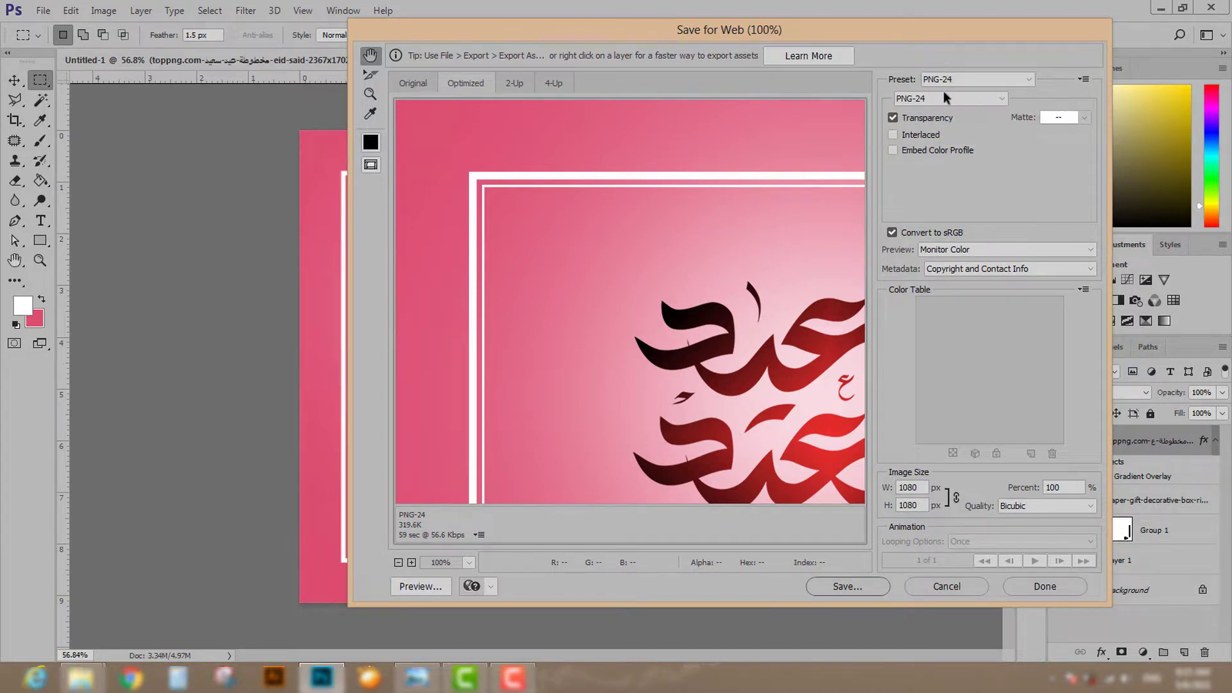
left_click(858, 587)
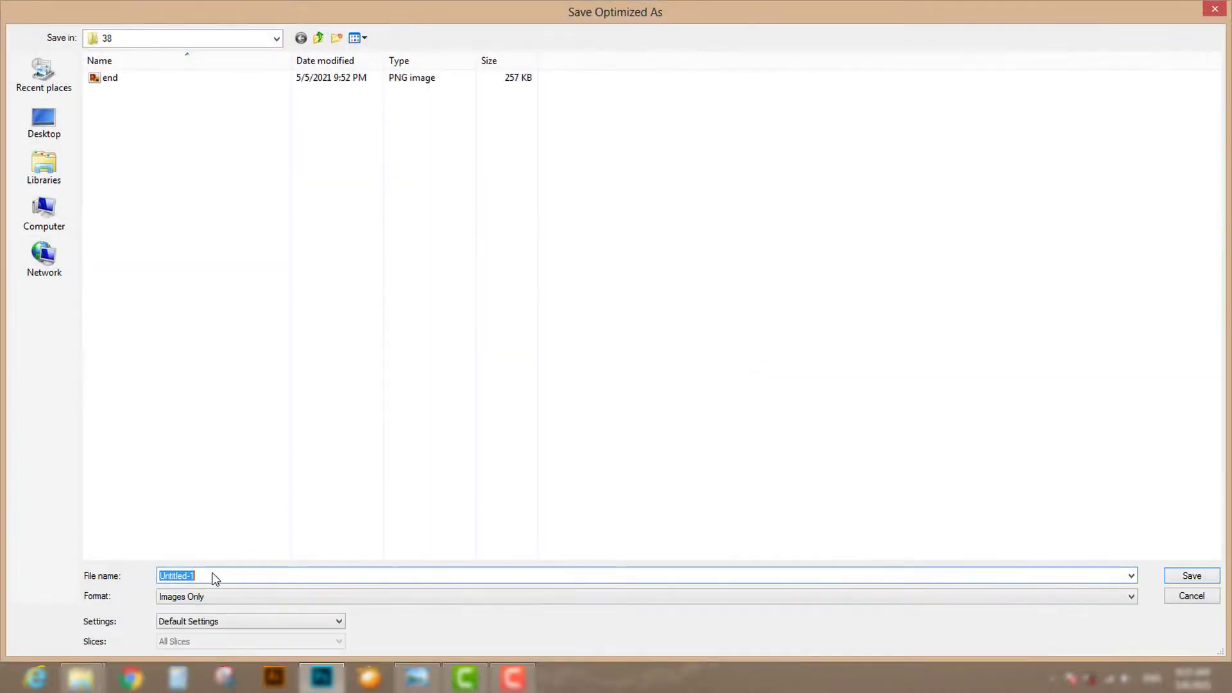
left_click(1193, 594)
left_click(928, 587)
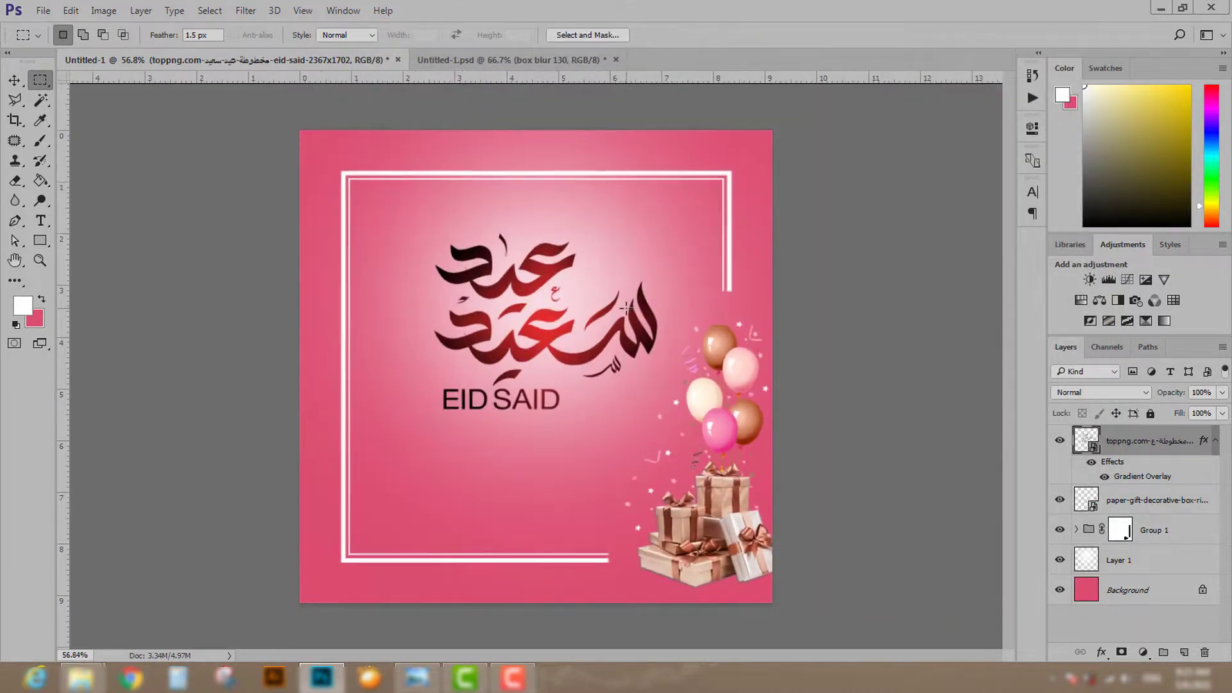
Step: Switch to Windows Photo Viewer to view the exported Untitled-1 image of the design
scroll(626, 308, "up", 1)
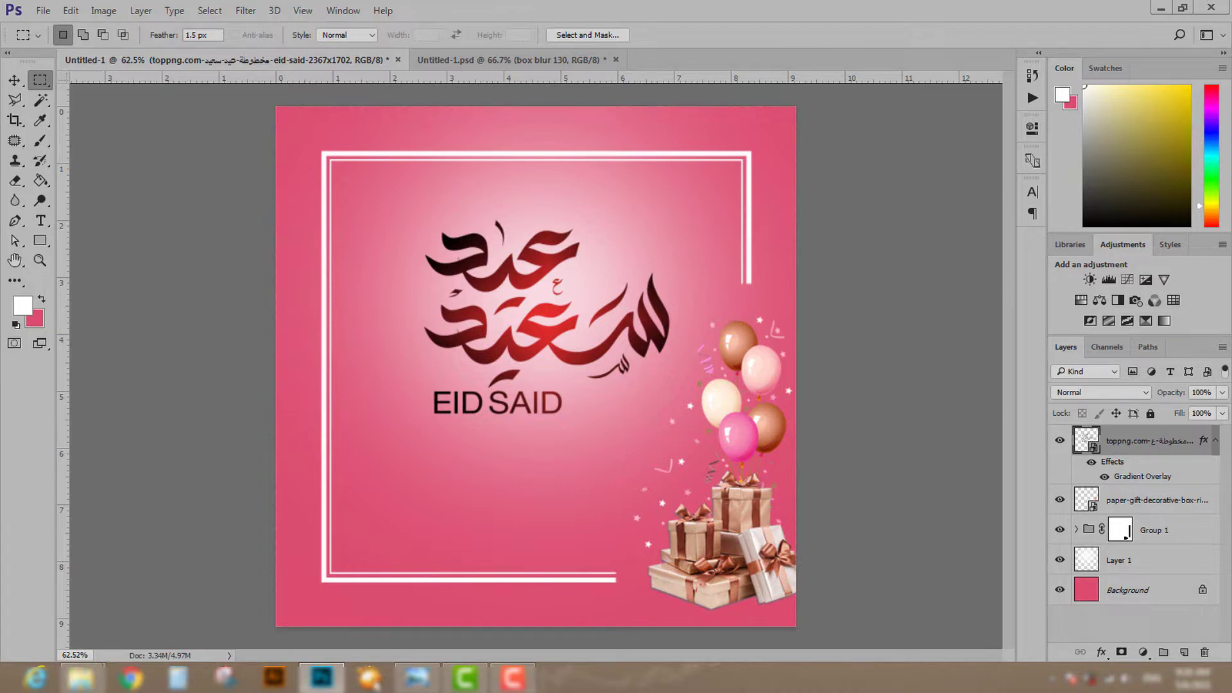
left_click(418, 678)
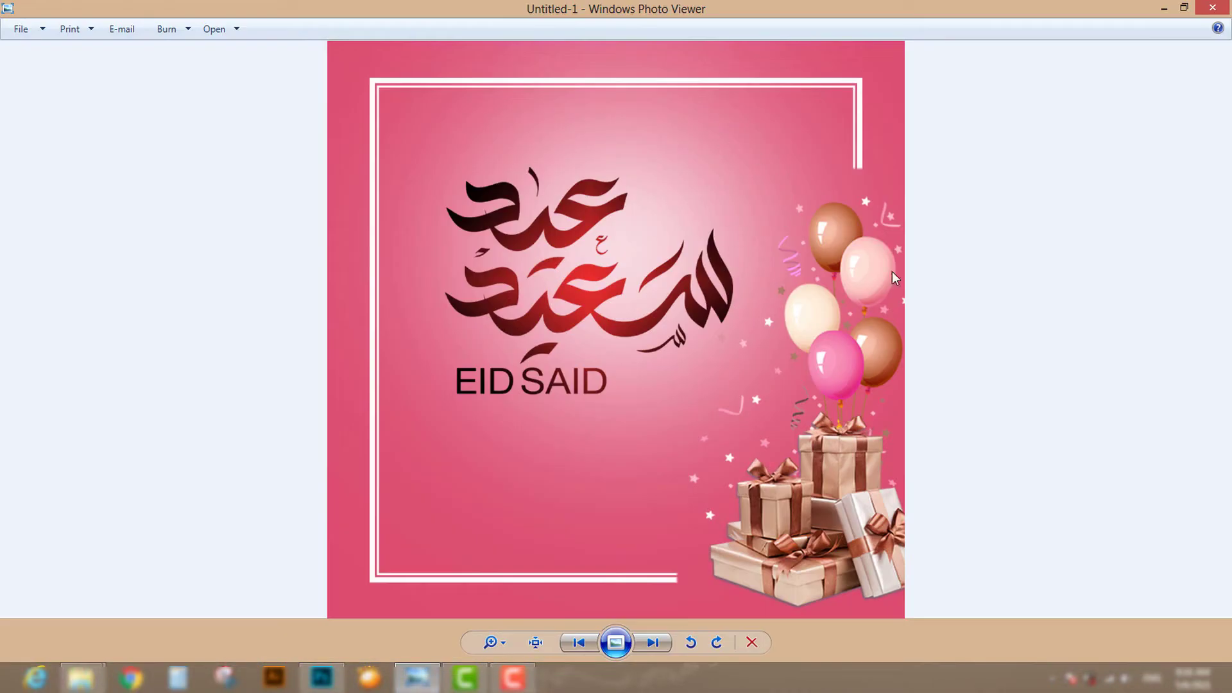